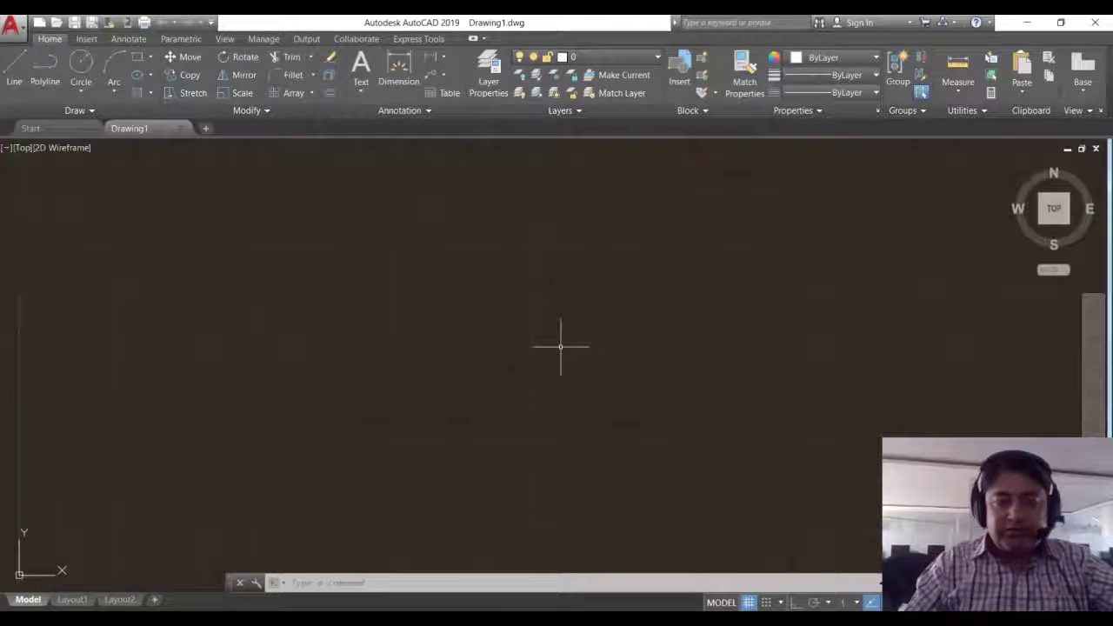
- Set the drawing's length units to Architectural with 0'-0 1/2" precision using UN
type("un")
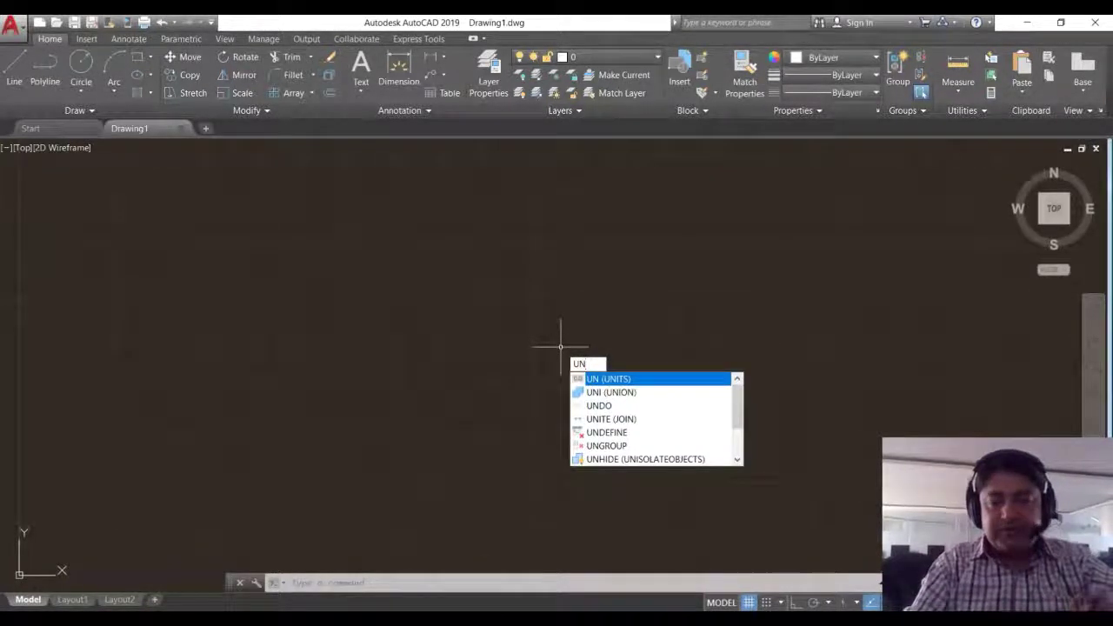
key("Return")
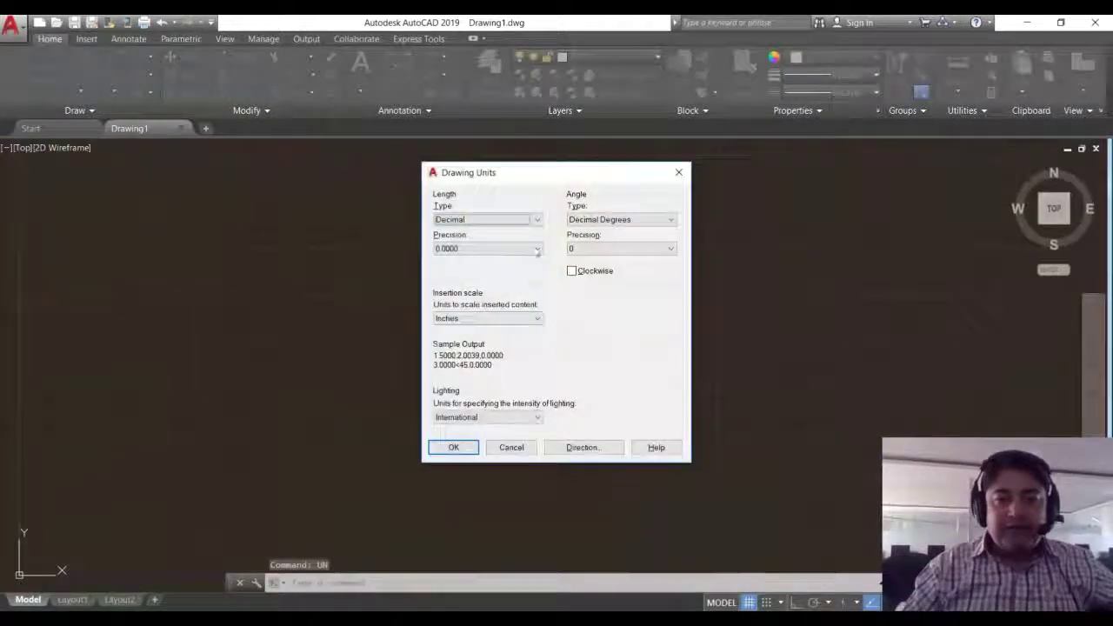
left_click(538, 220)
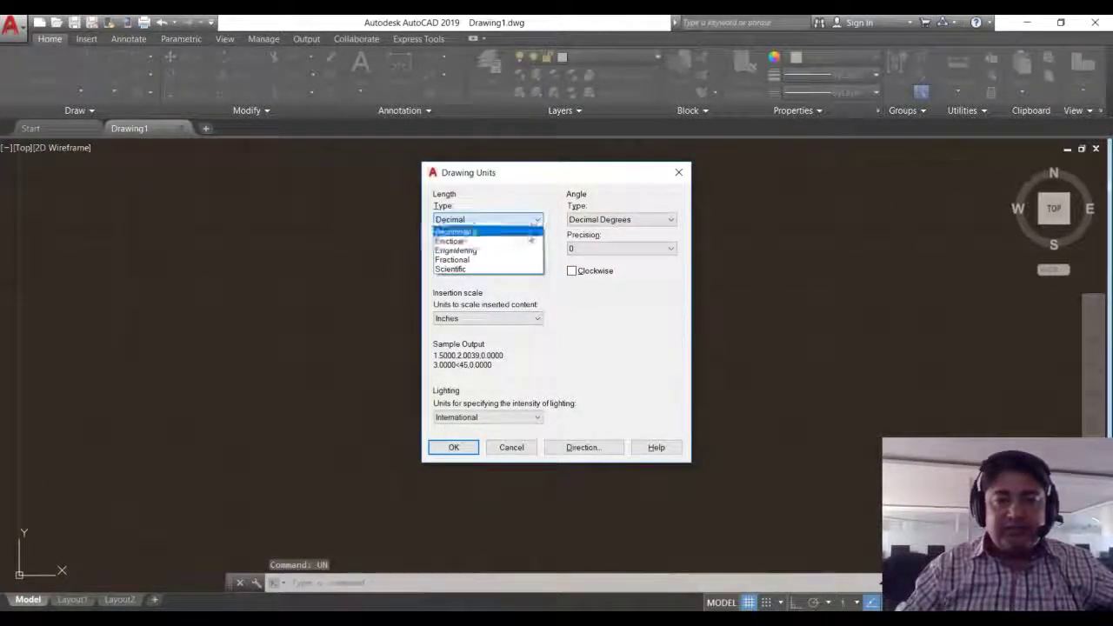
left_click(528, 234)
left_click(531, 249)
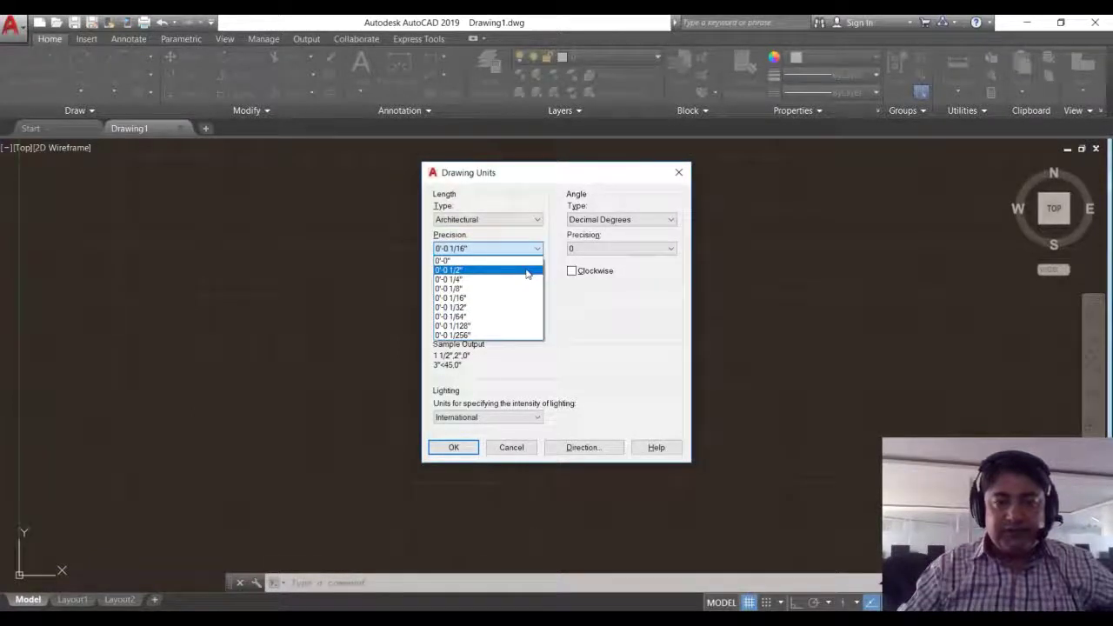
left_click(528, 272)
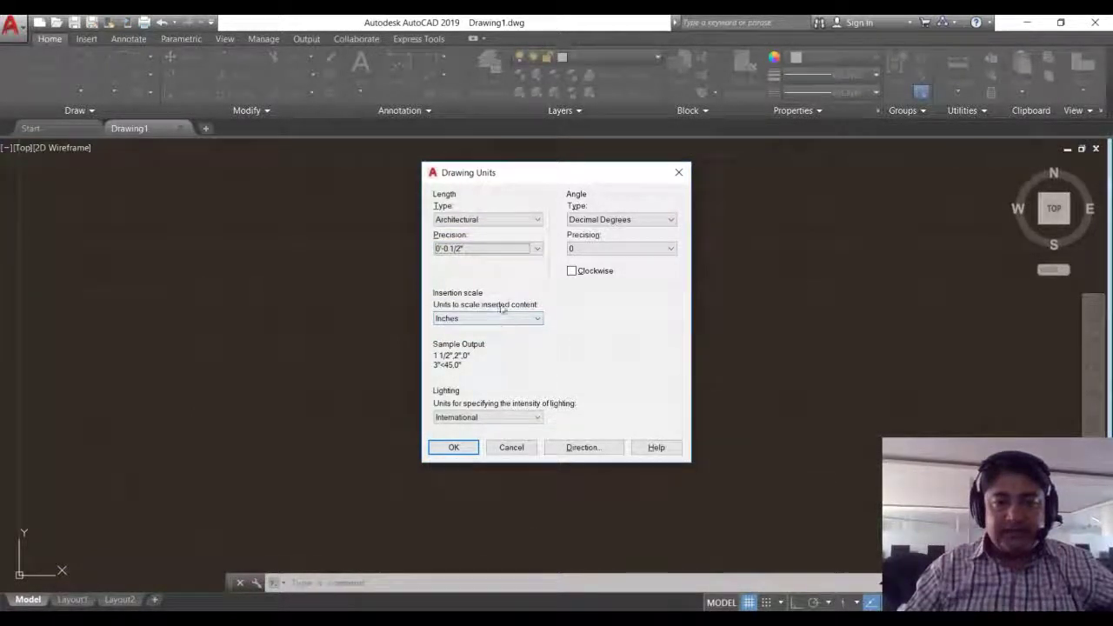
left_click(463, 449)
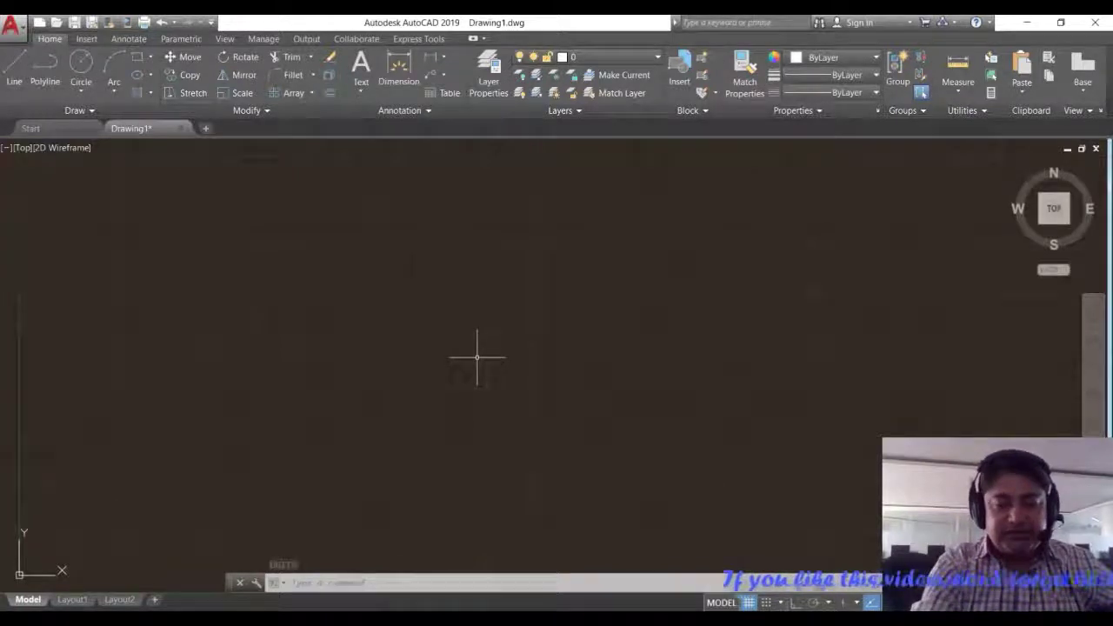
- Open the Standard dimension style for editing and look through its settings tabs
type("d")
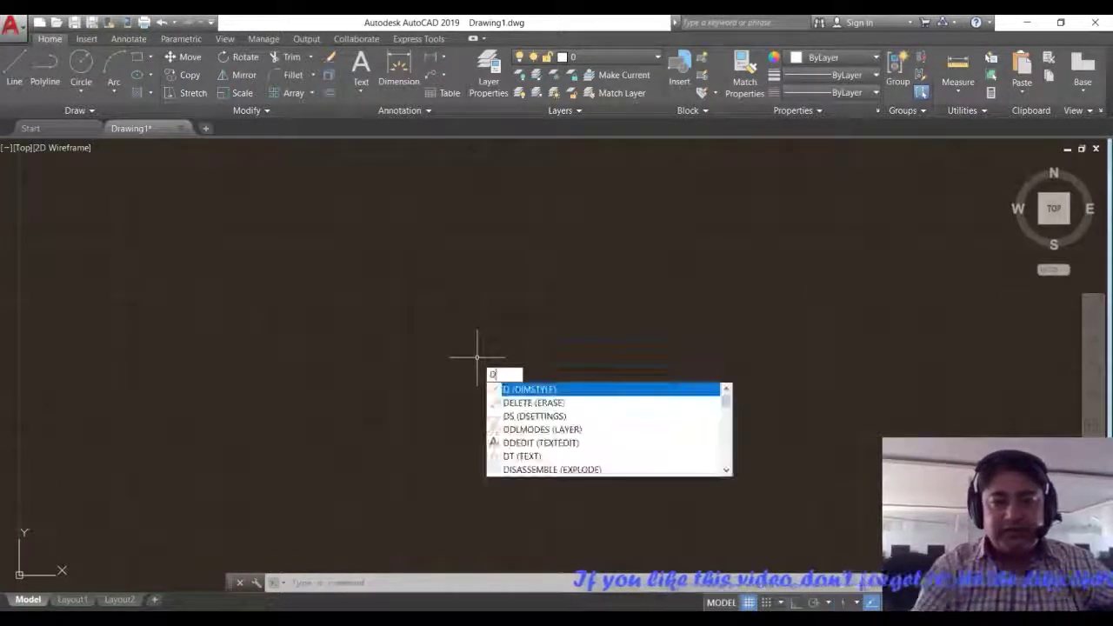
key("Return")
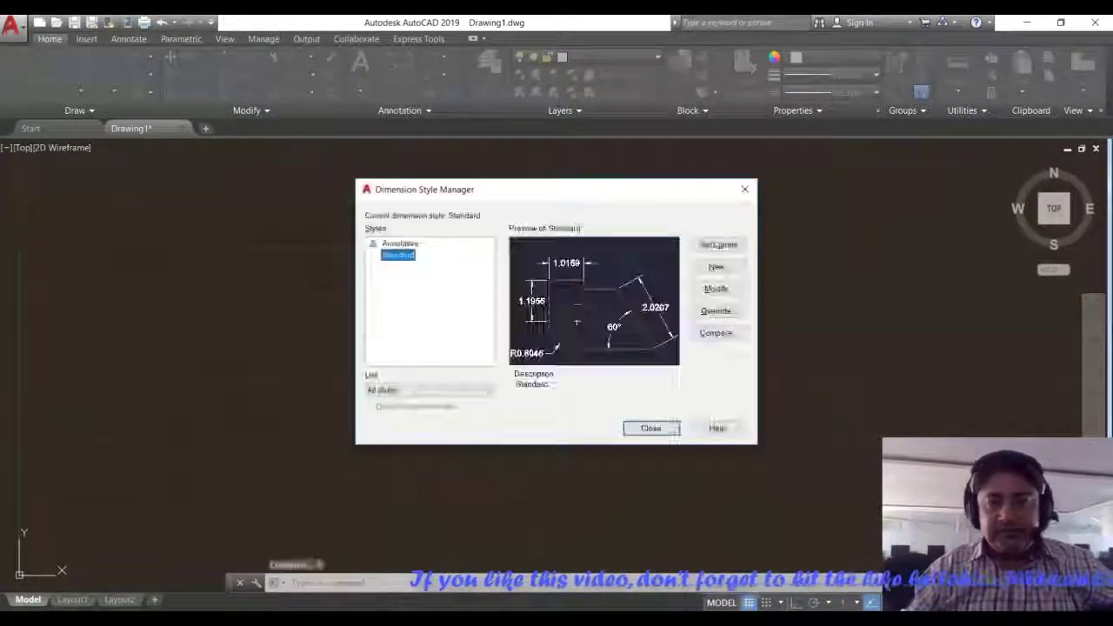
left_click(716, 289)
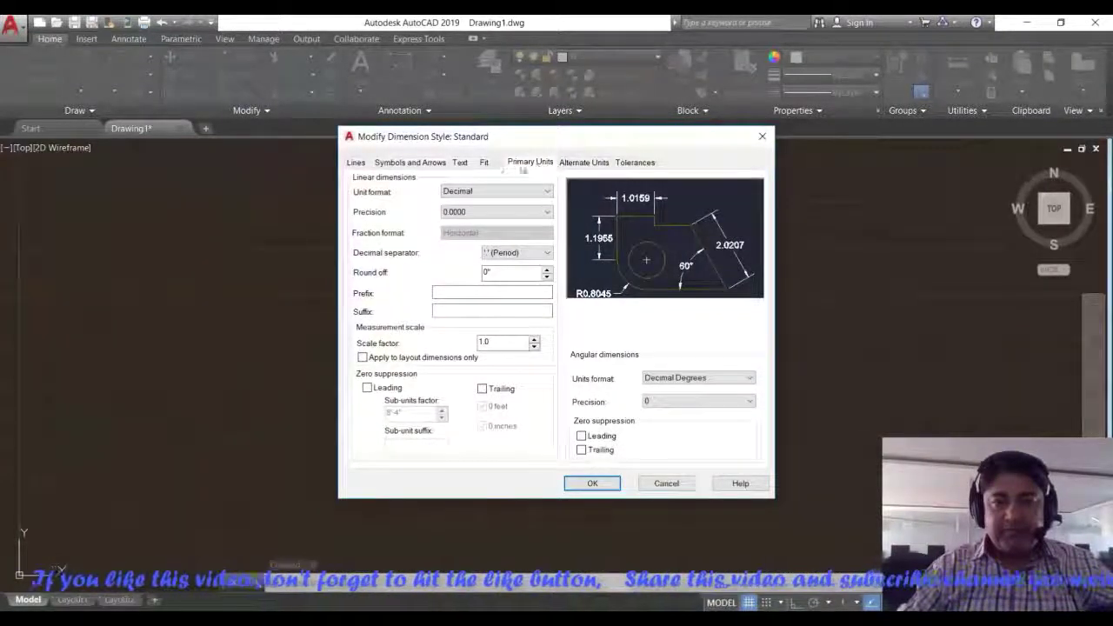
left_click(487, 163)
left_click(444, 163)
left_click(460, 163)
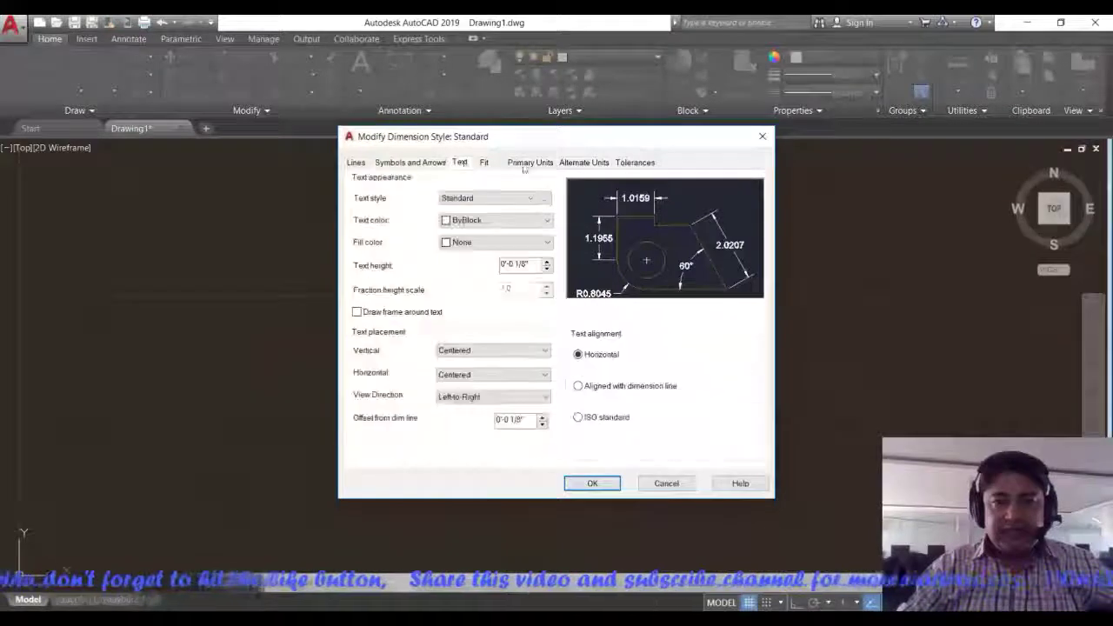
left_click(529, 163)
- Set the style's primary units to Architectural at 0'-0 1/2", make it current, and close
left_click(543, 197)
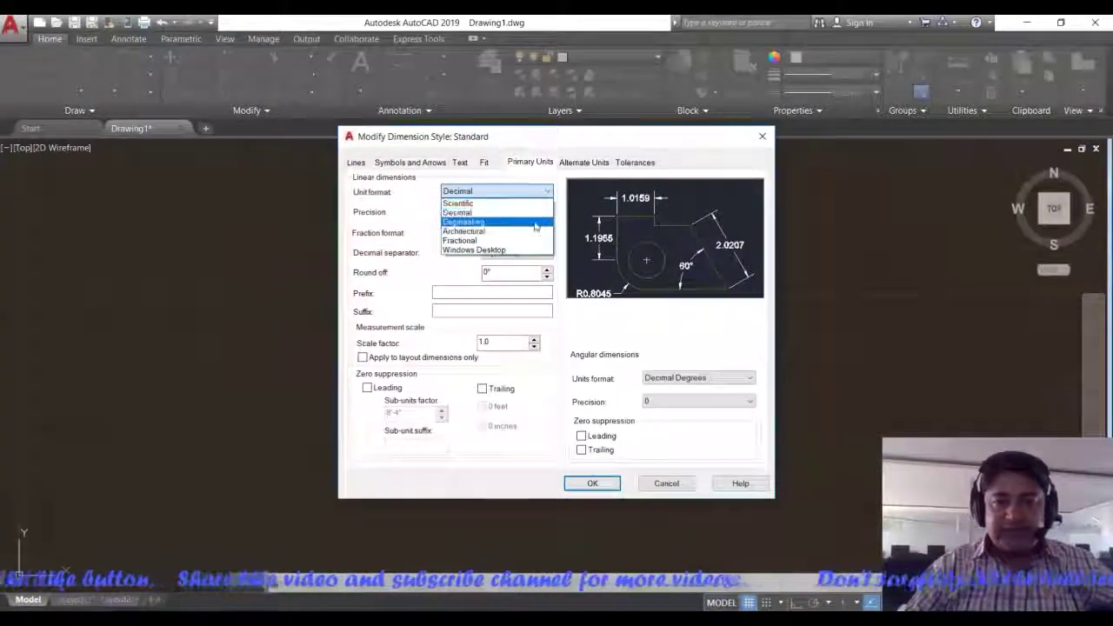
left_click(534, 234)
left_click(539, 212)
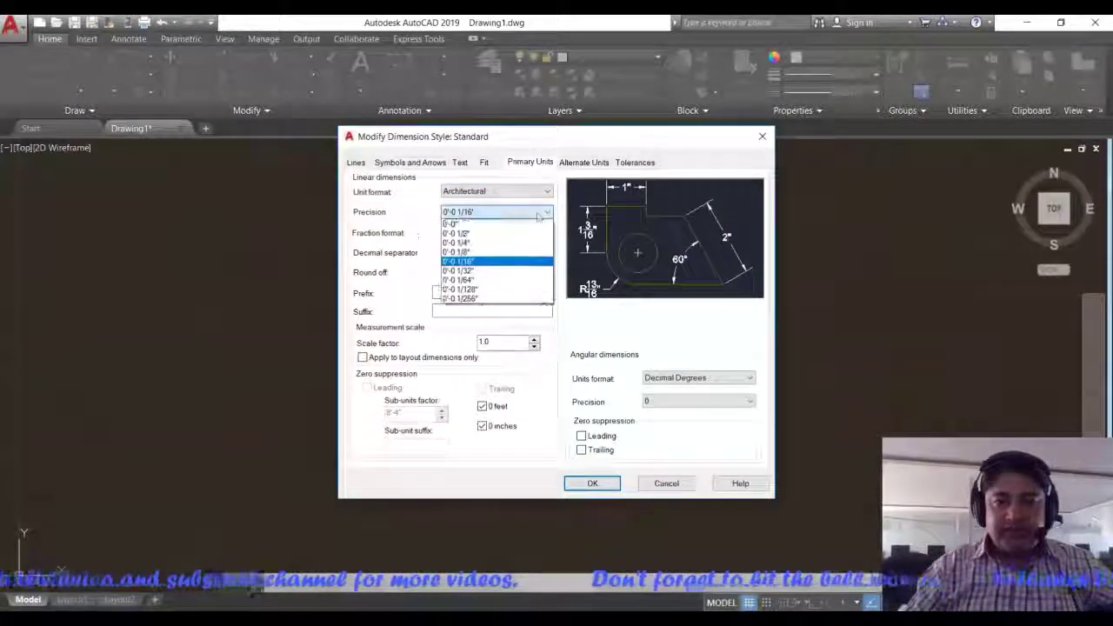
left_click(533, 228)
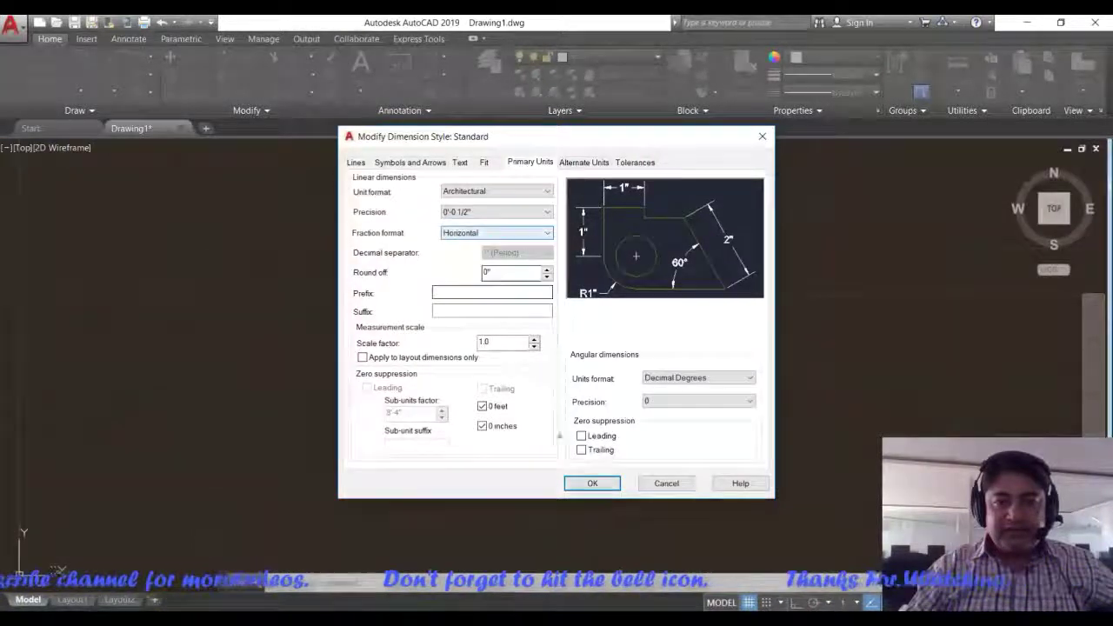
left_click(592, 484)
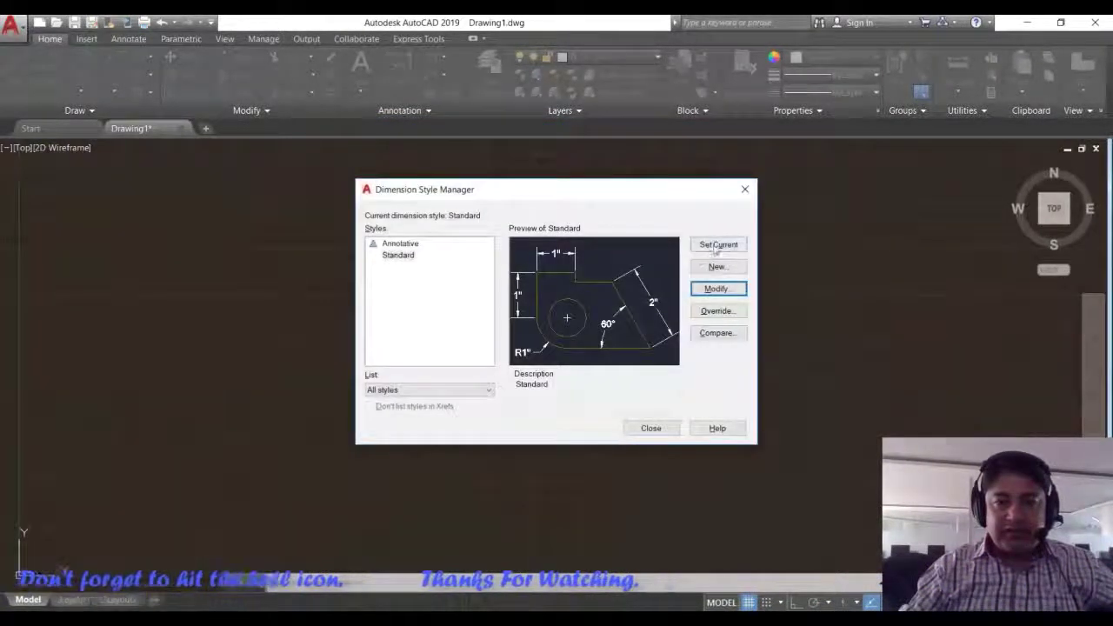
left_click(716, 247)
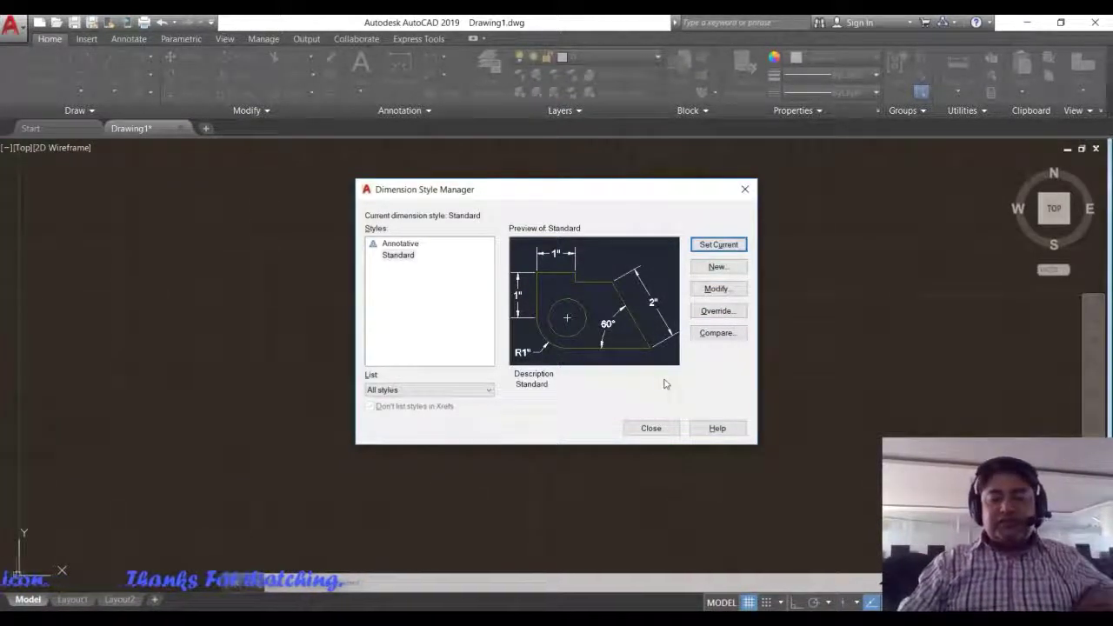
left_click(659, 428)
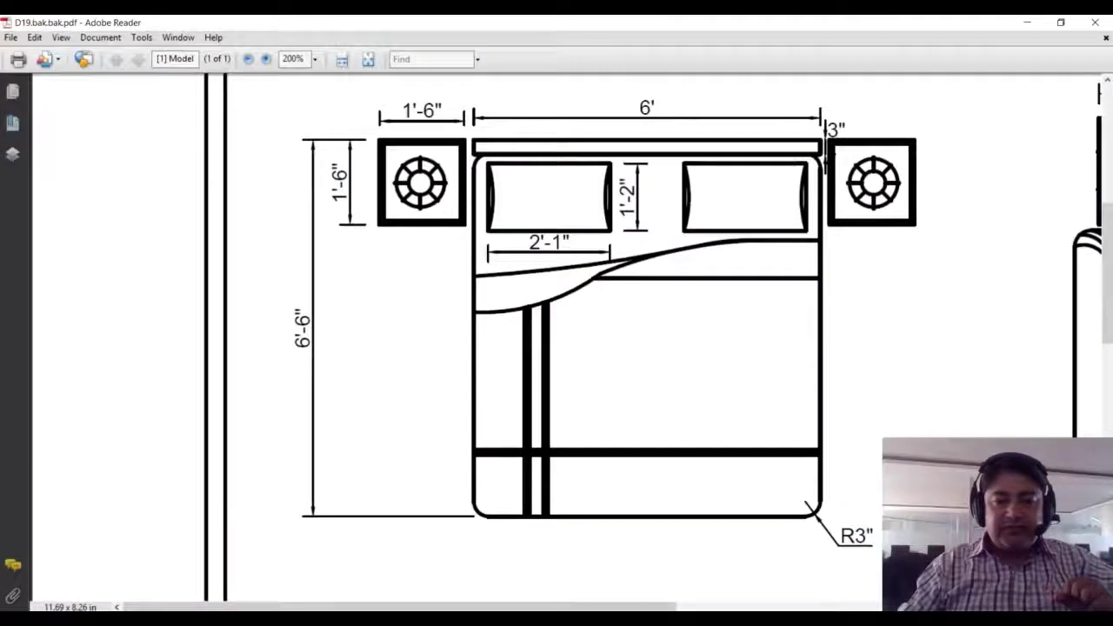
- Check the bed plan PDF for the 6' width and 6'-6" length
key("alt+Tab")
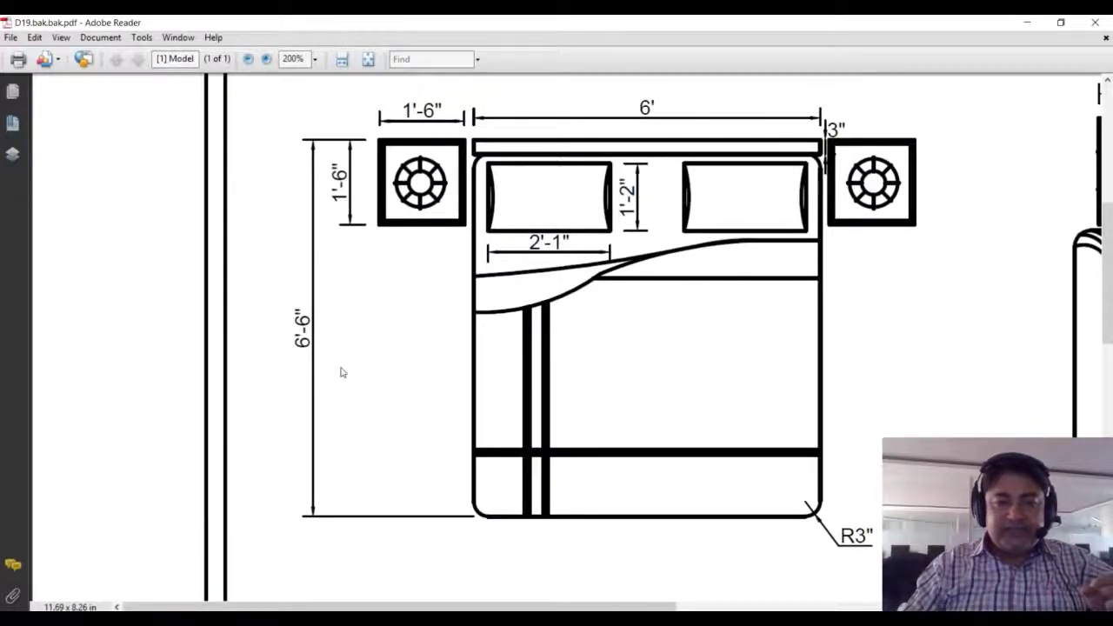
- With Ortho on, start a line at the bottom-left corner and draw the 6' bottom edge
key("alt+Tab")
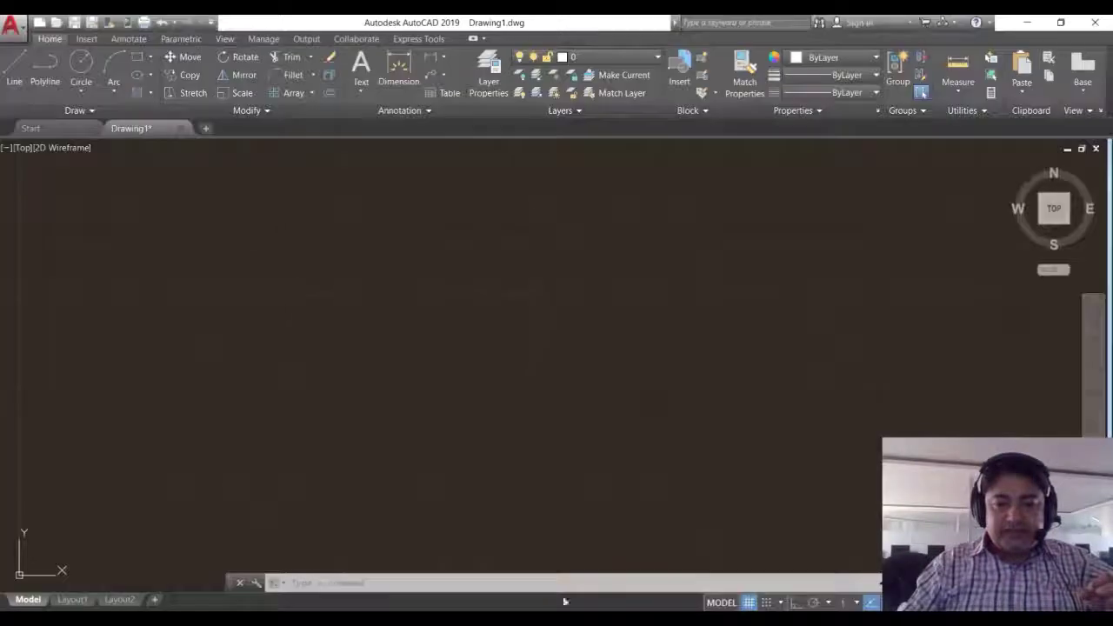
left_click(15, 70)
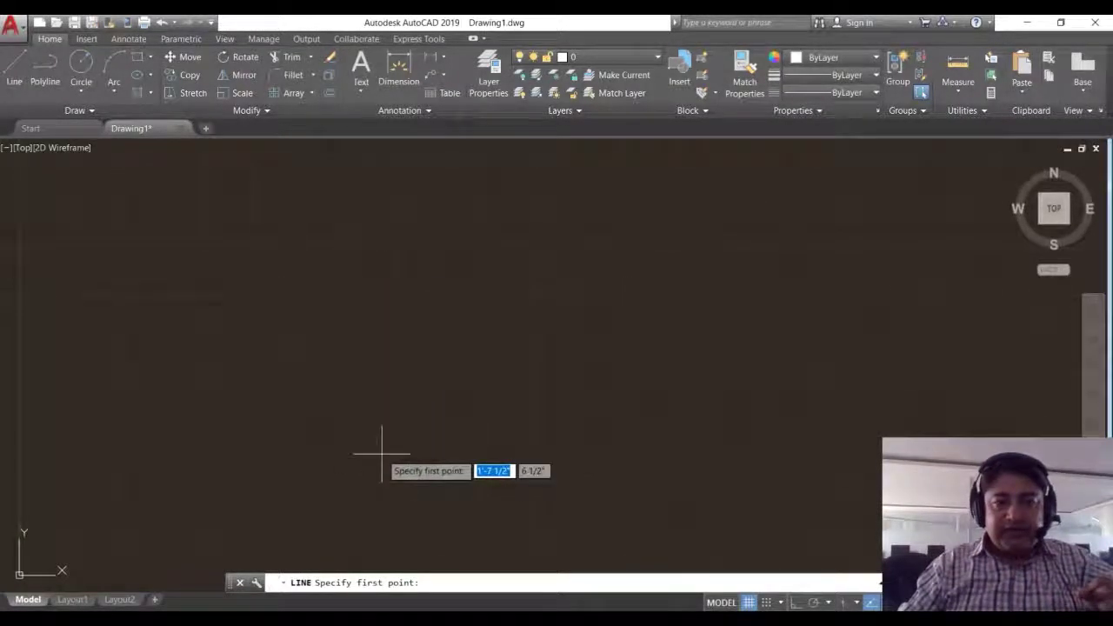
left_click(795, 606)
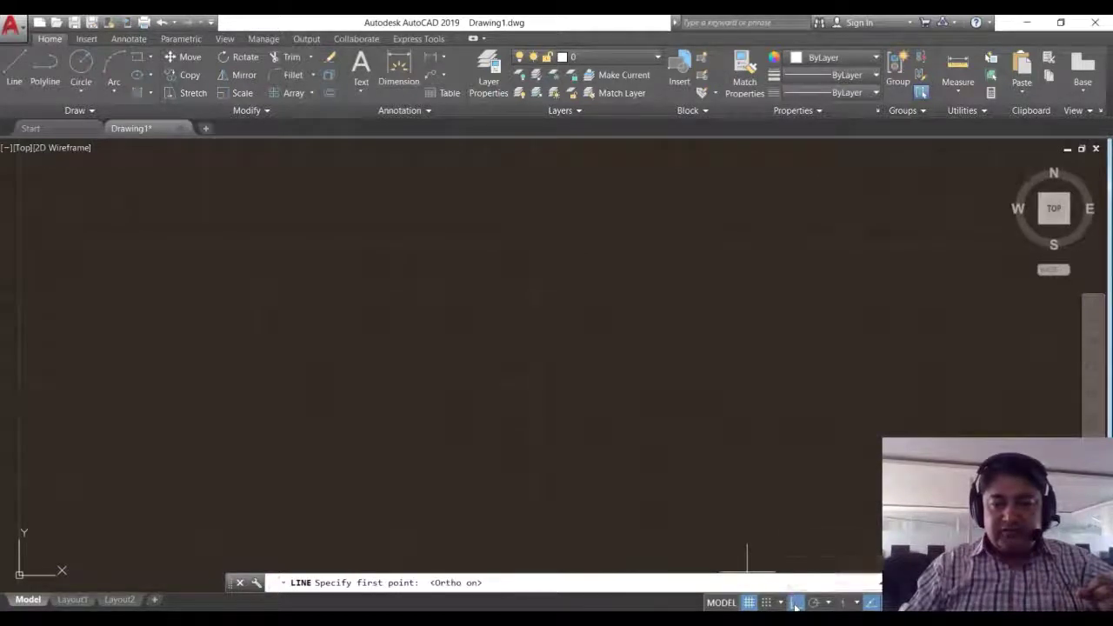
left_click(293, 485)
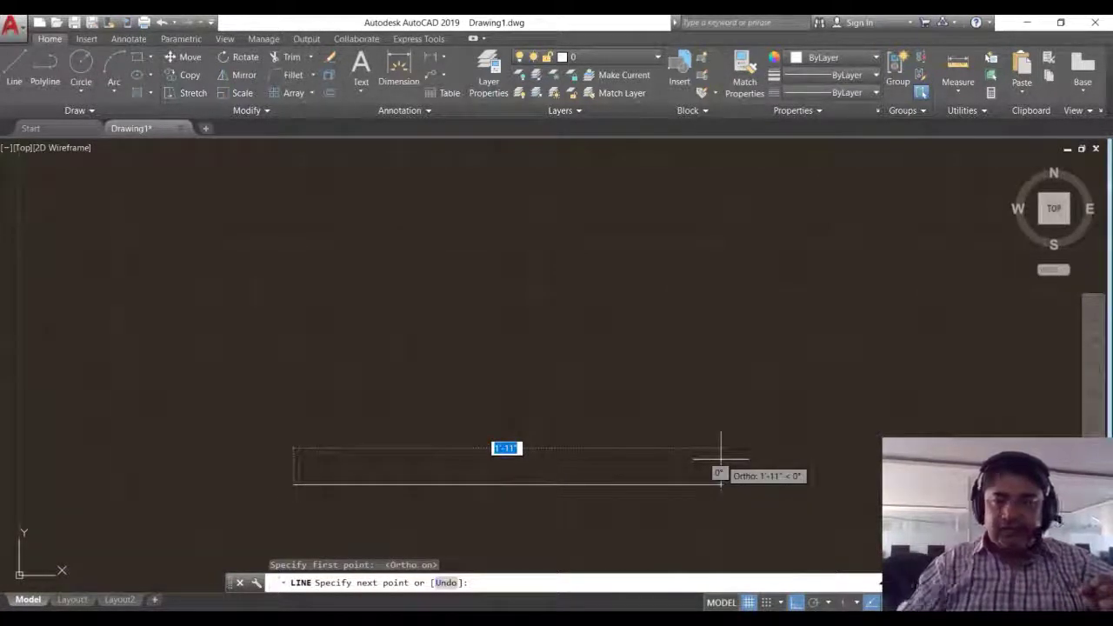
type("6")
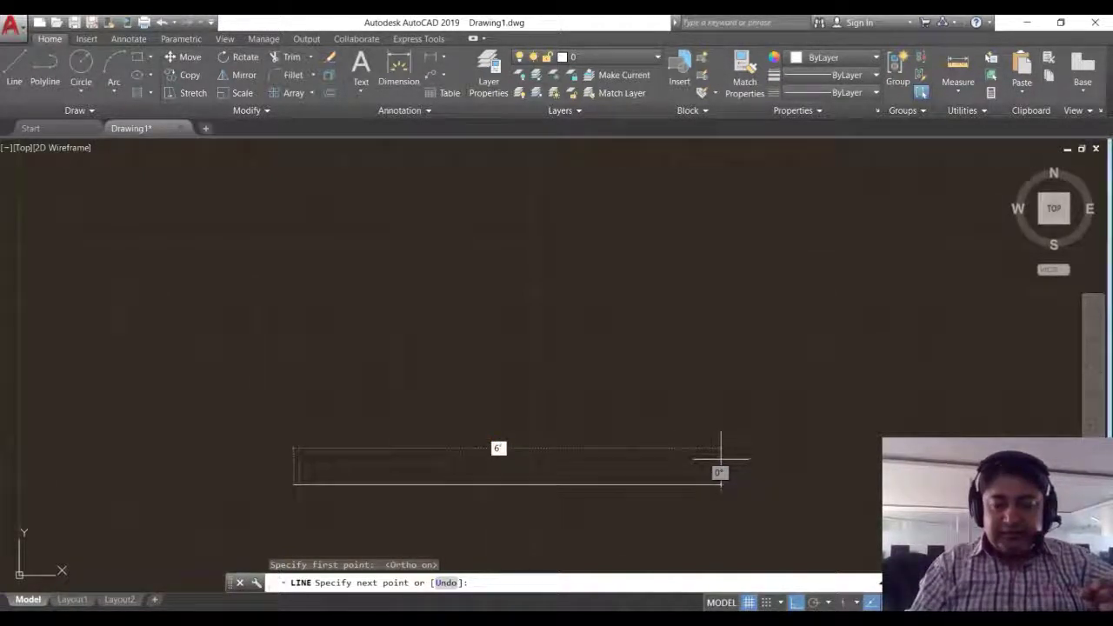
type("'")
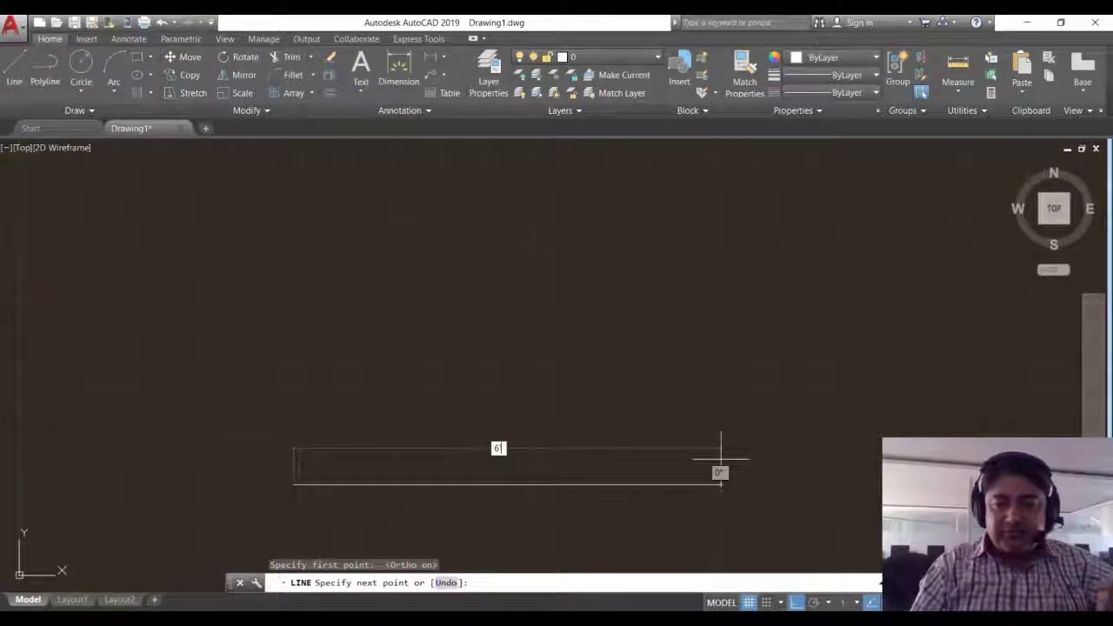
key("Return")
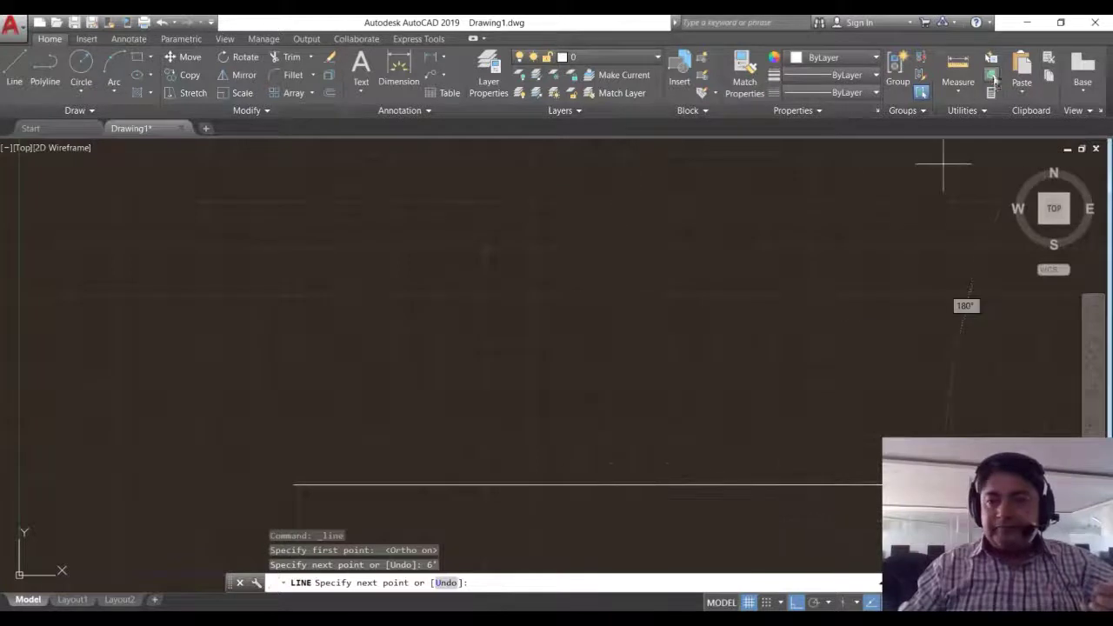
left_click(1054, 209)
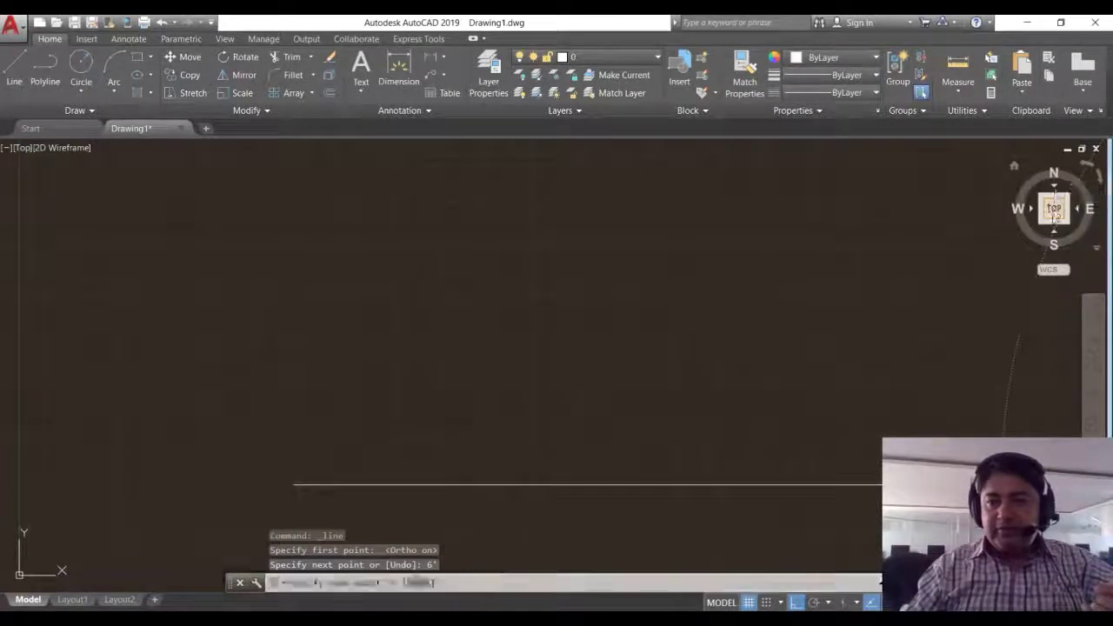
scroll(599, 482, "down", 2)
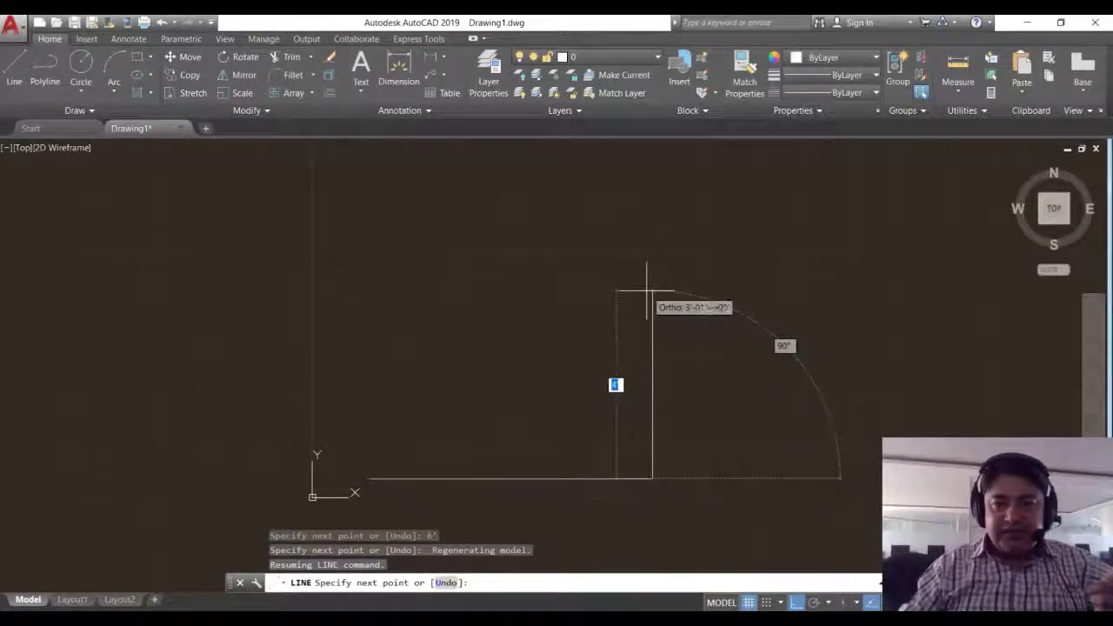
- Add the 6'-6" right side and 6' top edge, closing the outline at the start corner
type("6'6\"")
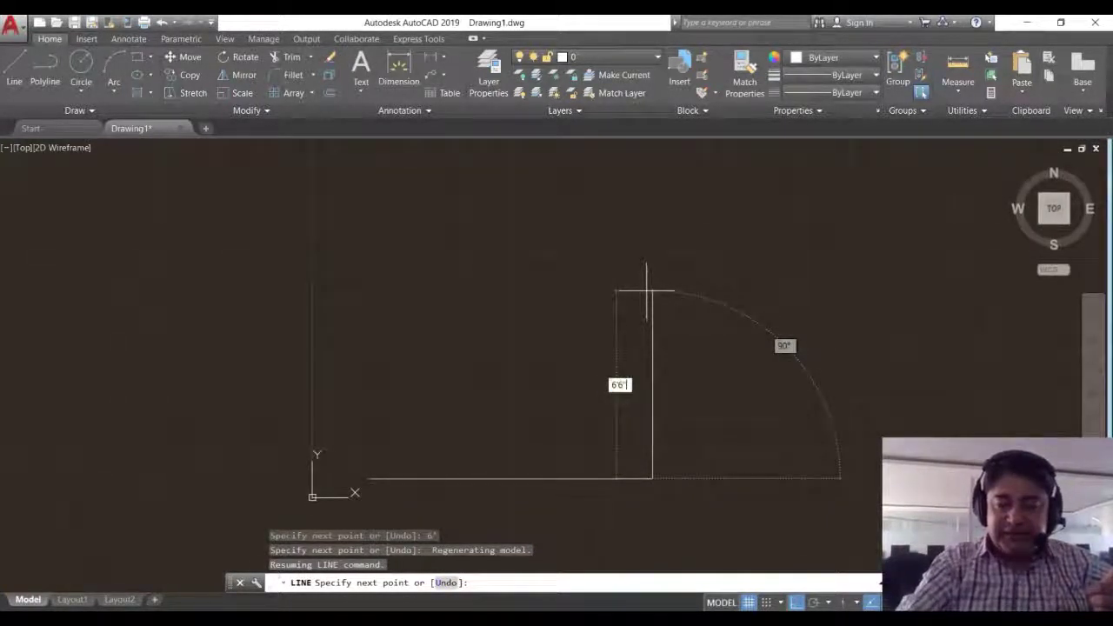
key("Return")
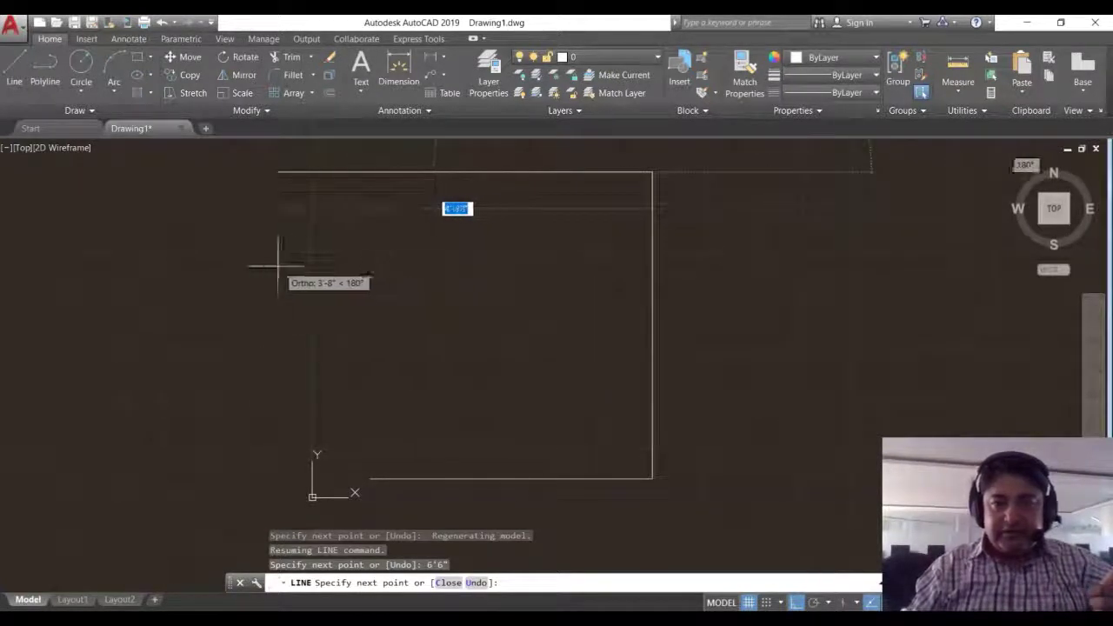
type("6")
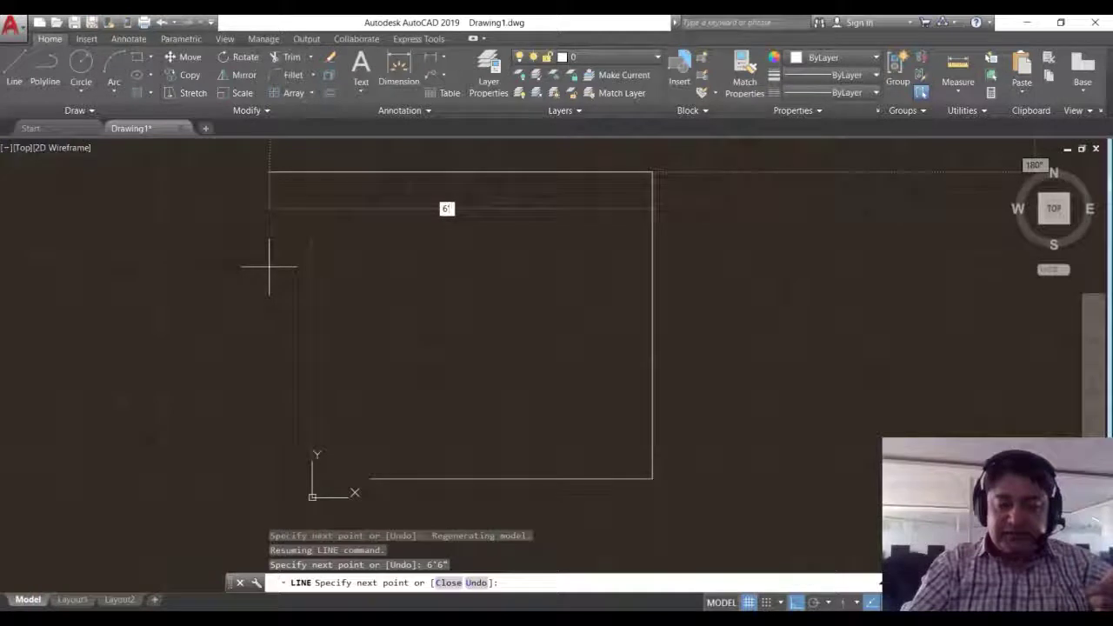
key("Return")
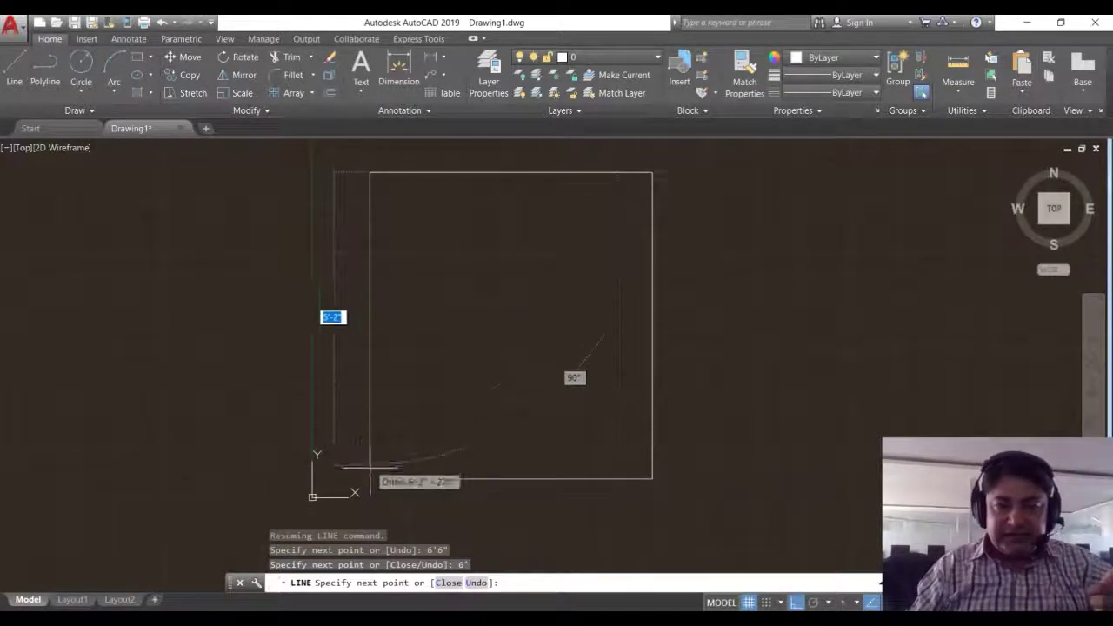
left_click(370, 479)
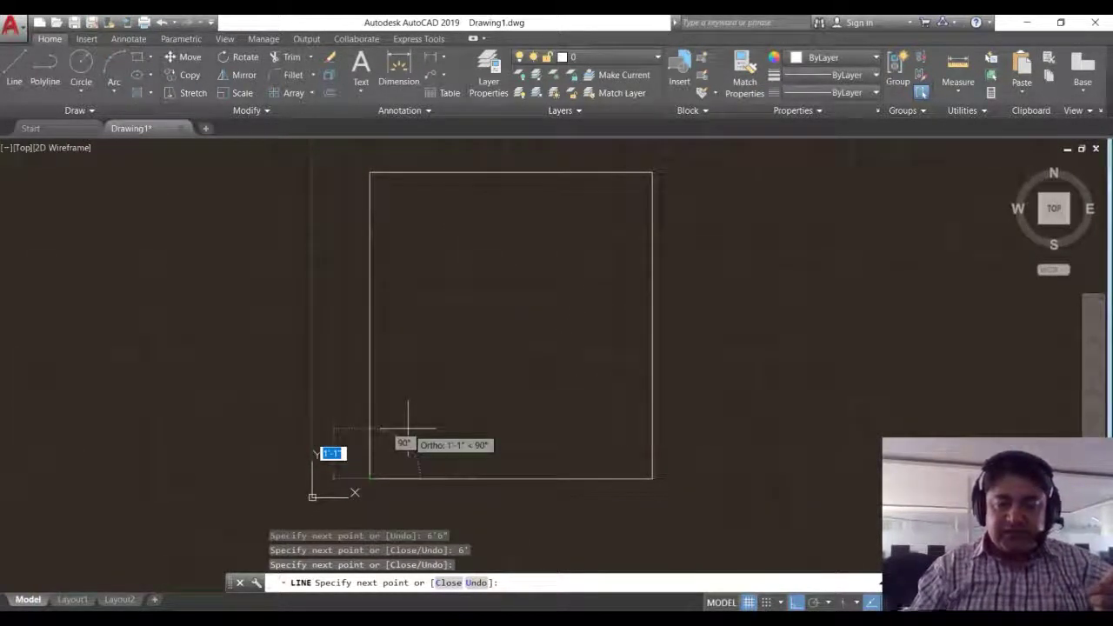
key("Escape")
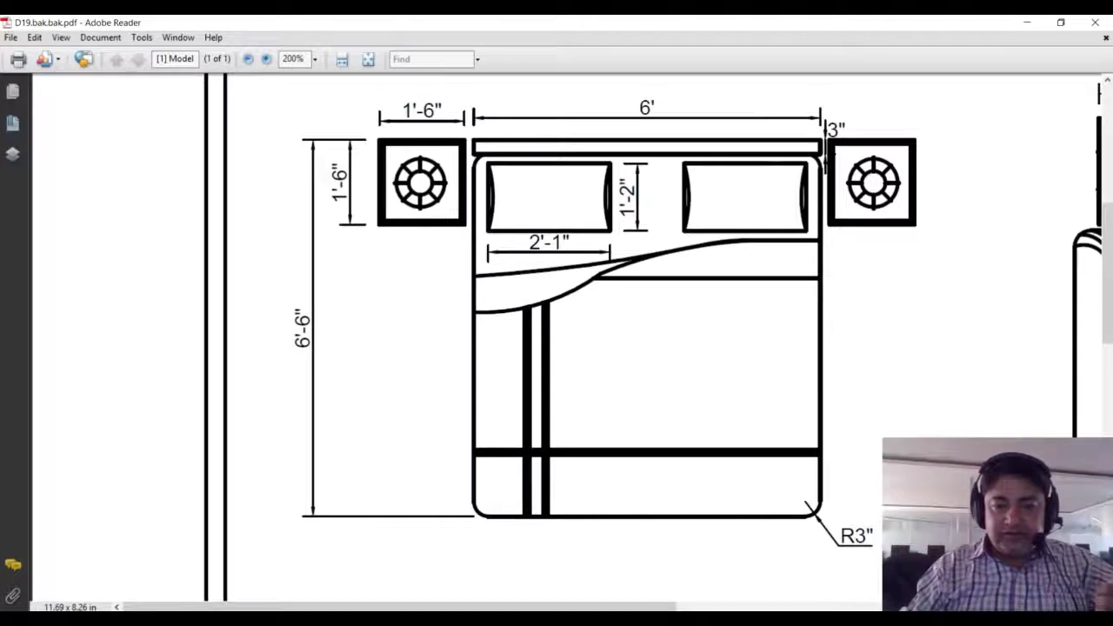
- Return to the AutoCAD drawing showing the 6' by 6'-6" bed outline
key("alt+Tab")
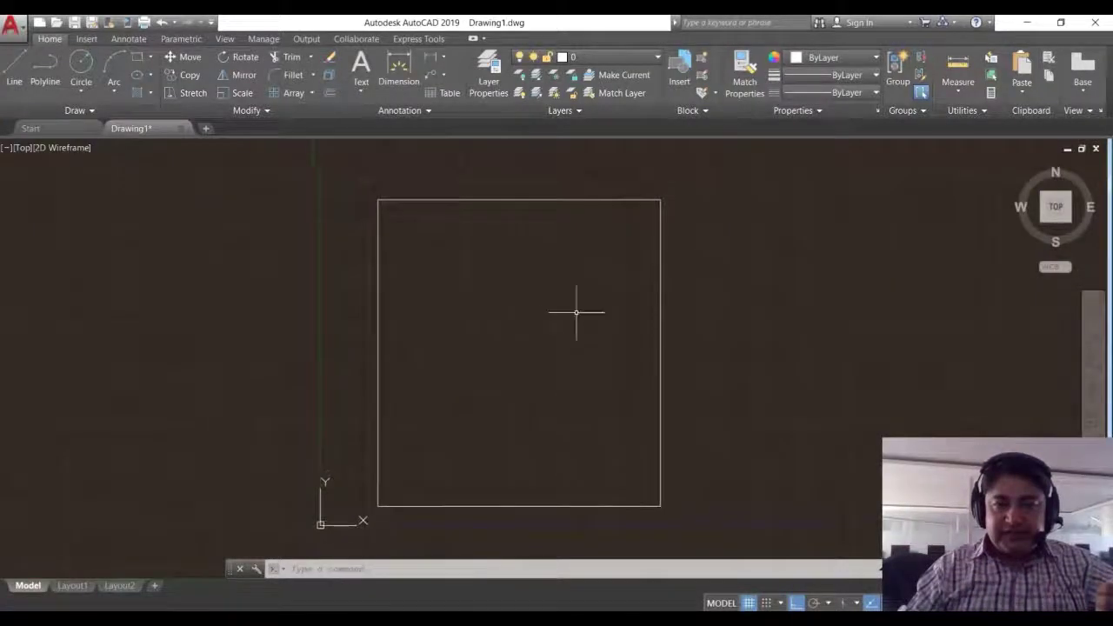
- Offset the bed's top edge 3" upward to create the headboard line
type("o")
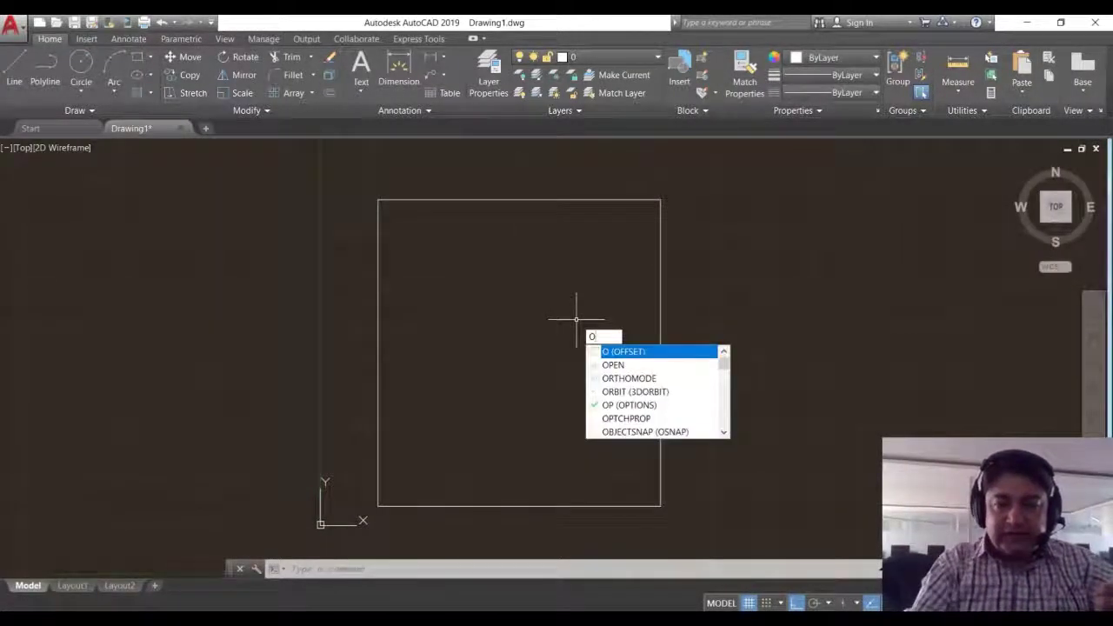
key("Return")
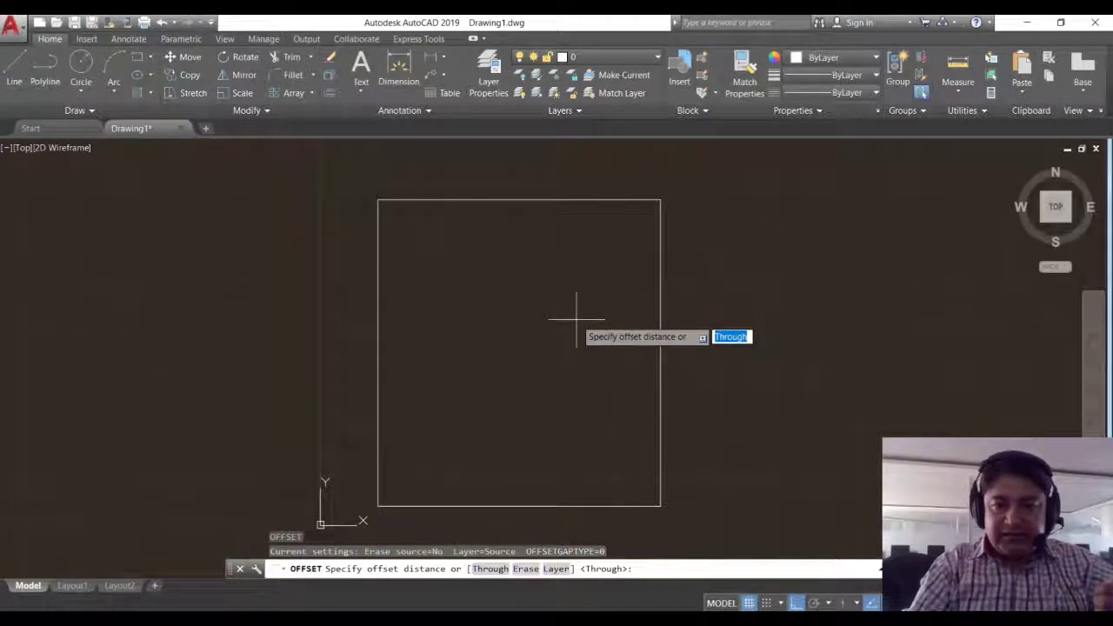
type("3")
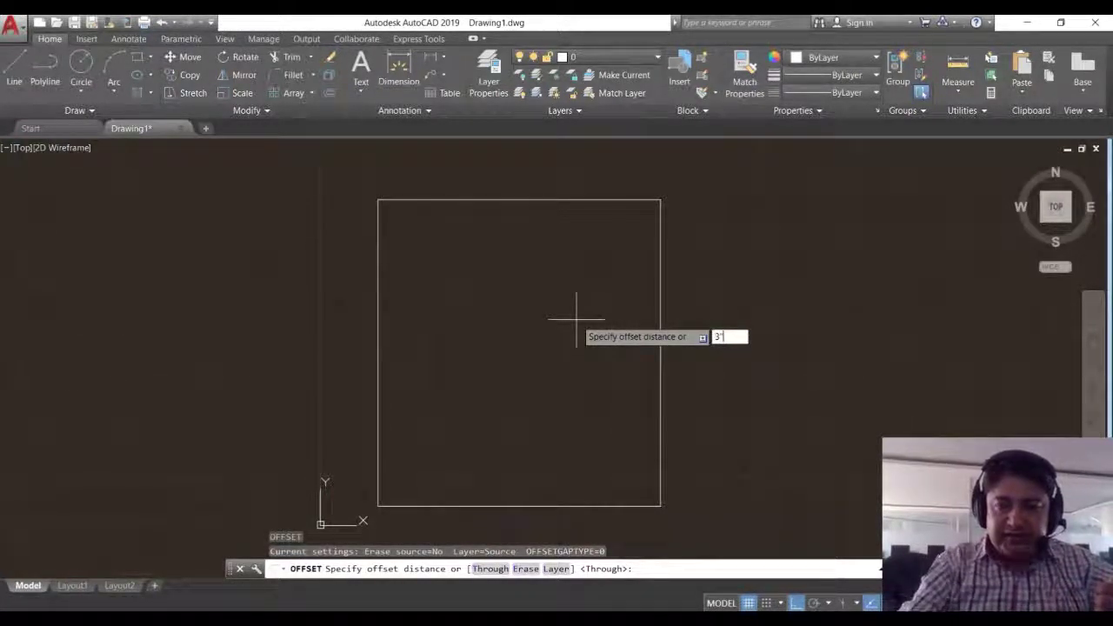
key("Return")
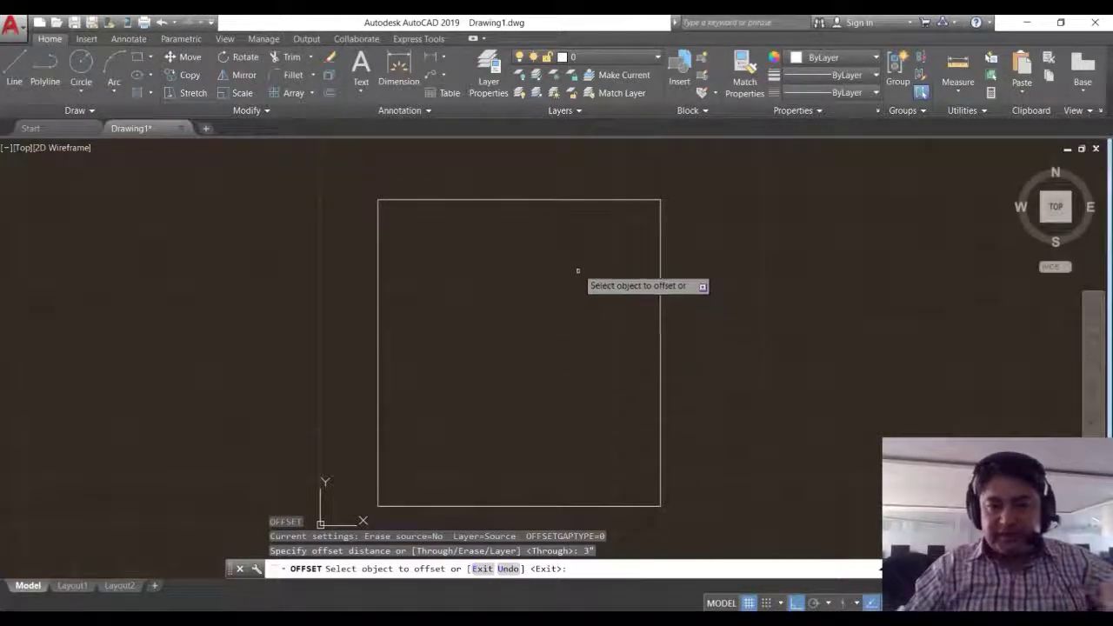
left_click(584, 201)
left_click(581, 159)
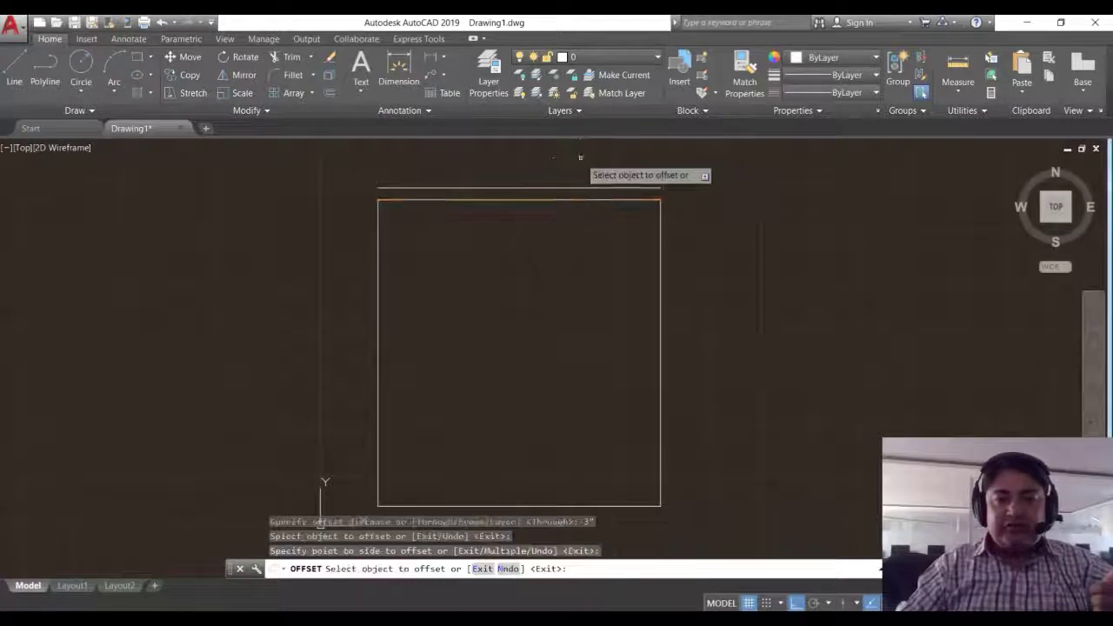
key("Return")
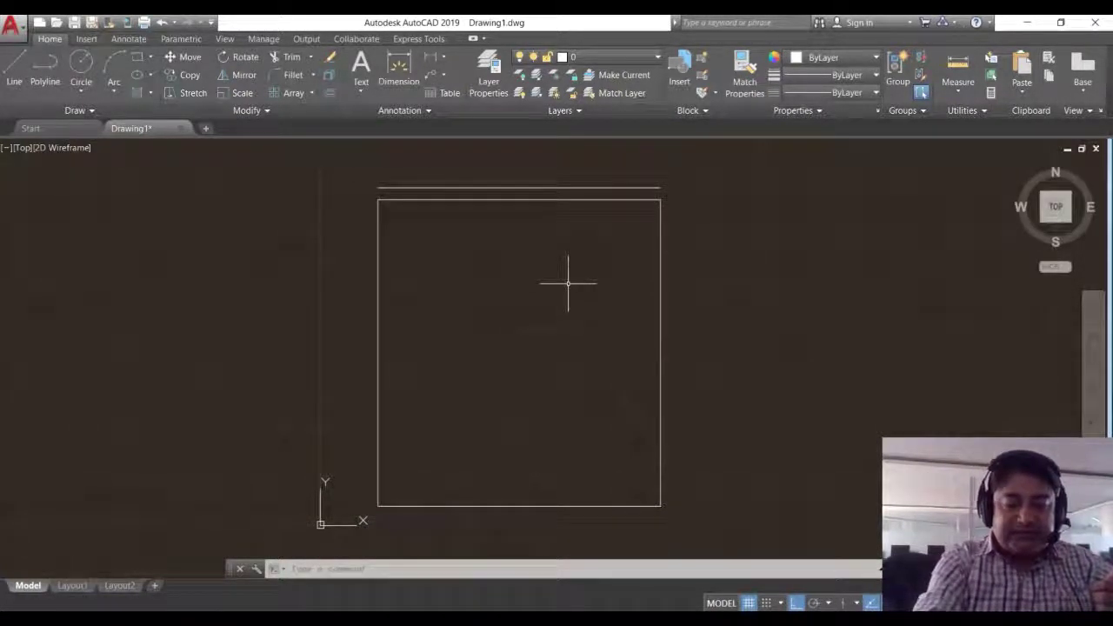
- Extend the left and right bed edges up to the new headboard line
type("EX")
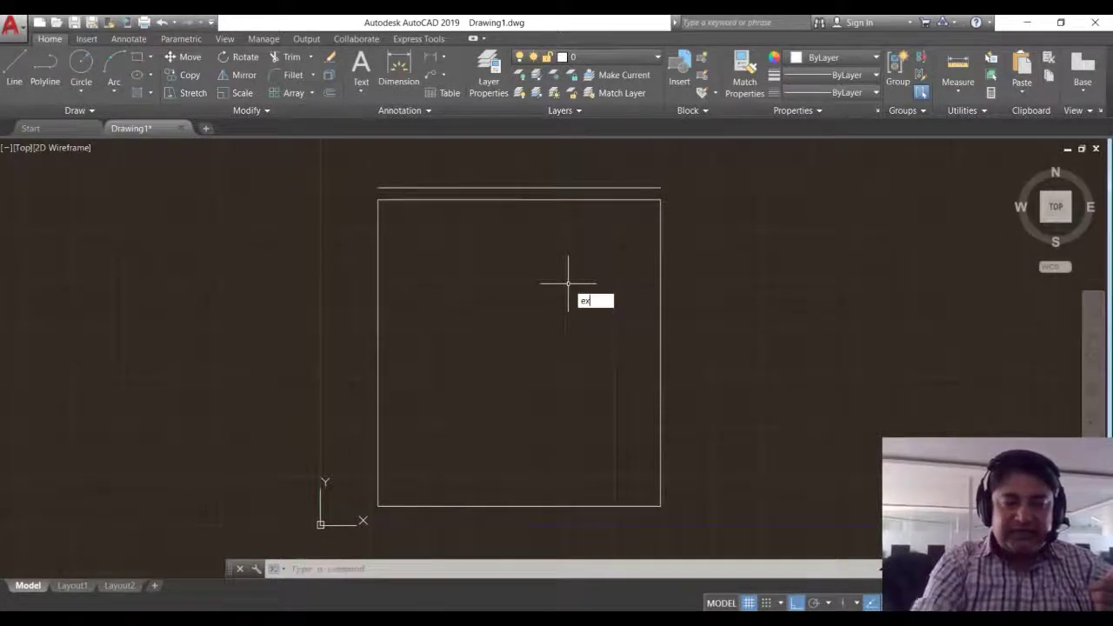
key("Return")
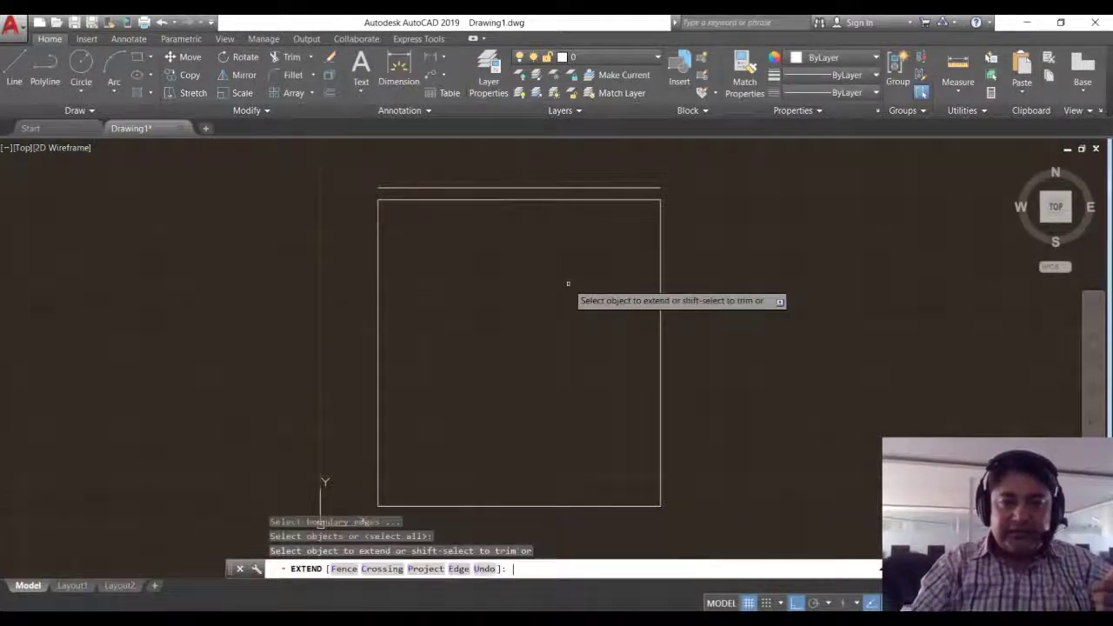
left_click(380, 228)
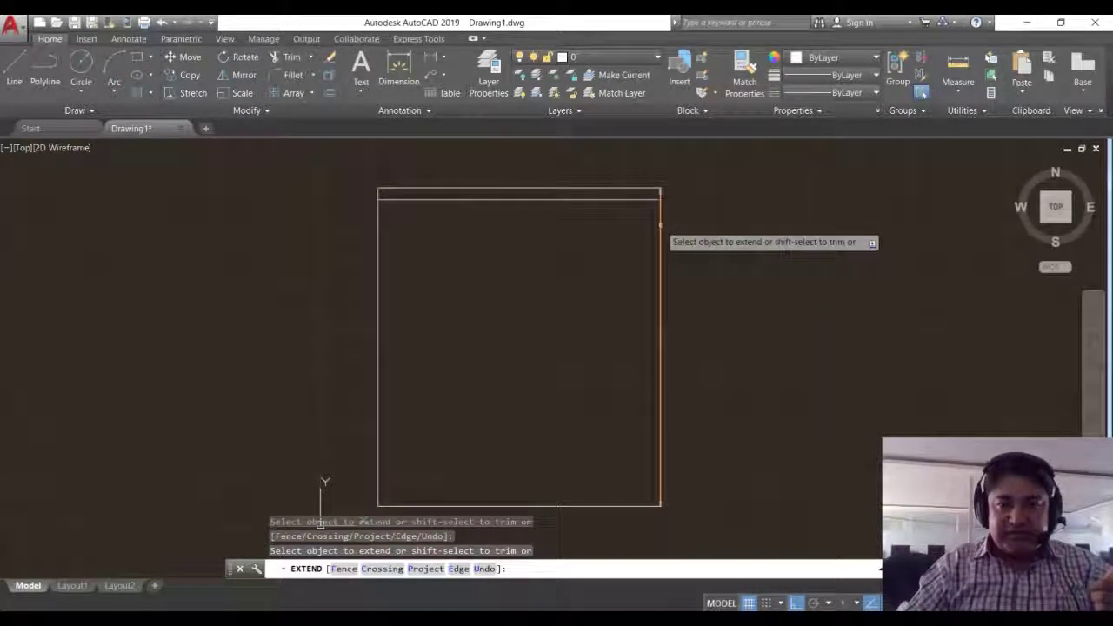
left_click(659, 248)
key("Return")
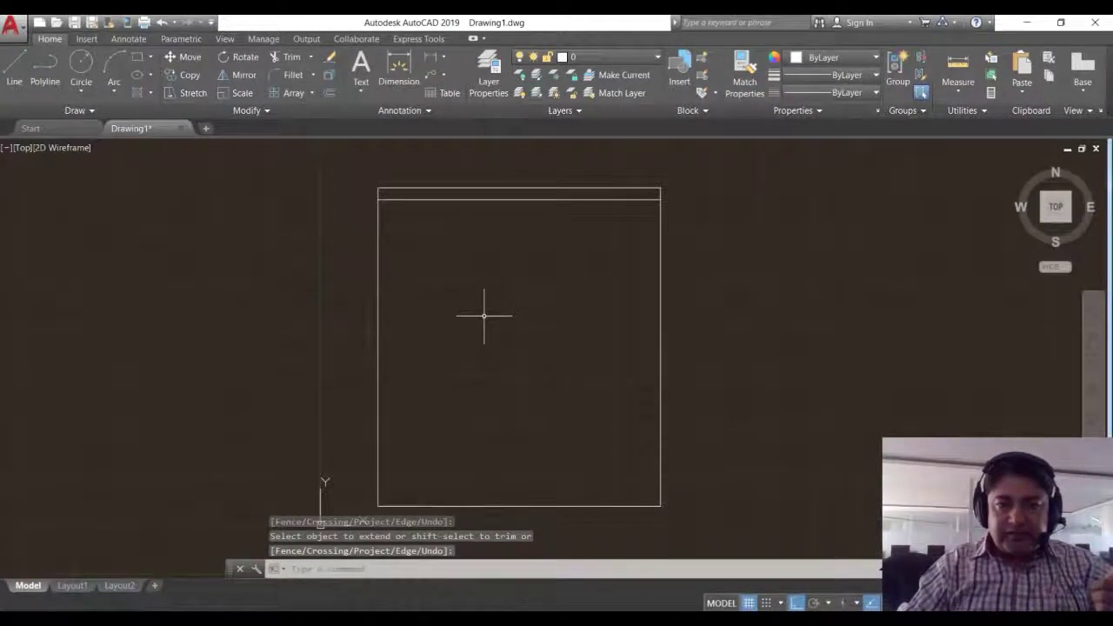
middle_click_drag(485, 316, 501, 308)
type("F")
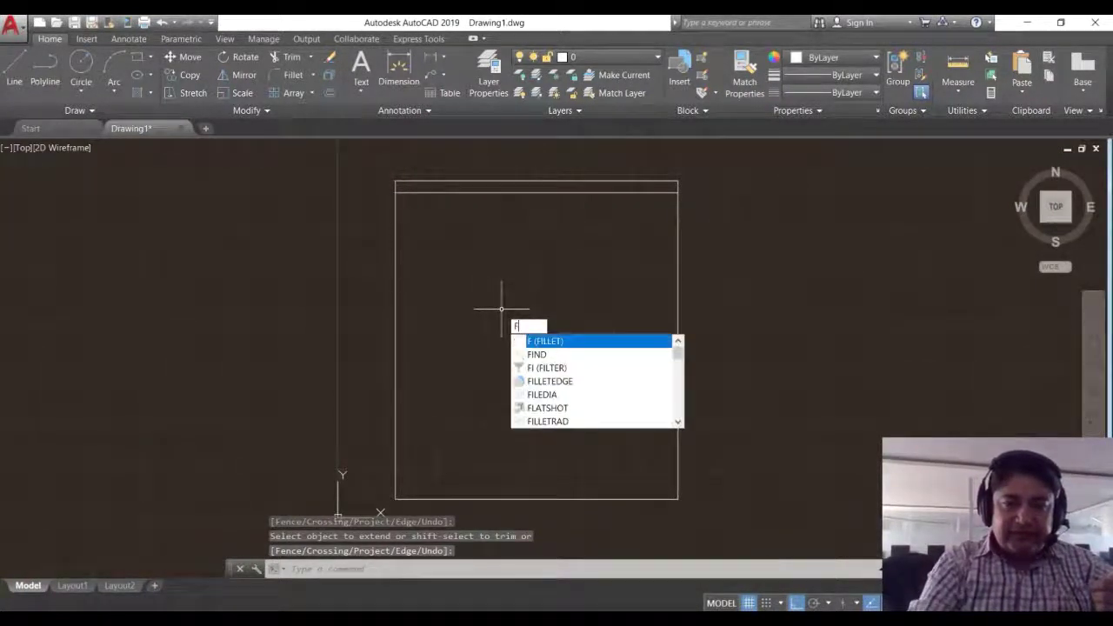
- Set the fillet radius to 3" and round the bed's top-left corner
key("Return")
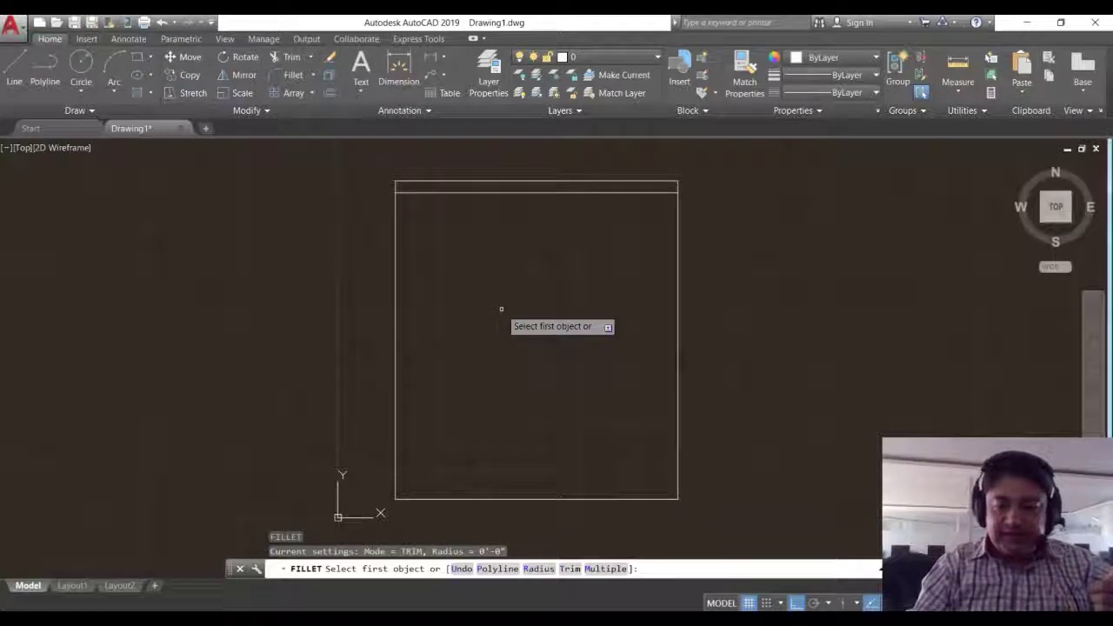
type("3")
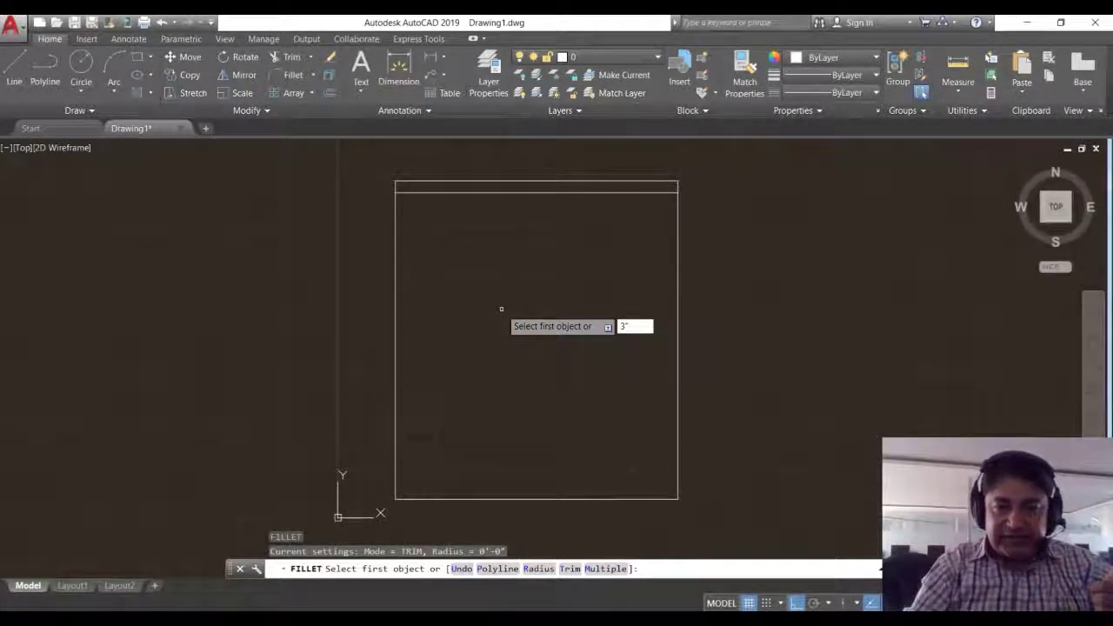
key("Return")
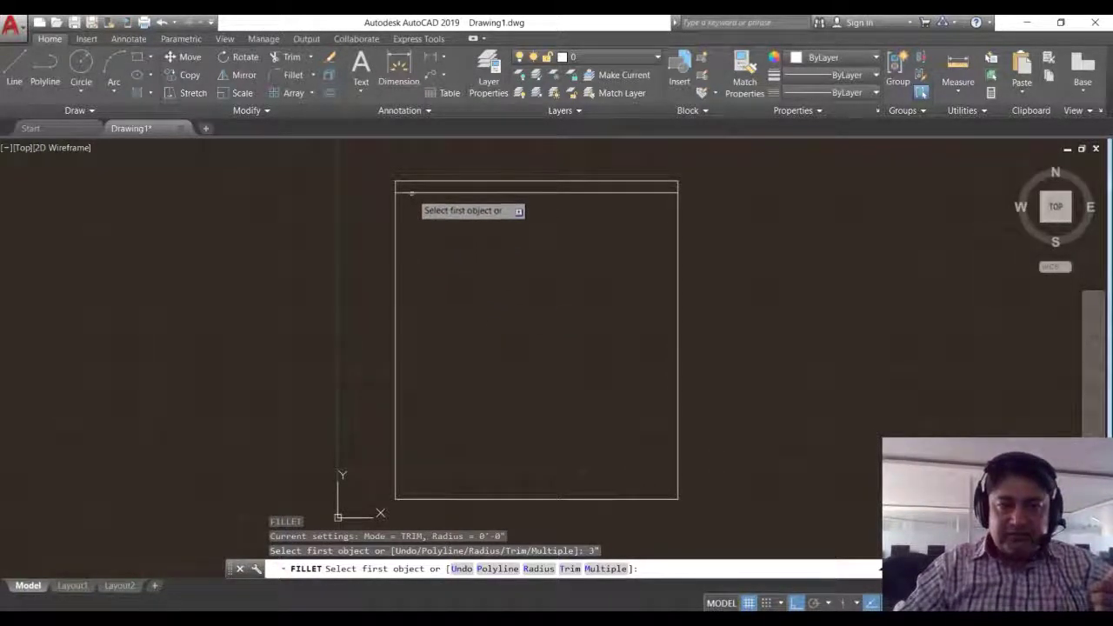
left_click(413, 193)
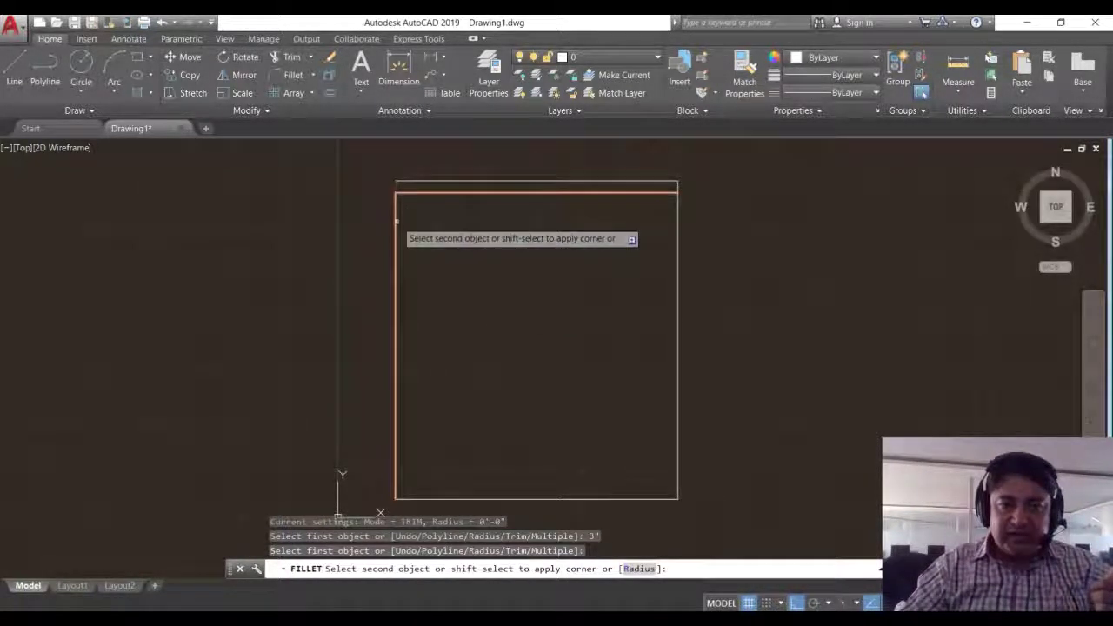
left_click(396, 225)
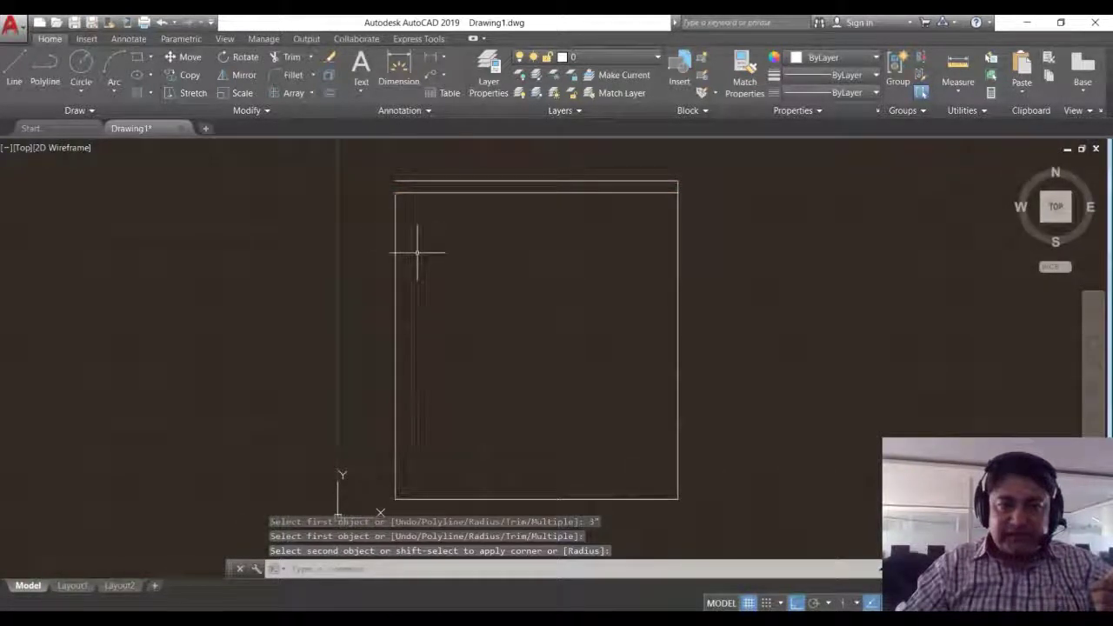
key("Escape")
type("F")
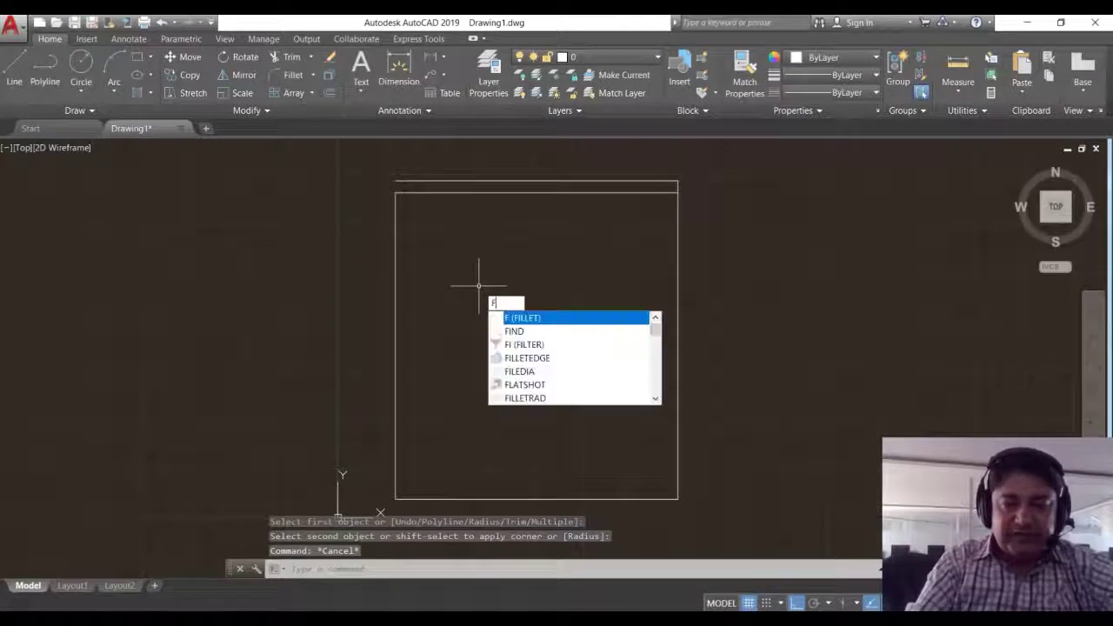
key("Return")
type("r")
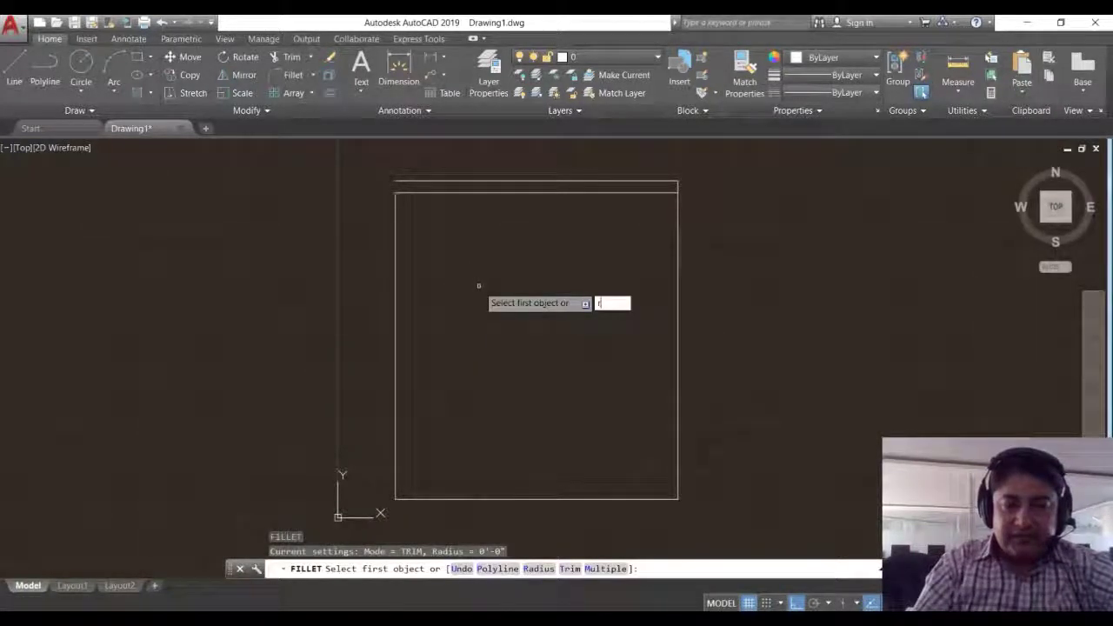
key("Return")
type("3")
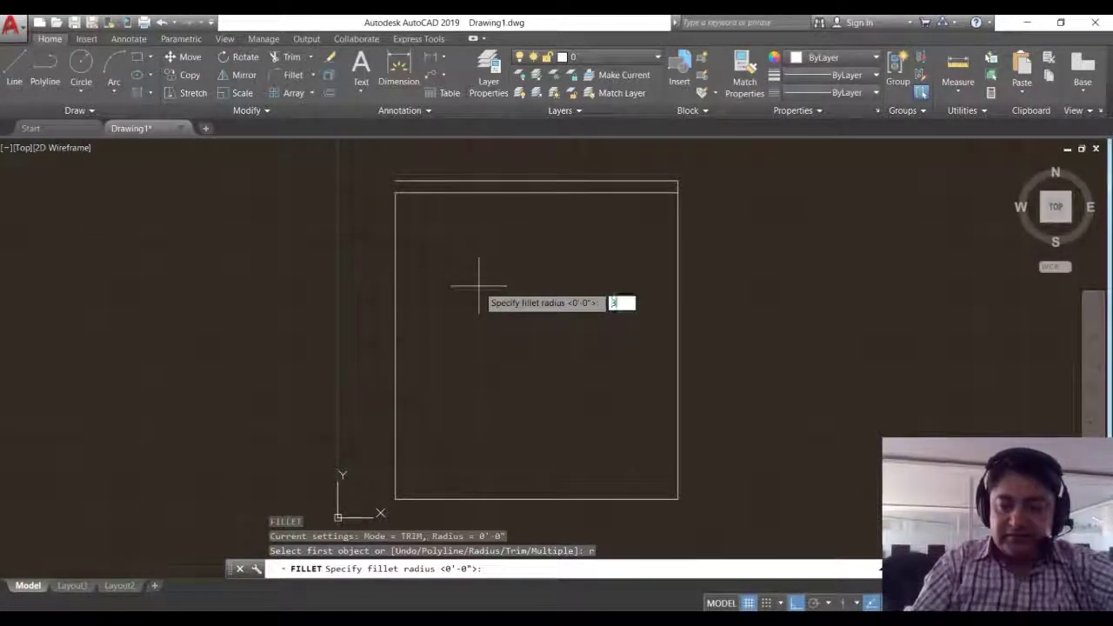
key("Return")
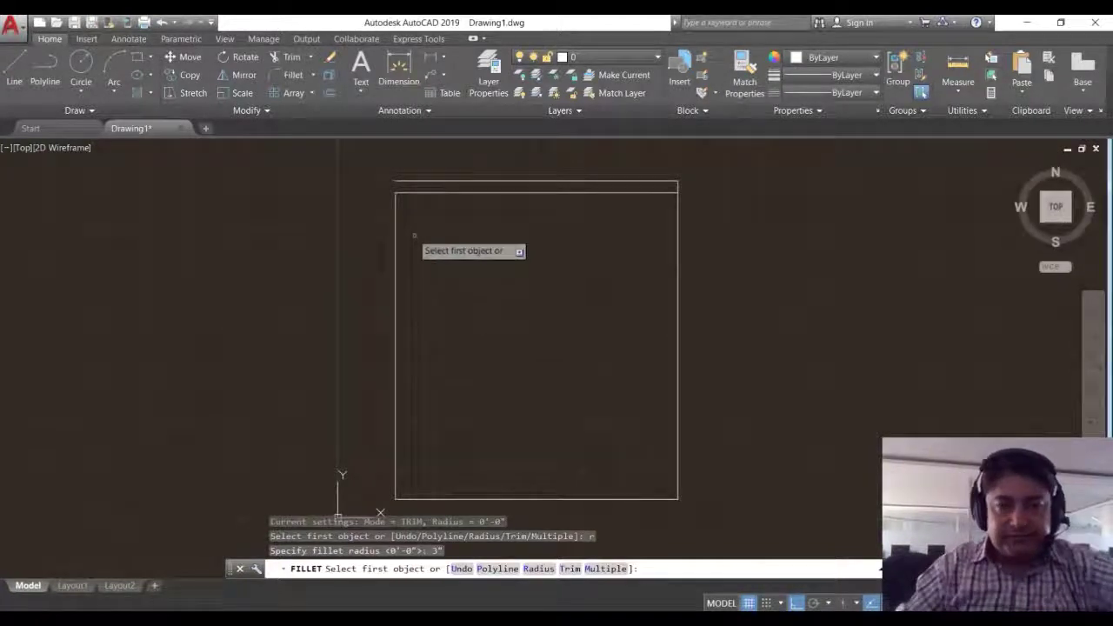
left_click(416, 192)
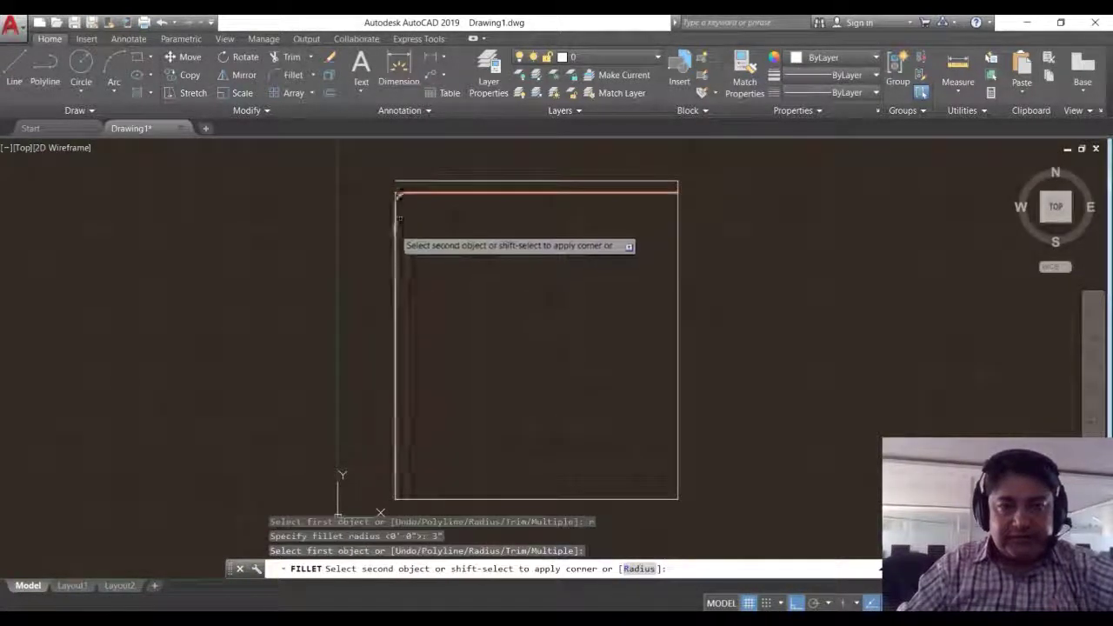
left_click(397, 233)
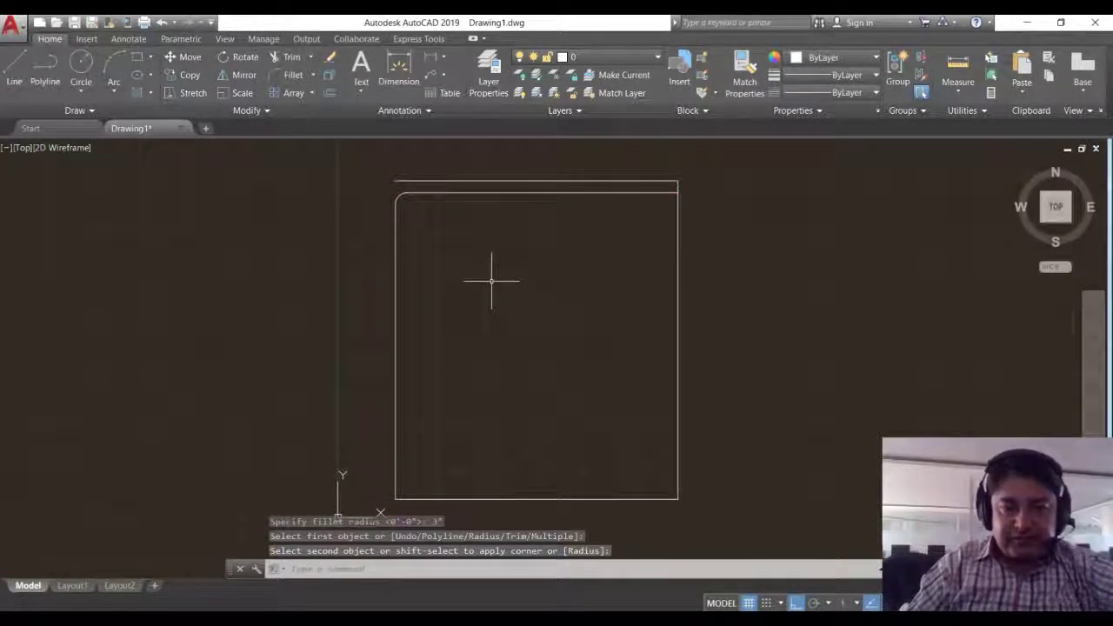
- Round the top-right, bottom-left and bottom-right corners with the same 3" radius
type("f")
key("Return")
type("r")
key("Return")
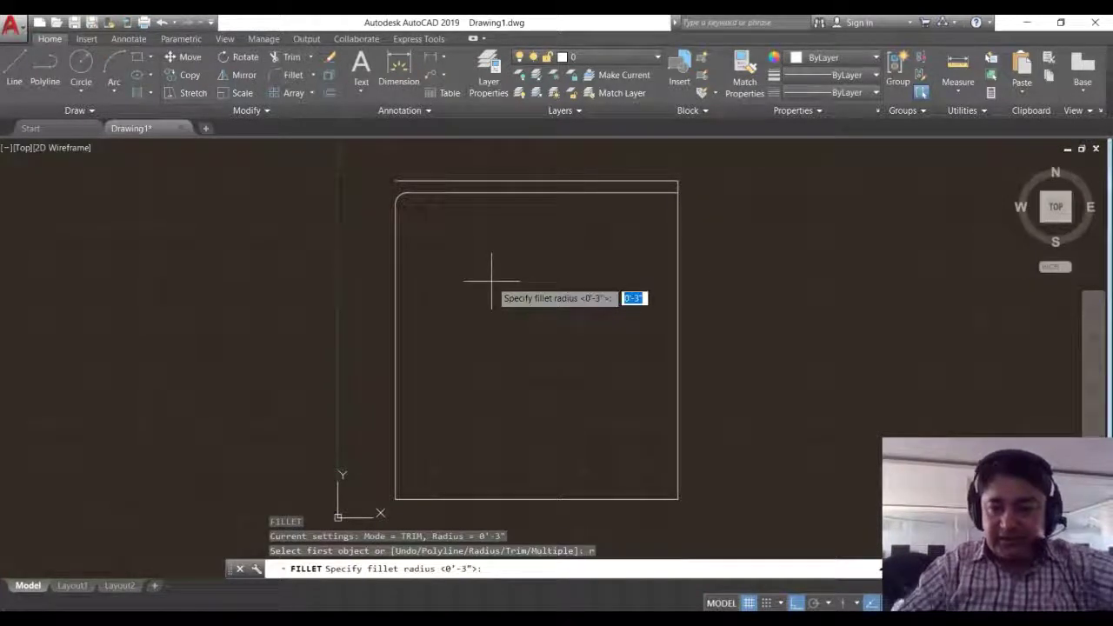
type("3\"")
key("Return")
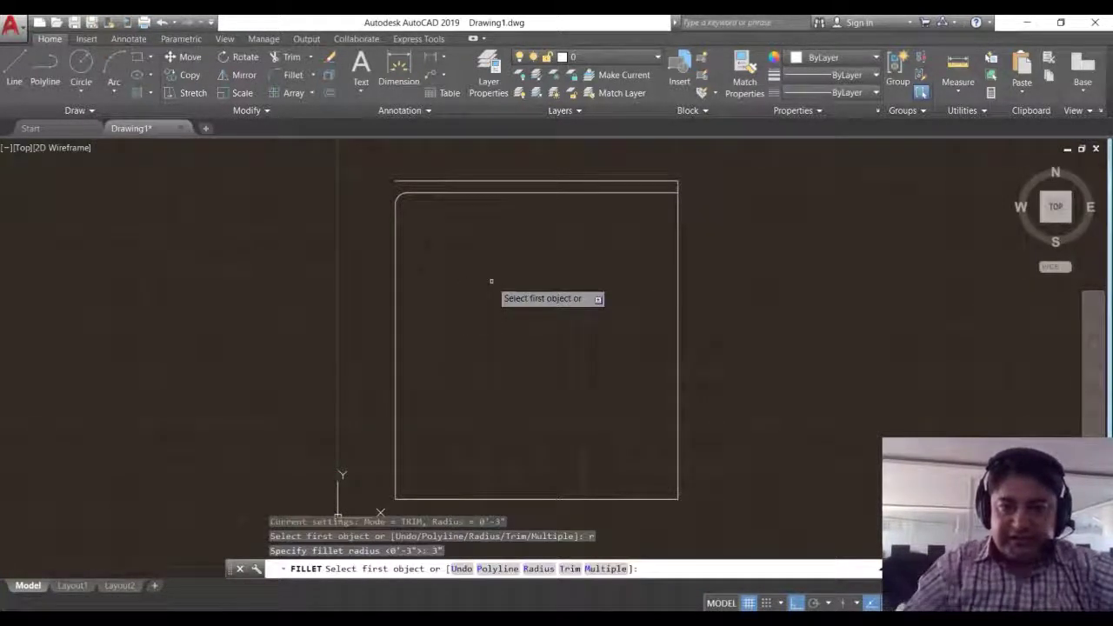
left_click(653, 192)
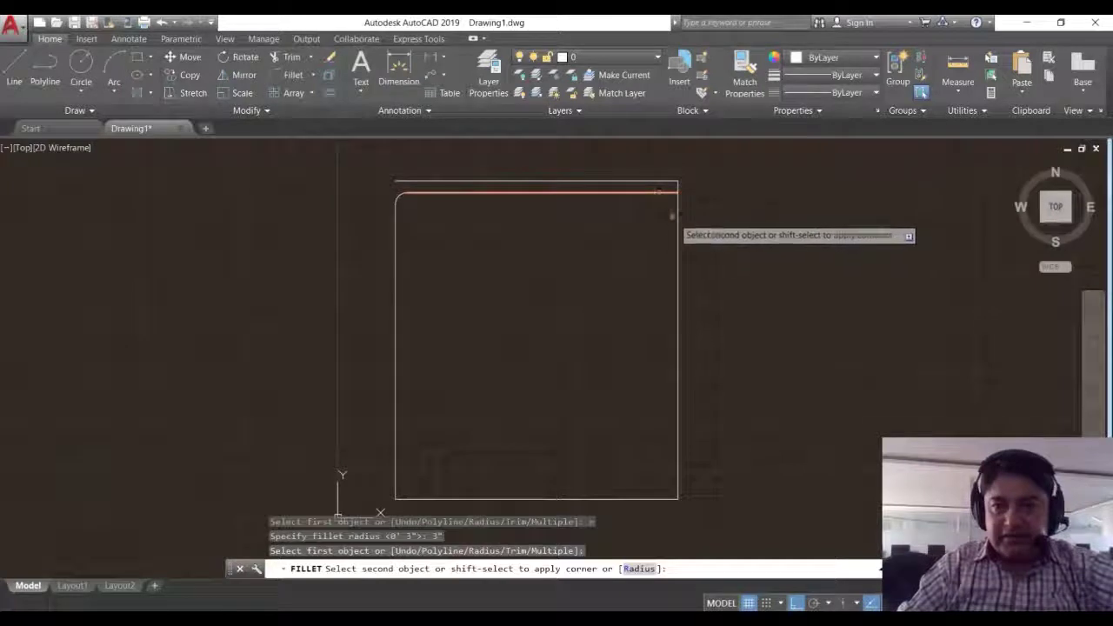
left_click(676, 224)
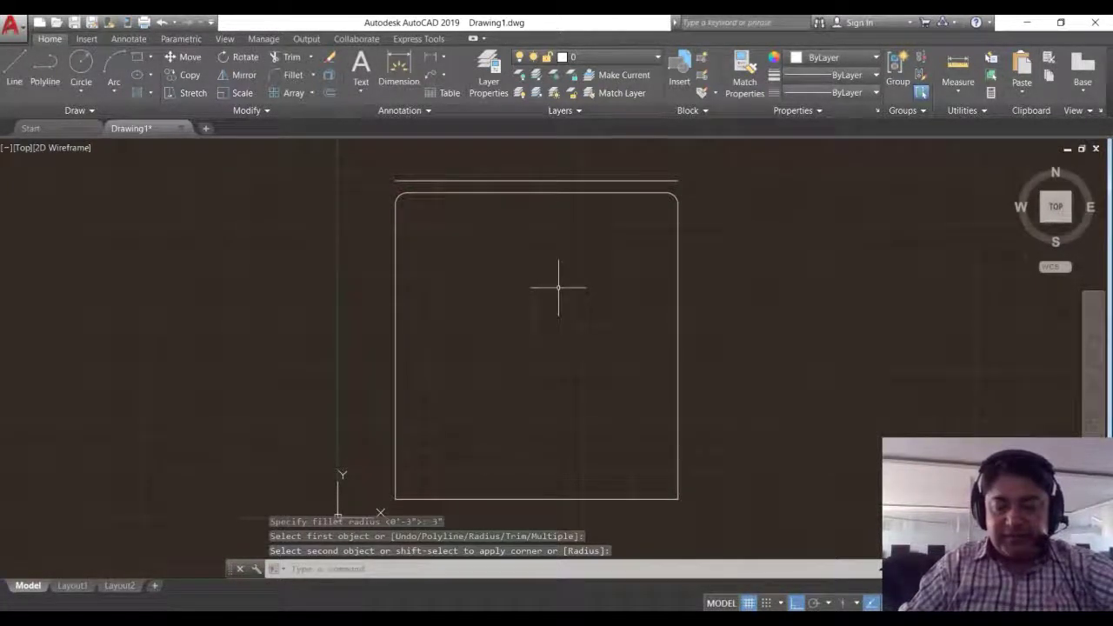
key("Return")
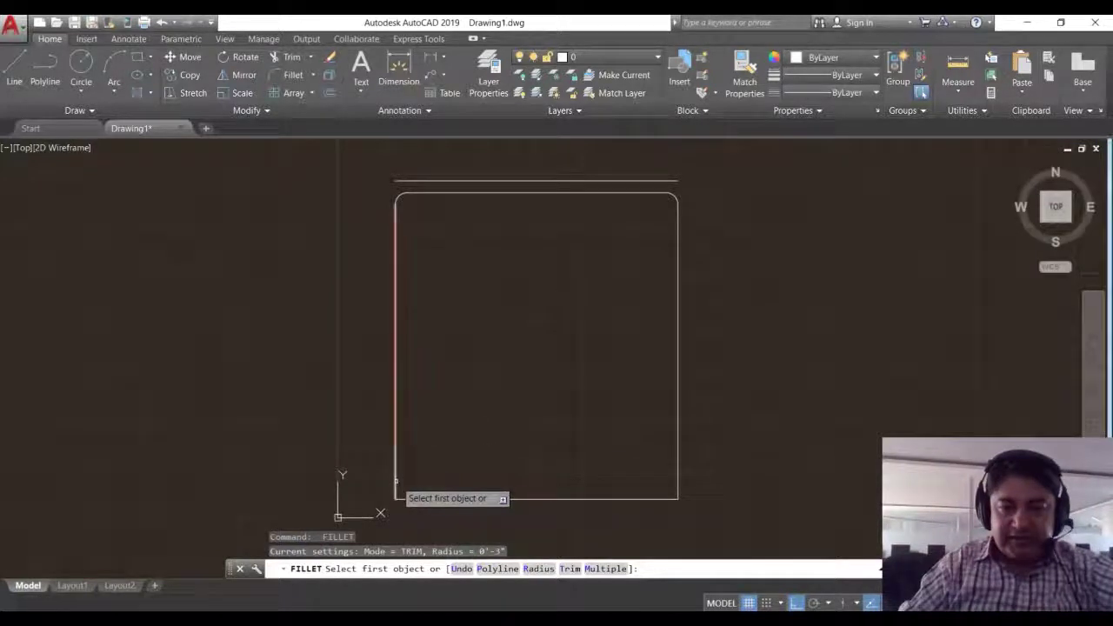
left_click(396, 483)
left_click(417, 500)
key("Return")
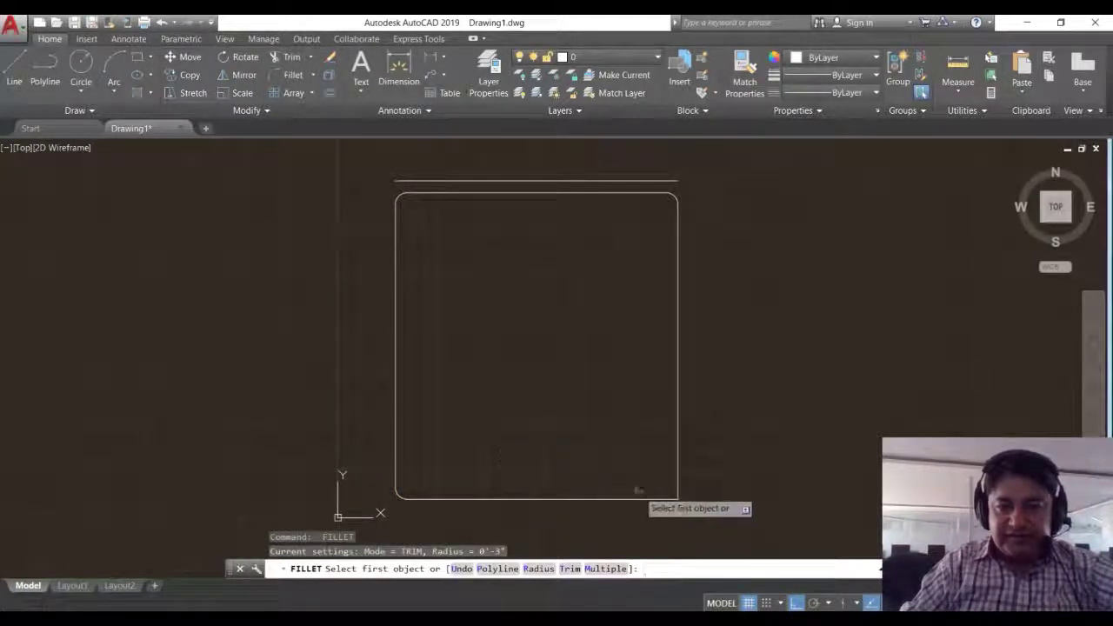
left_click(659, 499)
left_click(678, 484)
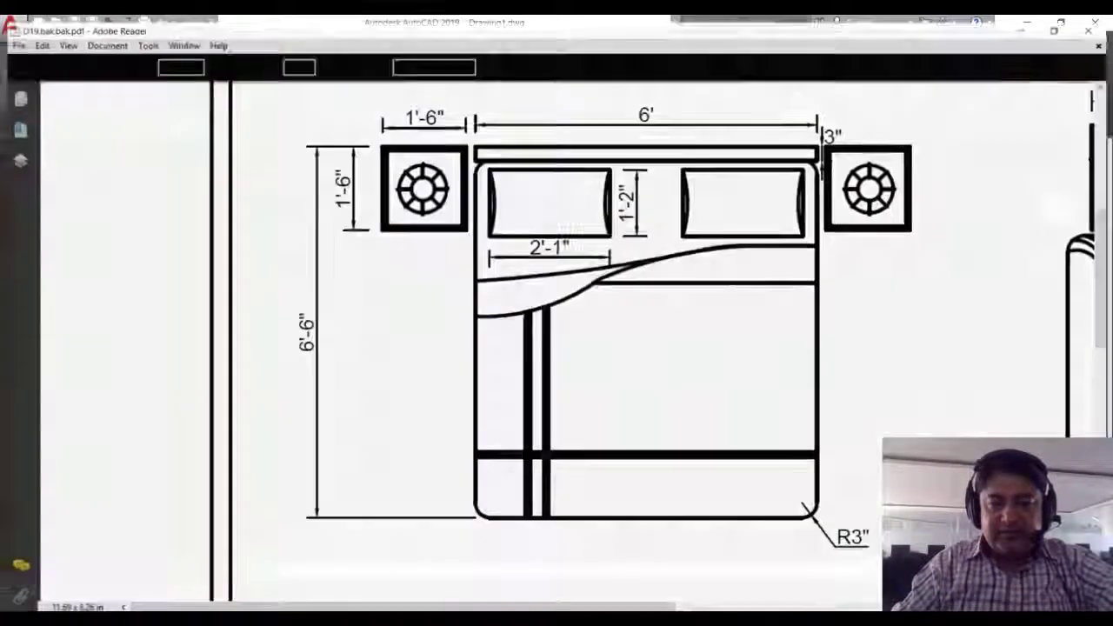
- Check the bed-plan PDF reference, then return to the AutoCAD drawing
key("alt+Tab")
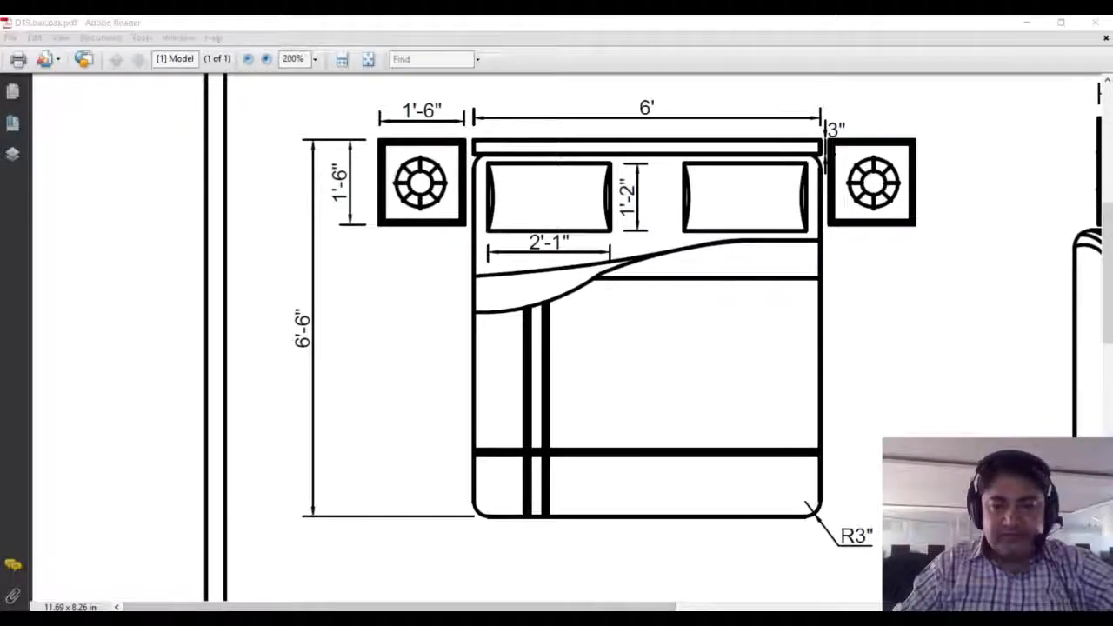
key("alt+Tab")
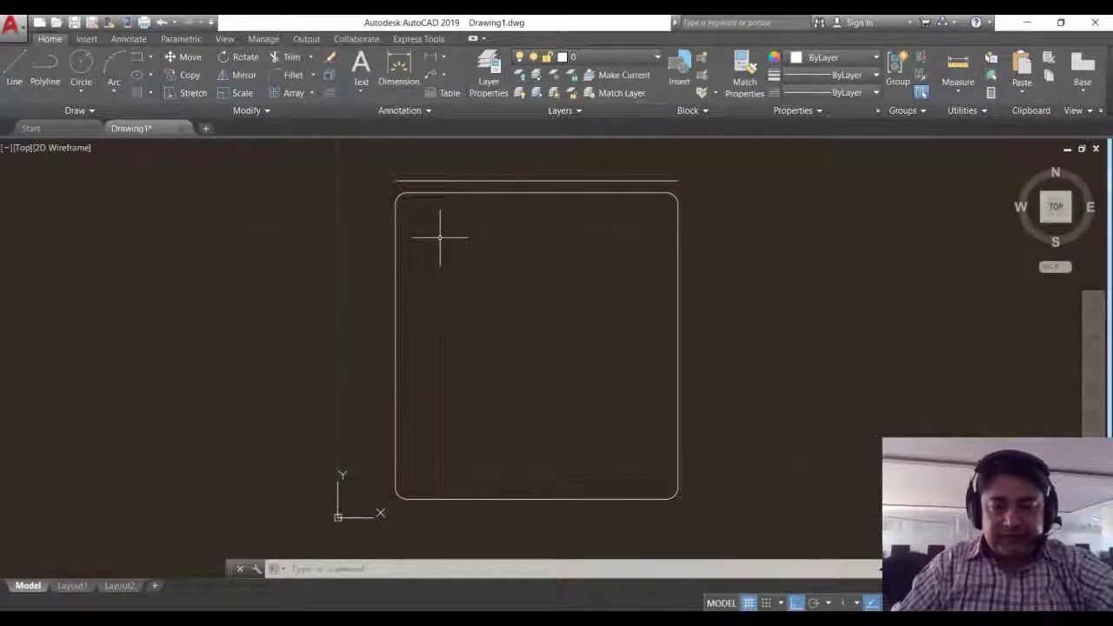
- Select the top horizontal line and grab its end grips, cancelling the stretch
left_click(433, 193)
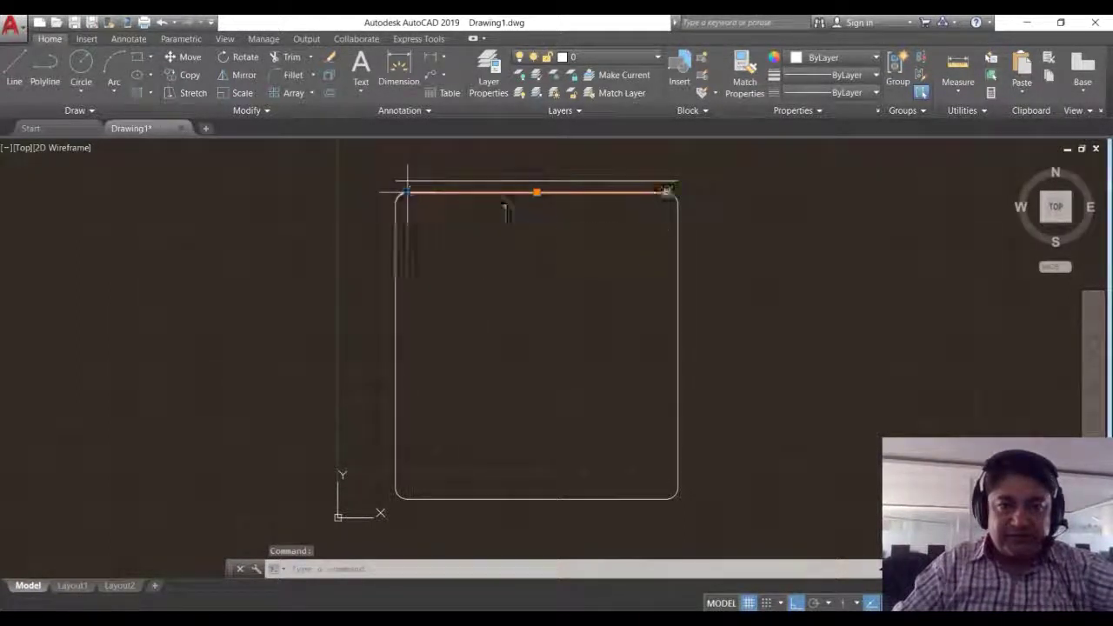
left_click(407, 192)
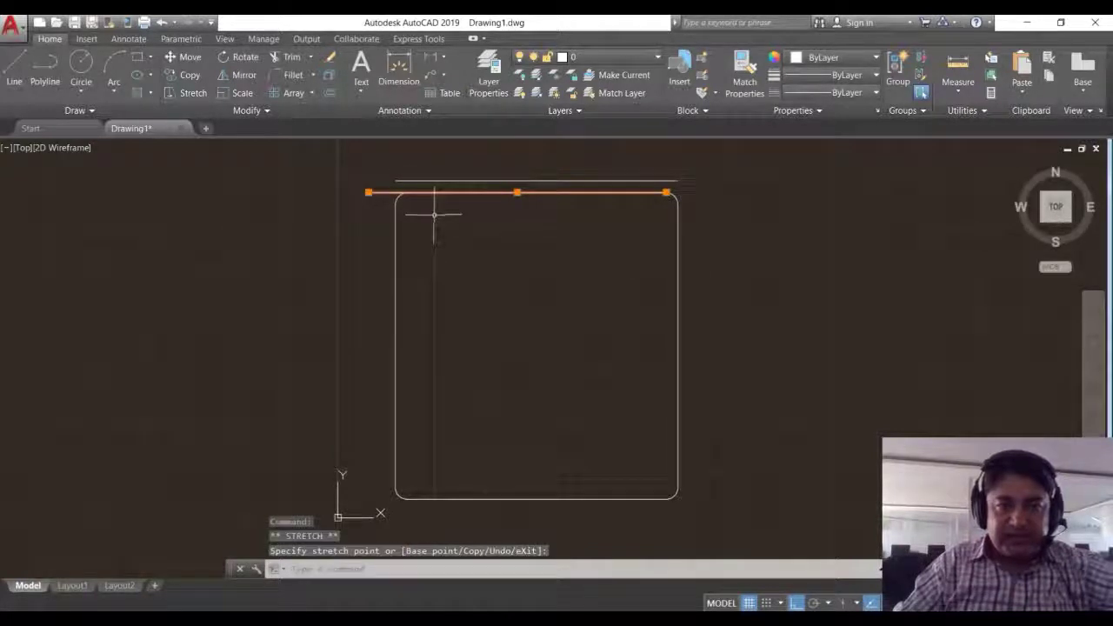
key("Escape")
left_click(661, 191)
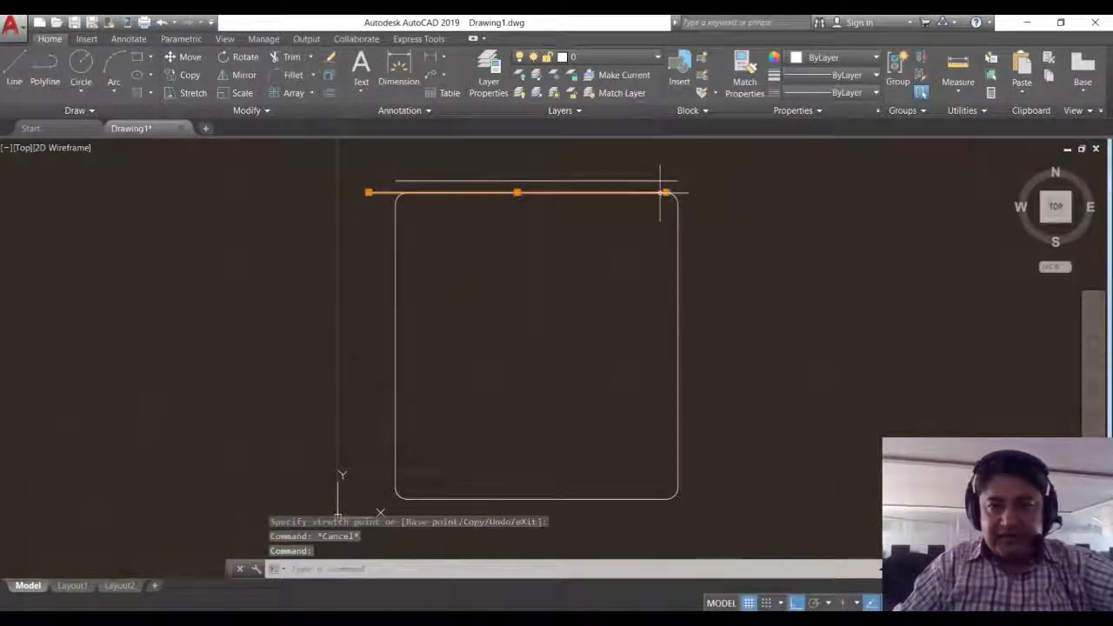
left_click(666, 192)
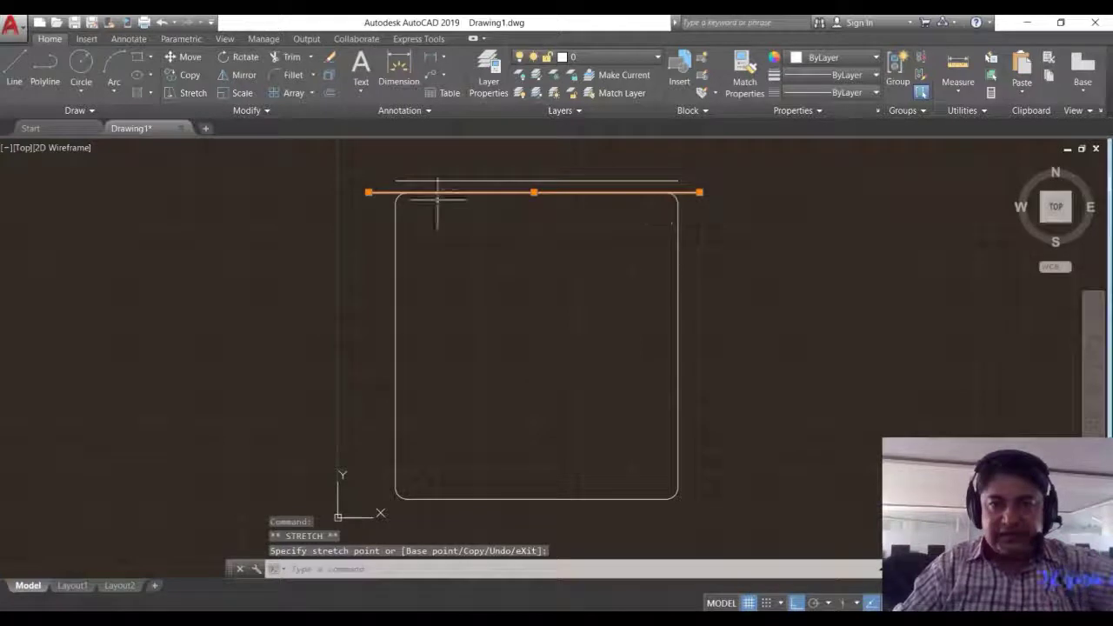
scroll(430, 183, "up", 2)
- Draw a short vertical line joining the headboard line's left end to the bed's top edge
left_click(14, 68)
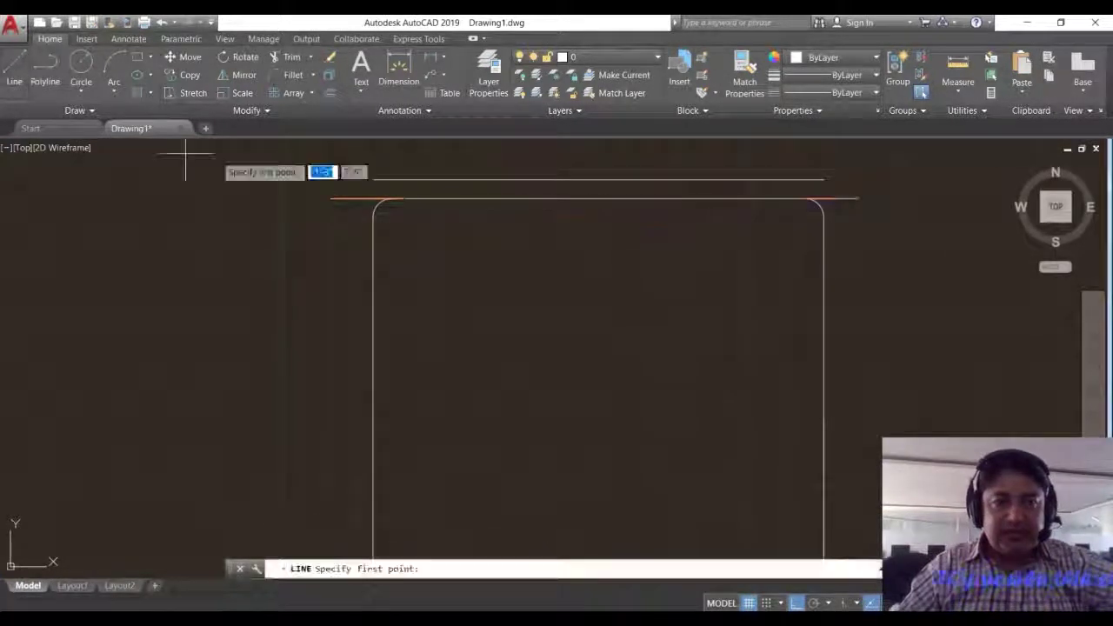
left_click(376, 197)
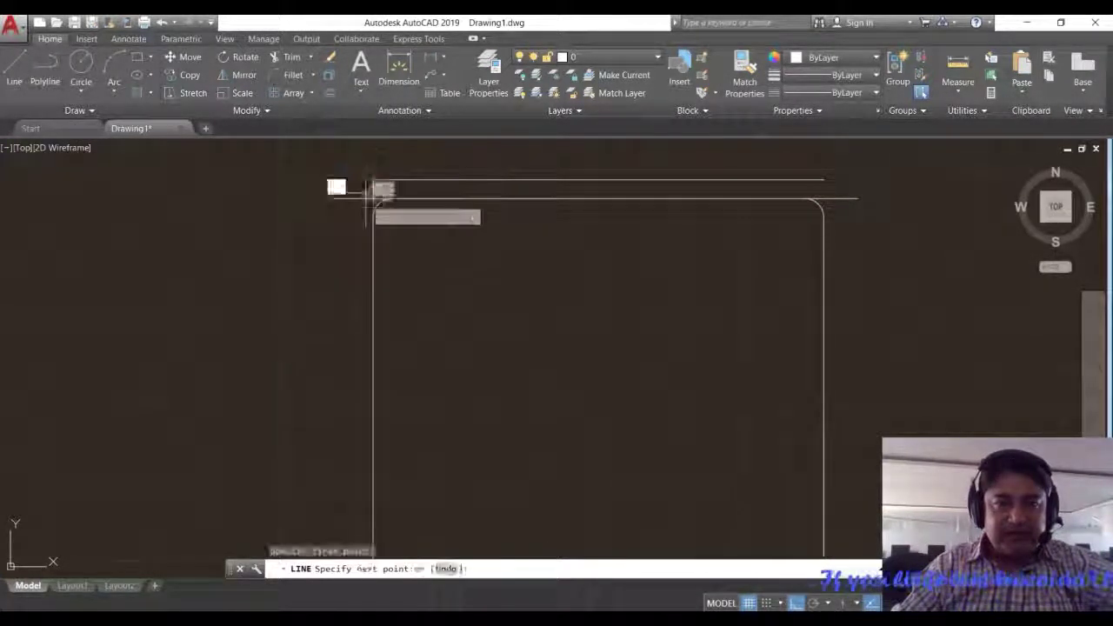
scroll(365, 209, "up", 2)
left_click(379, 214)
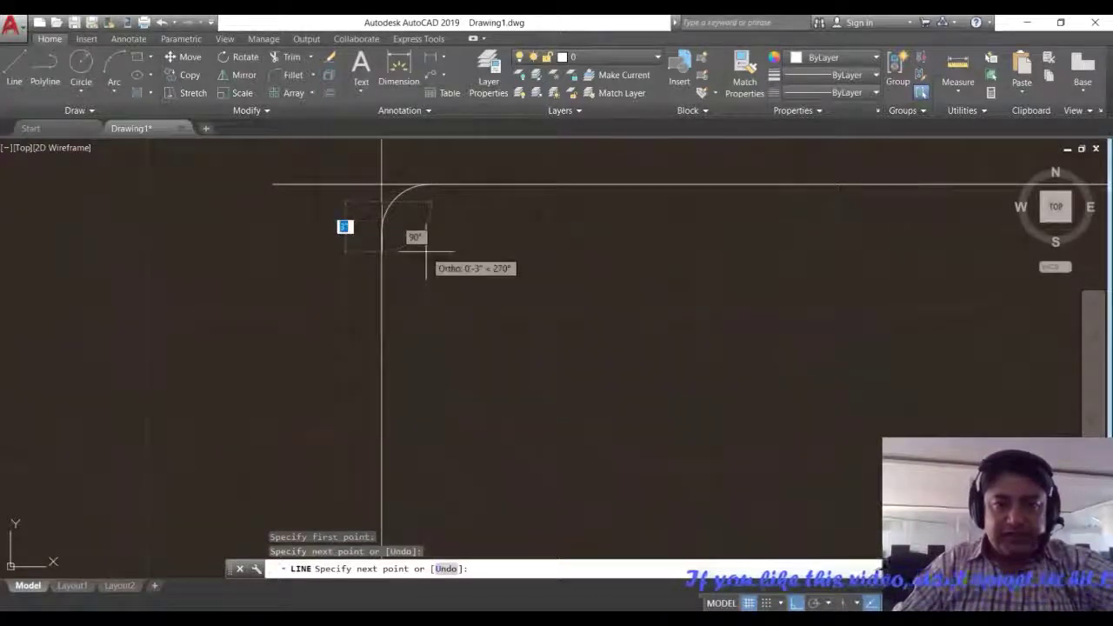
scroll(417, 248, "up", 1)
key("Return")
scroll(435, 256, "down", 2)
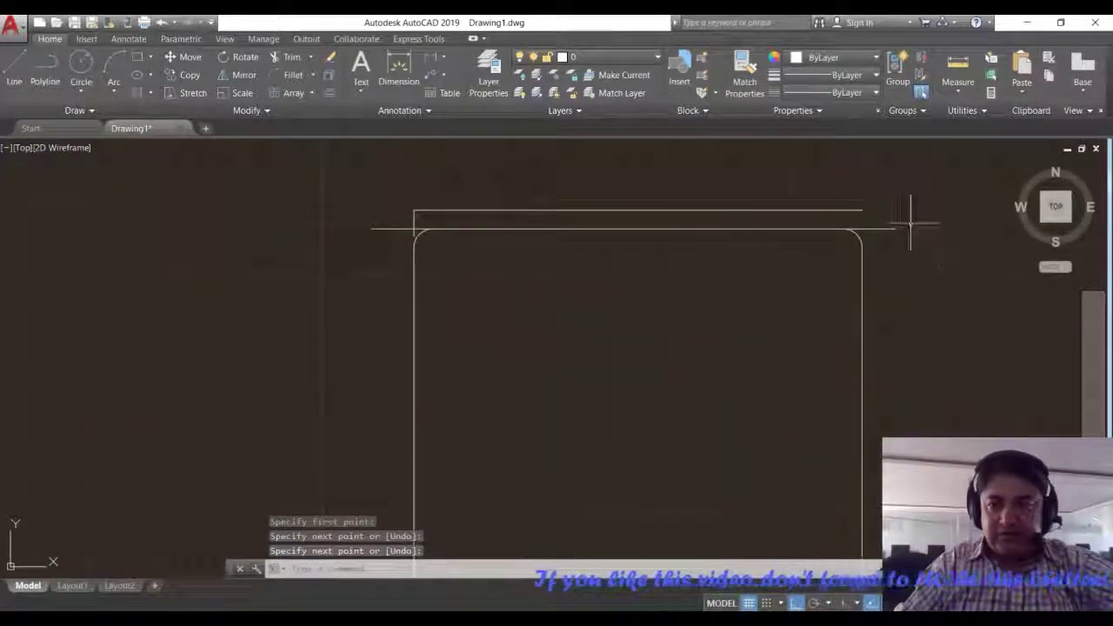
scroll(914, 226, "up", 2)
- Draw the matching short vertical line on the headboard's right side
type("l")
key("Return")
left_click(831, 203)
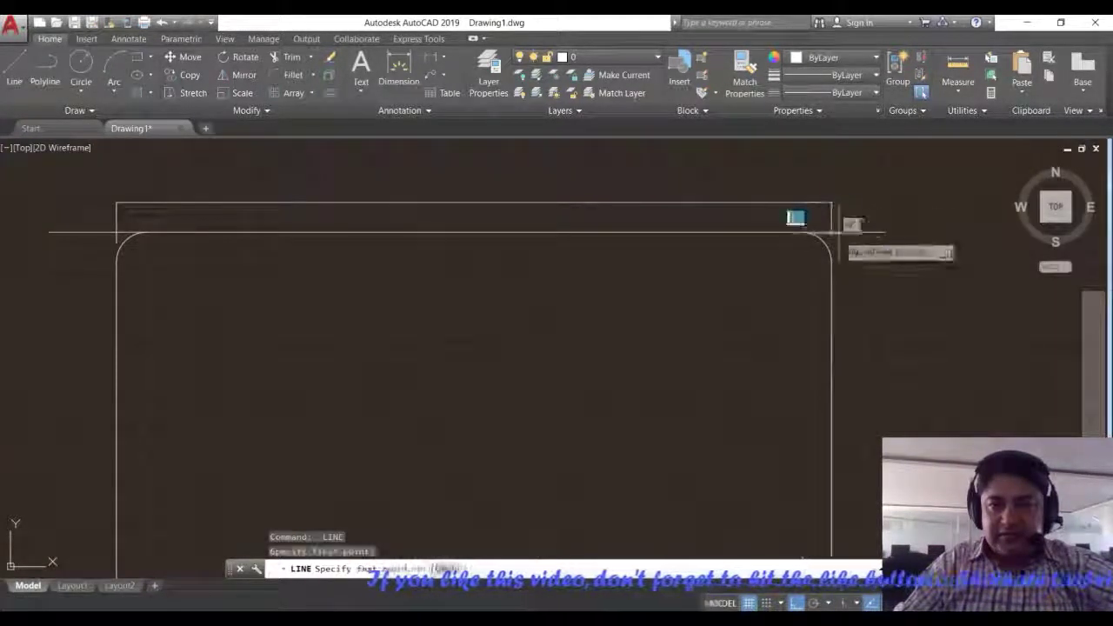
left_click(832, 252)
key("Return")
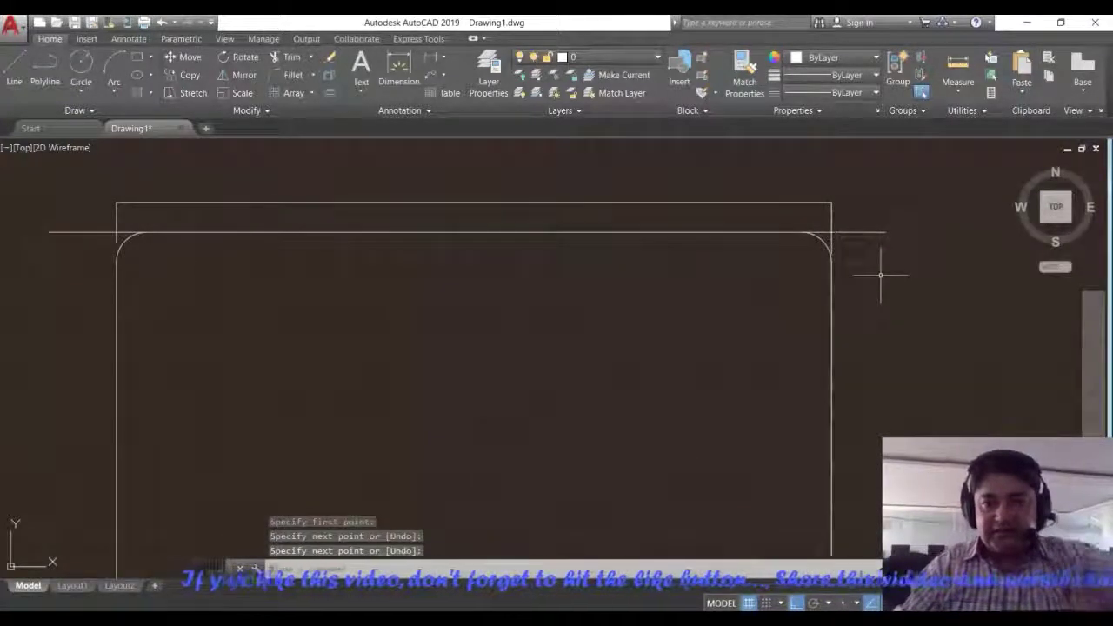
middle_click_drag(880, 275, 898, 265)
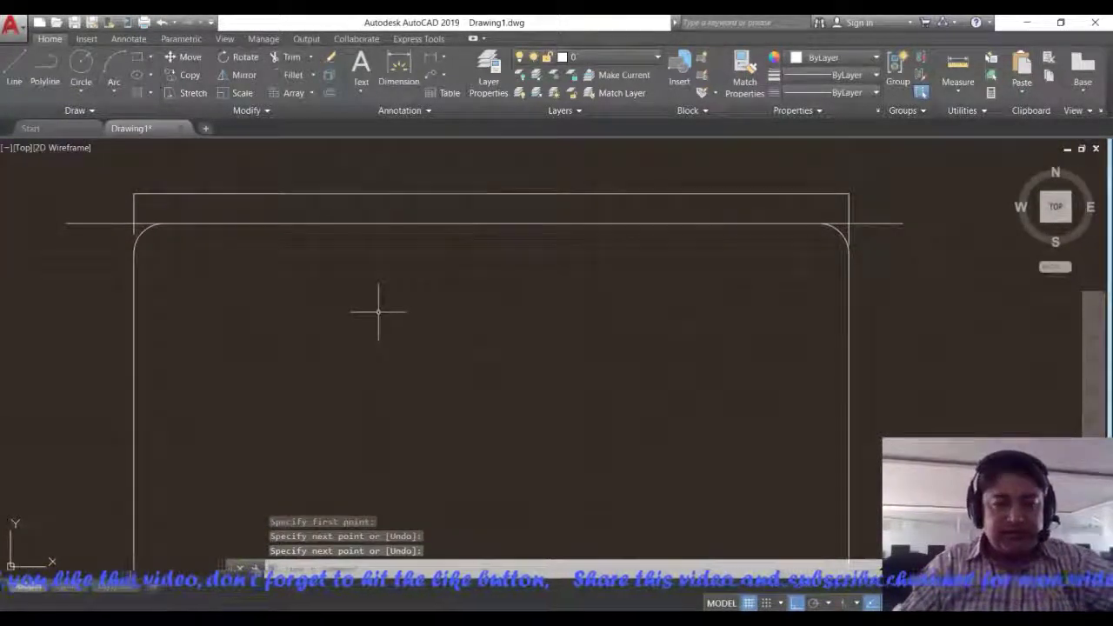
- Trim the horizontal line's left and right overhangs beyond the headboard sides
type("fi")
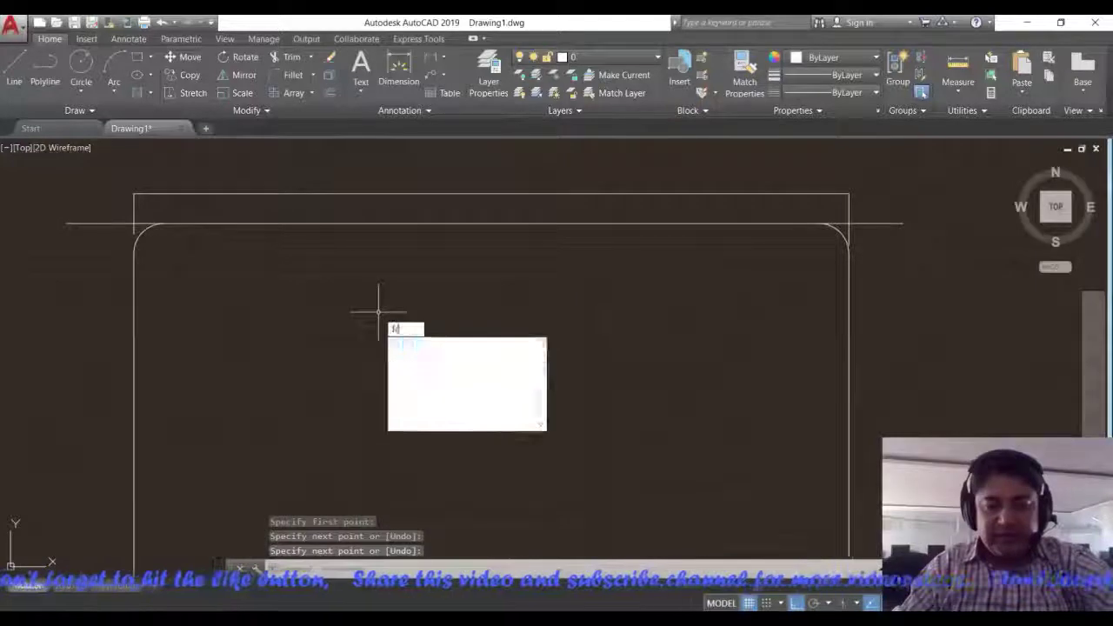
key("Return")
key("Return")
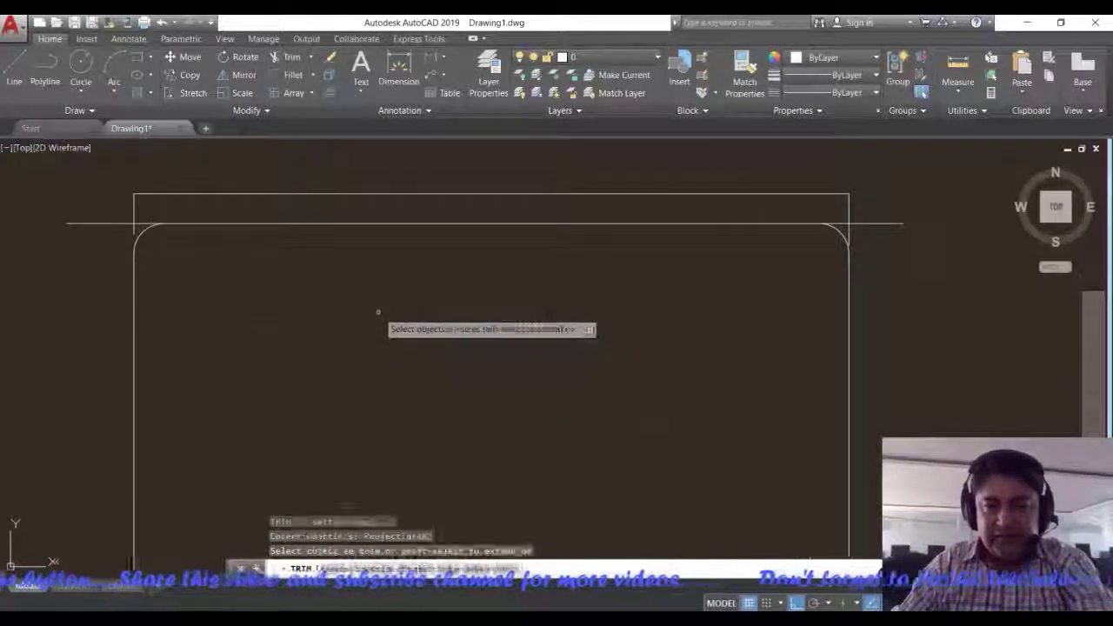
left_click(103, 224)
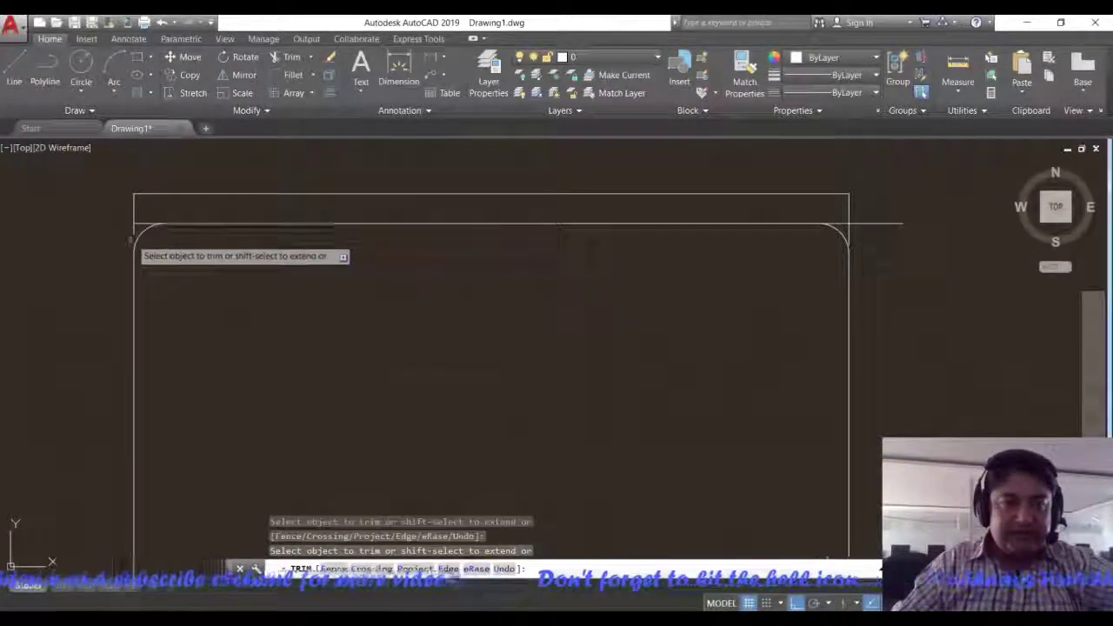
left_click(874, 224)
left_click(922, 201)
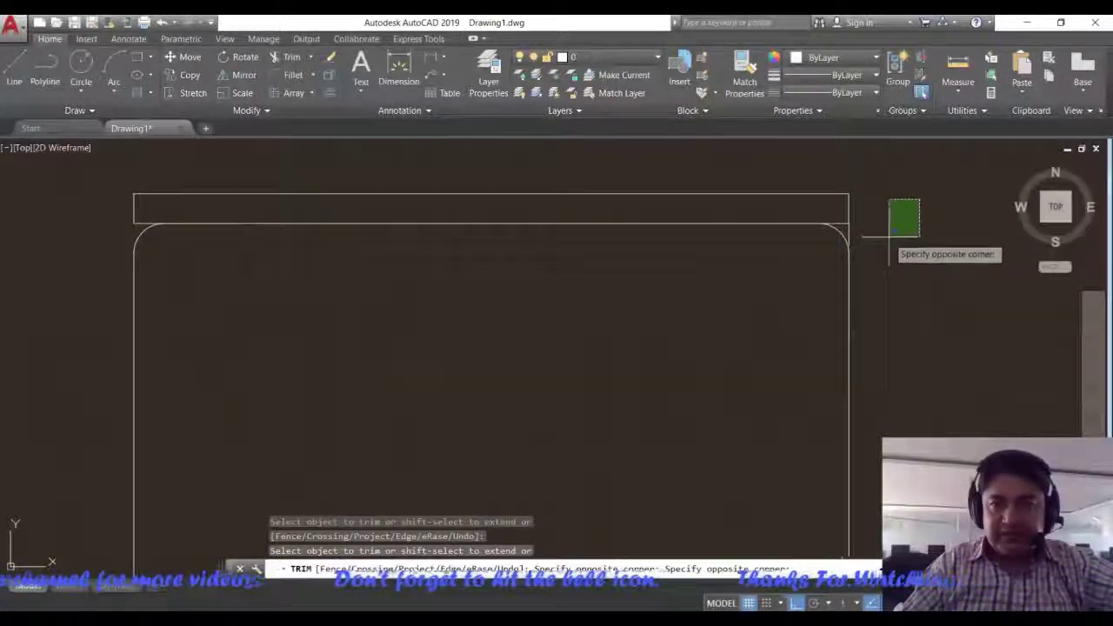
left_click(888, 237)
scroll(851, 233, "down", 2)
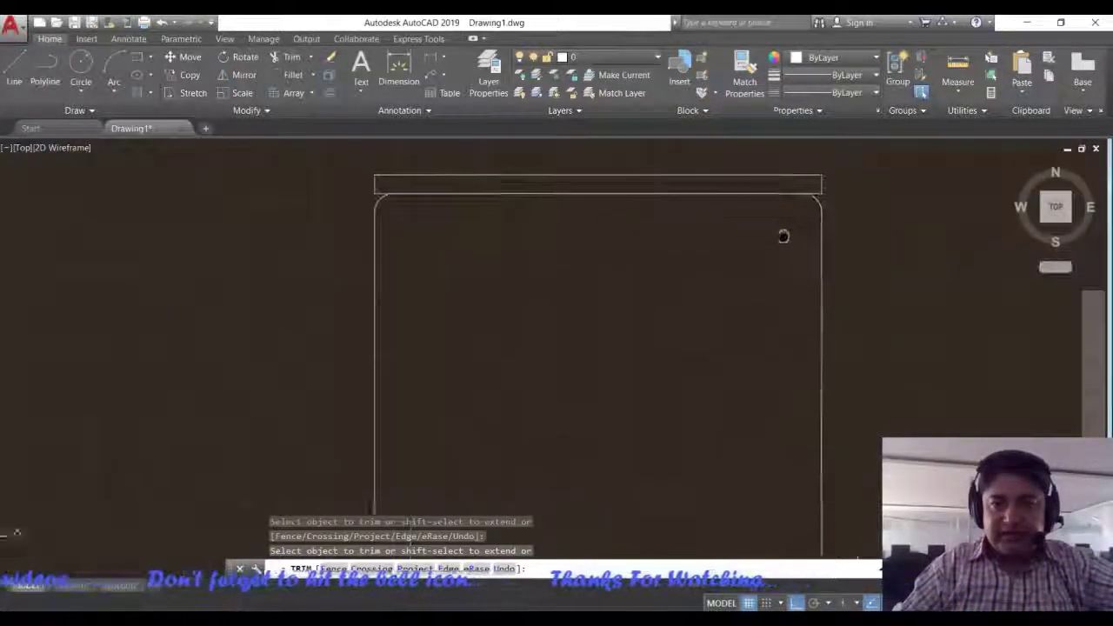
scroll(748, 227, "down", 2)
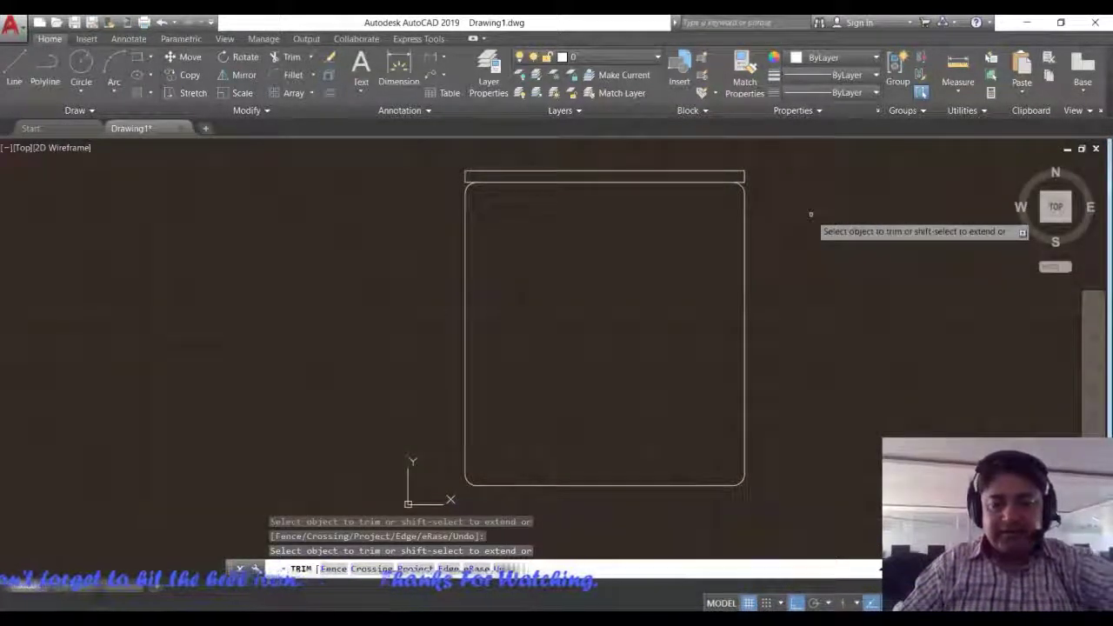
key("Escape")
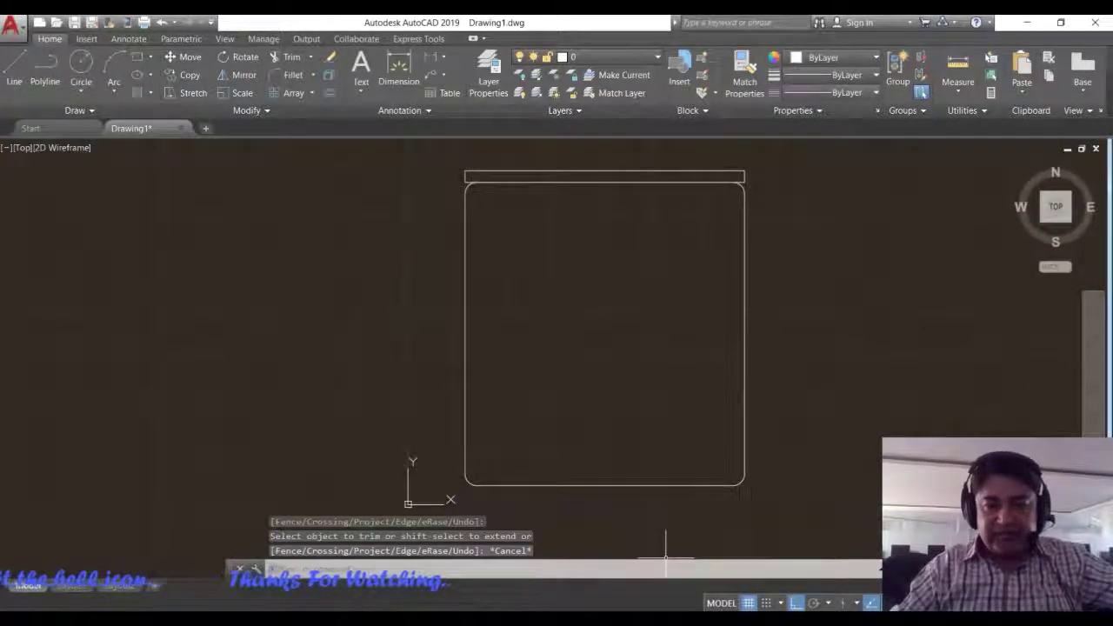
key("alt+Tab")
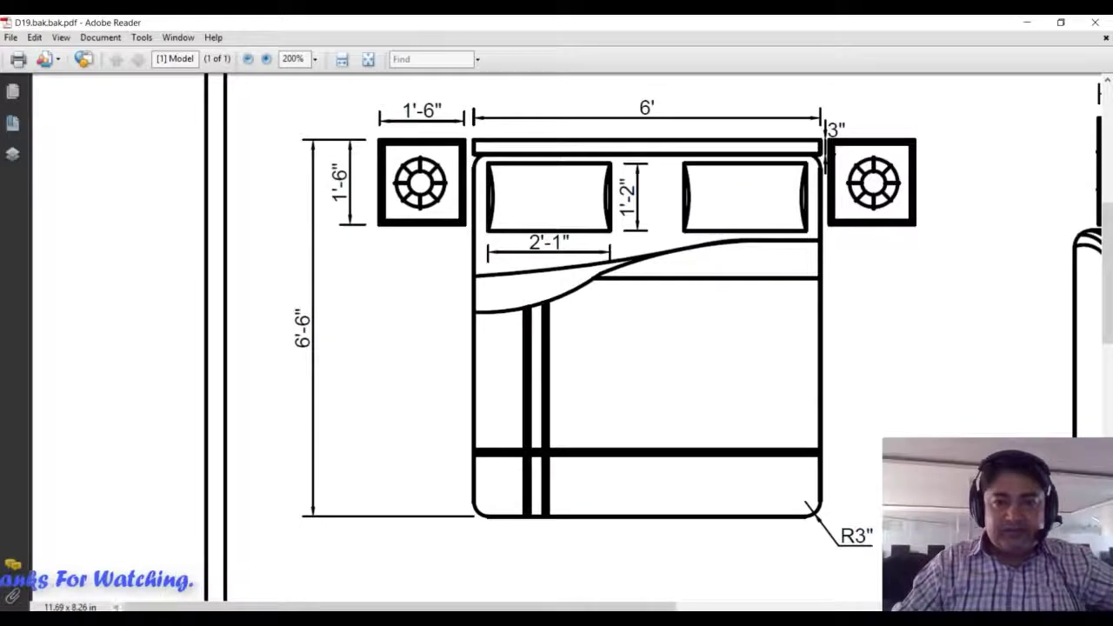
- Check the 2'-1" by 1'-2" pillow size in the reference PDF, ending back in AutoCAD
key("alt+Tab")
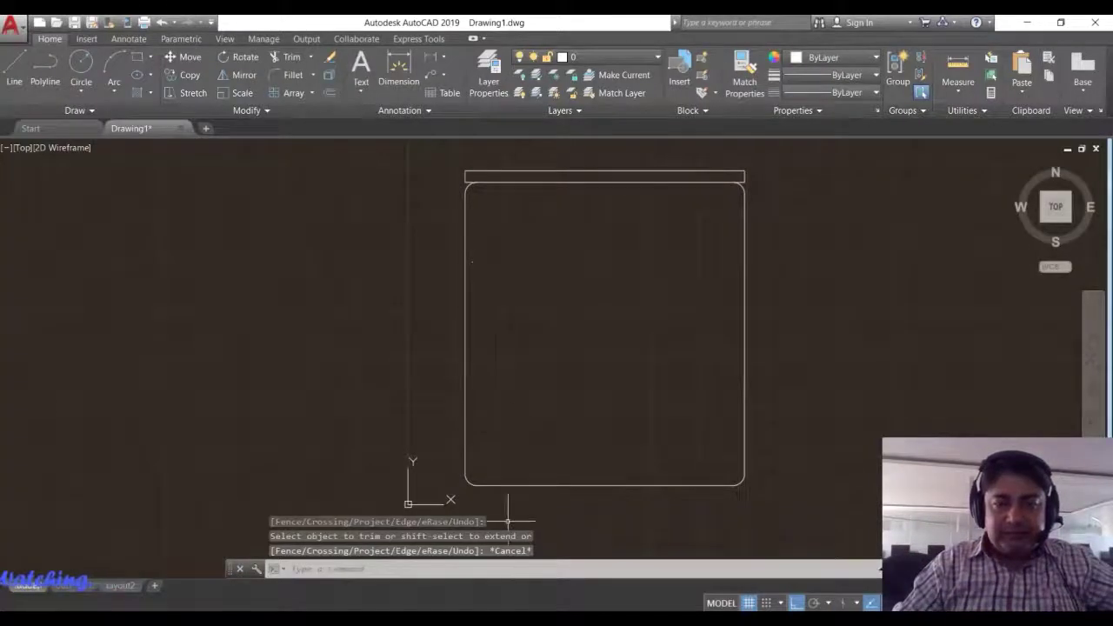
key("alt+Tab")
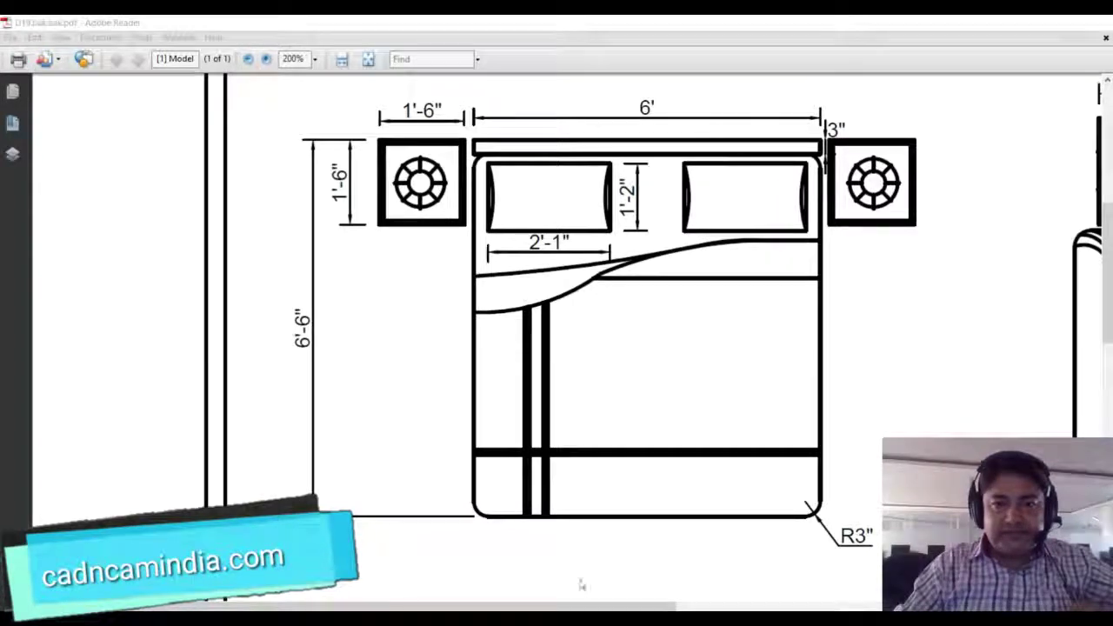
key("alt+Tab")
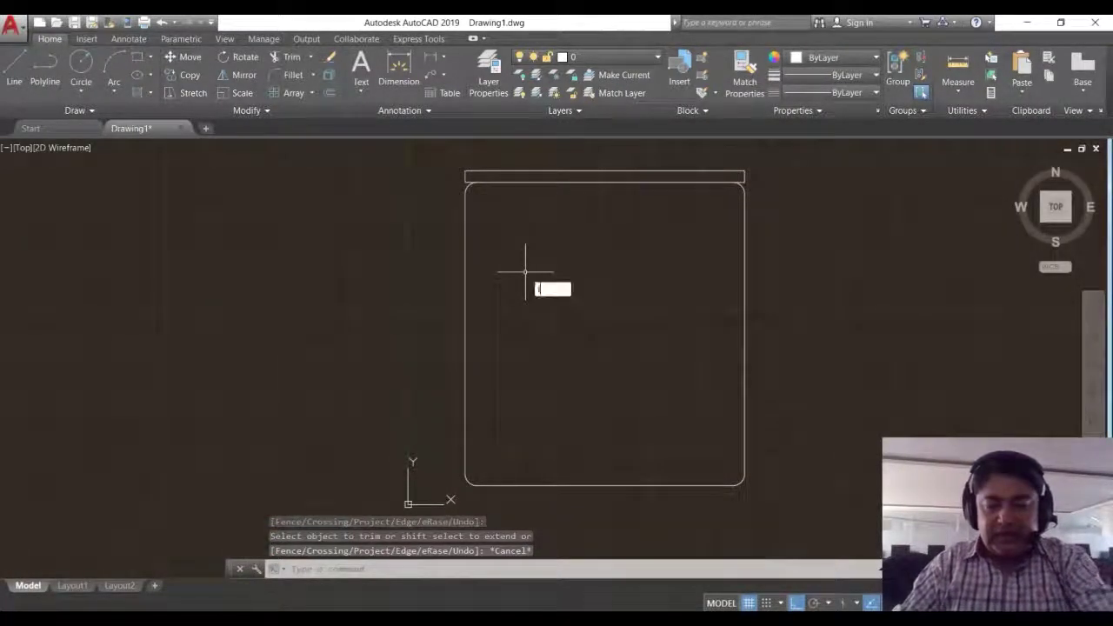
- Draw a closed 2'1" by 1'2" pillow rectangle with LINE inside the bed, left of centre
key("Return")
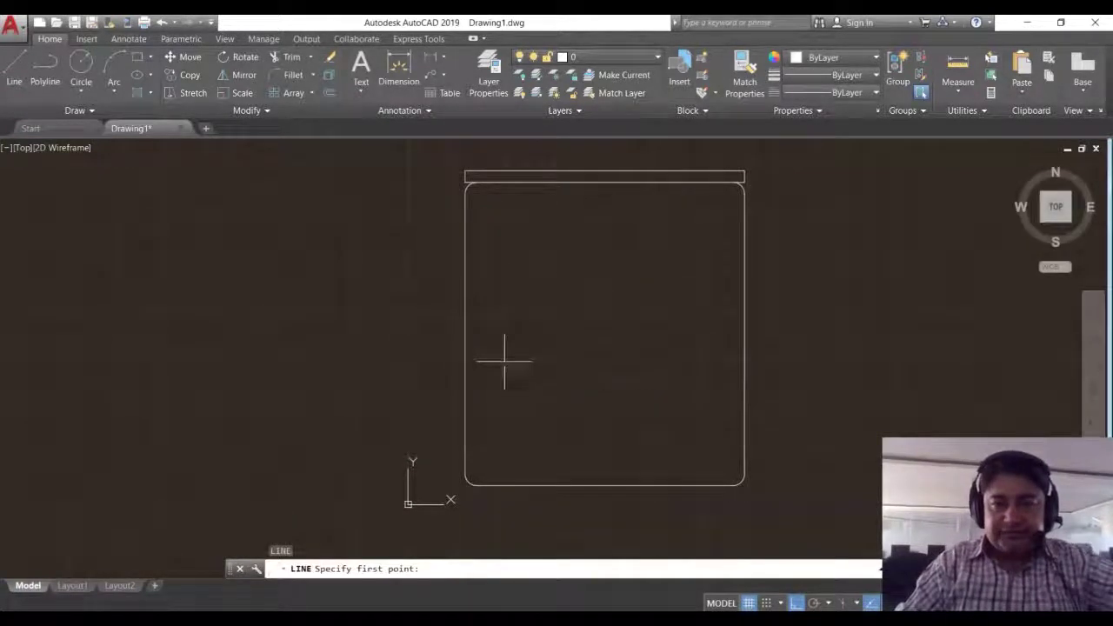
left_click(505, 361)
type("2'1\"")
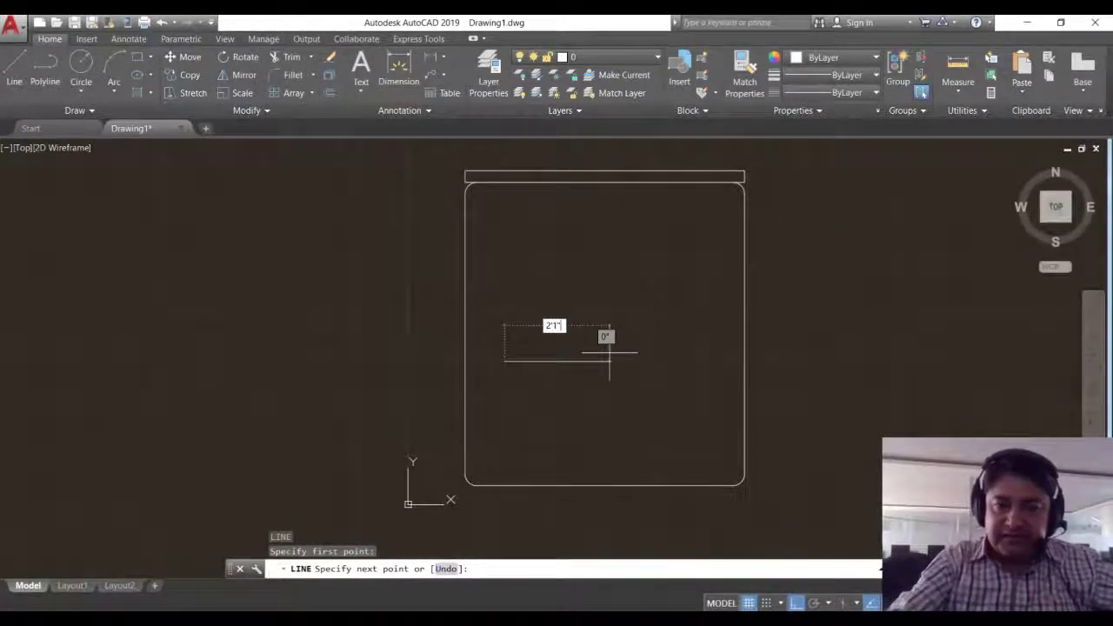
key("Return")
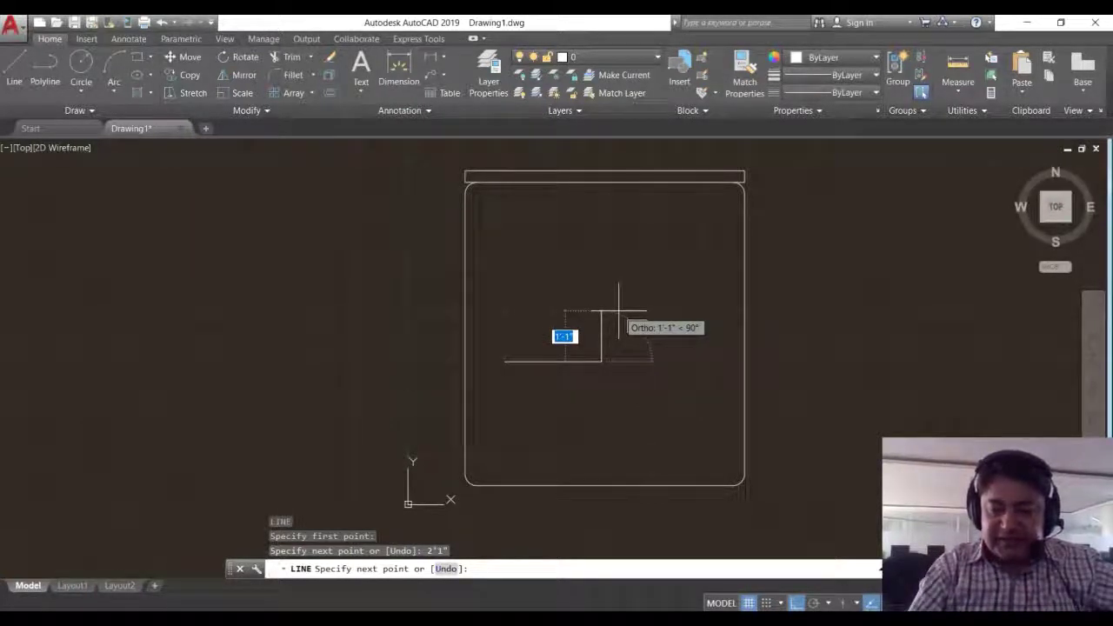
type("1")
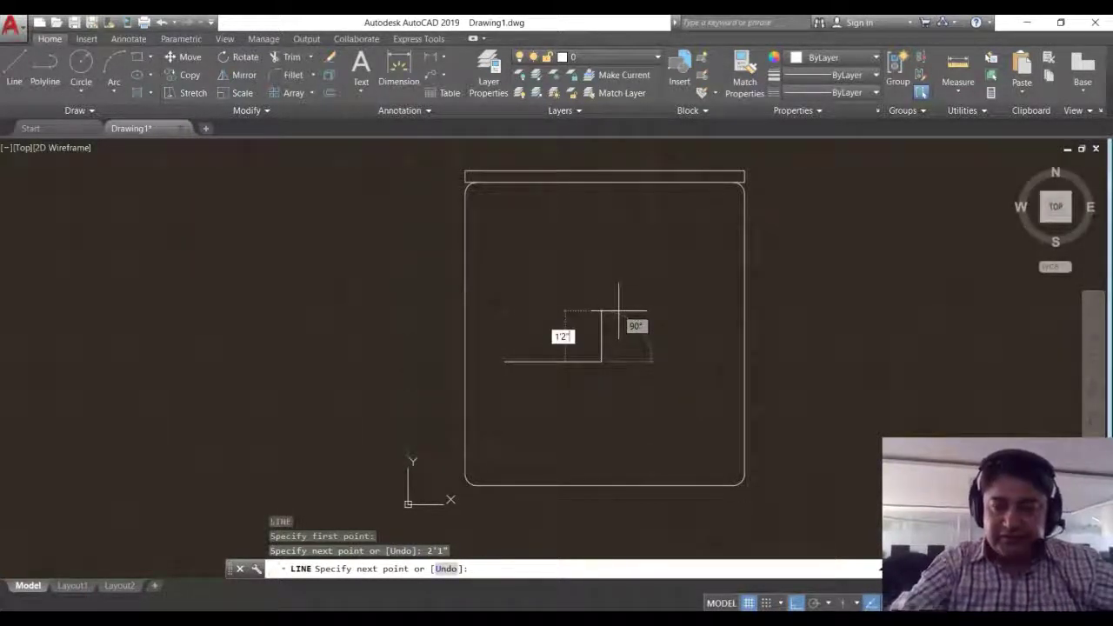
key("Return")
type("2")
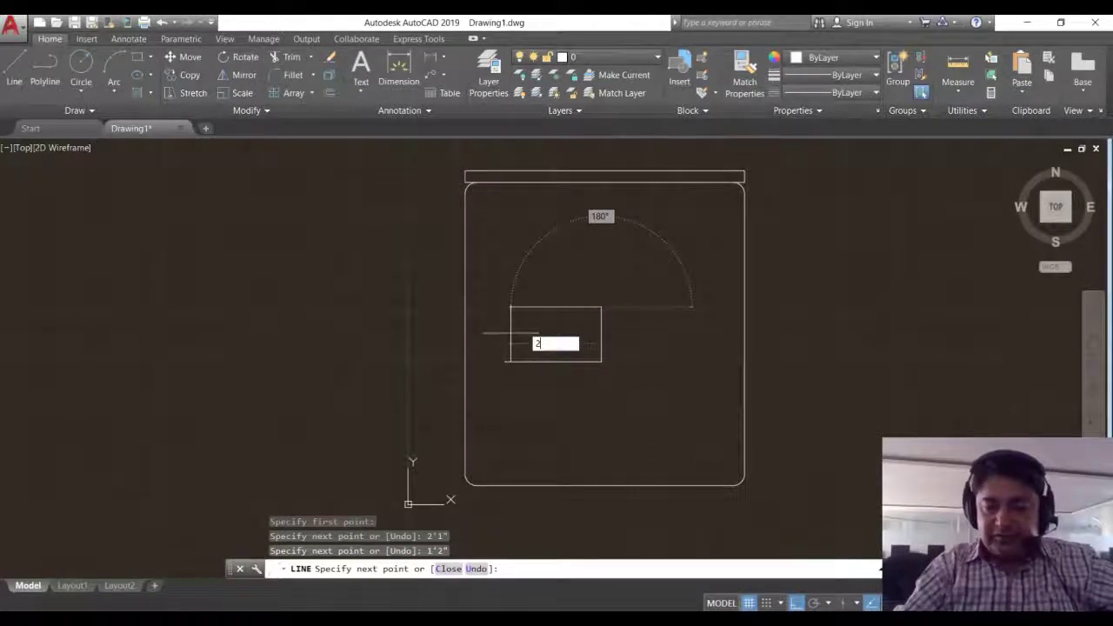
key("Return")
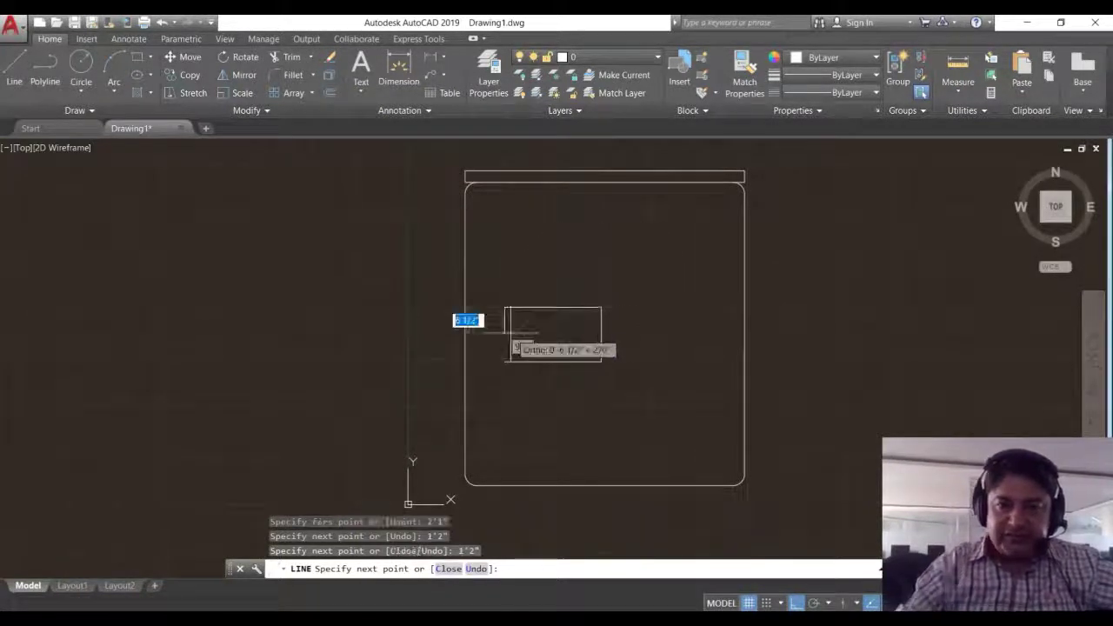
key("Return")
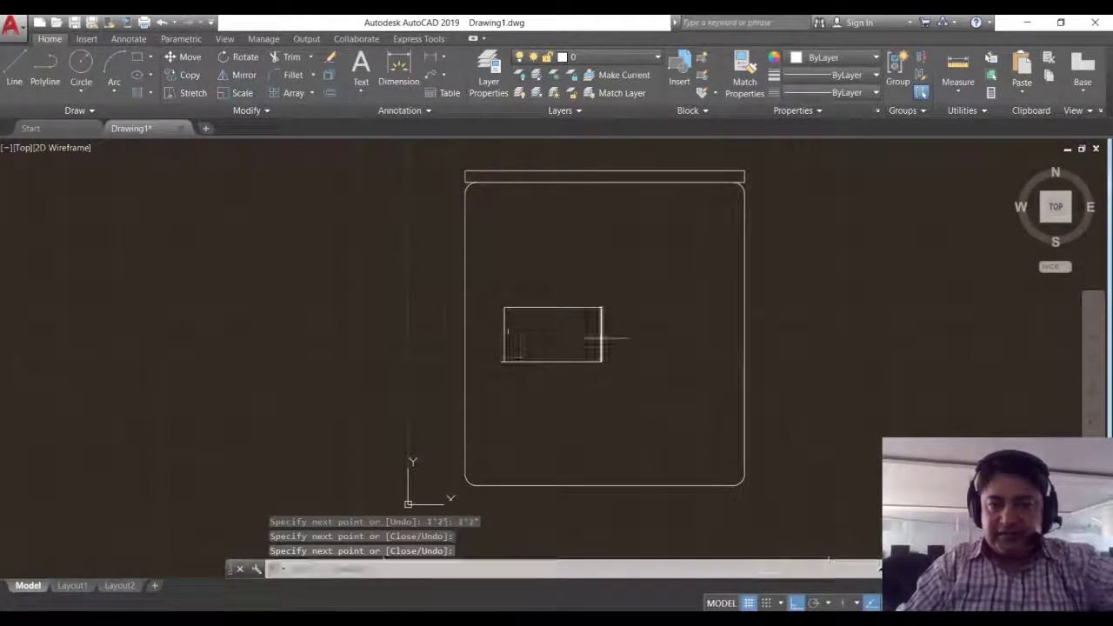
scroll(602, 339, "up", 2)
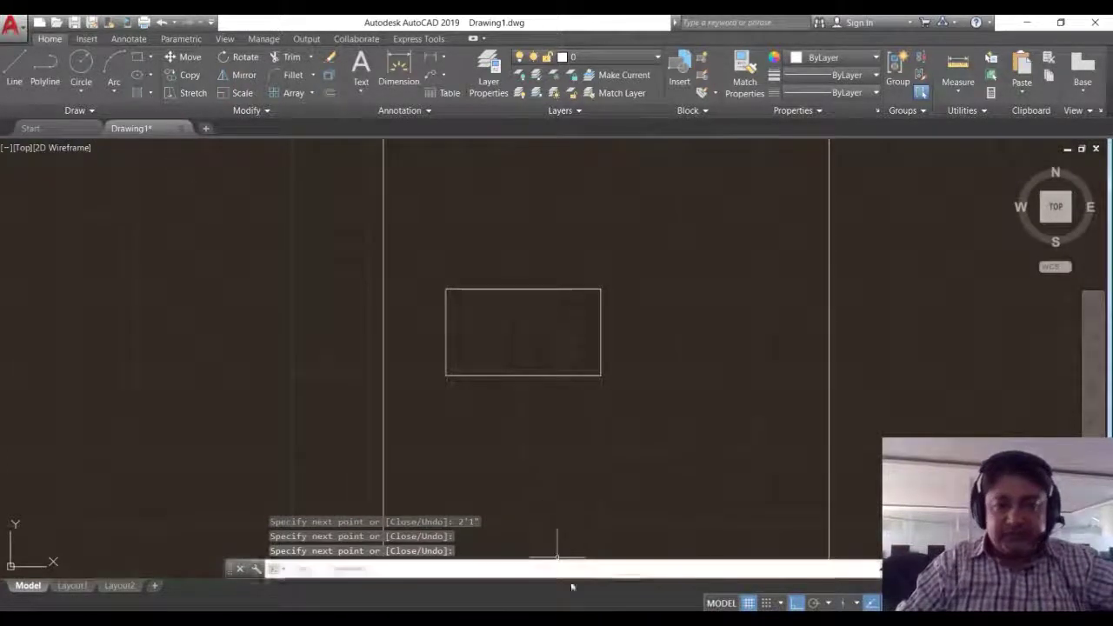
key("alt+Tab")
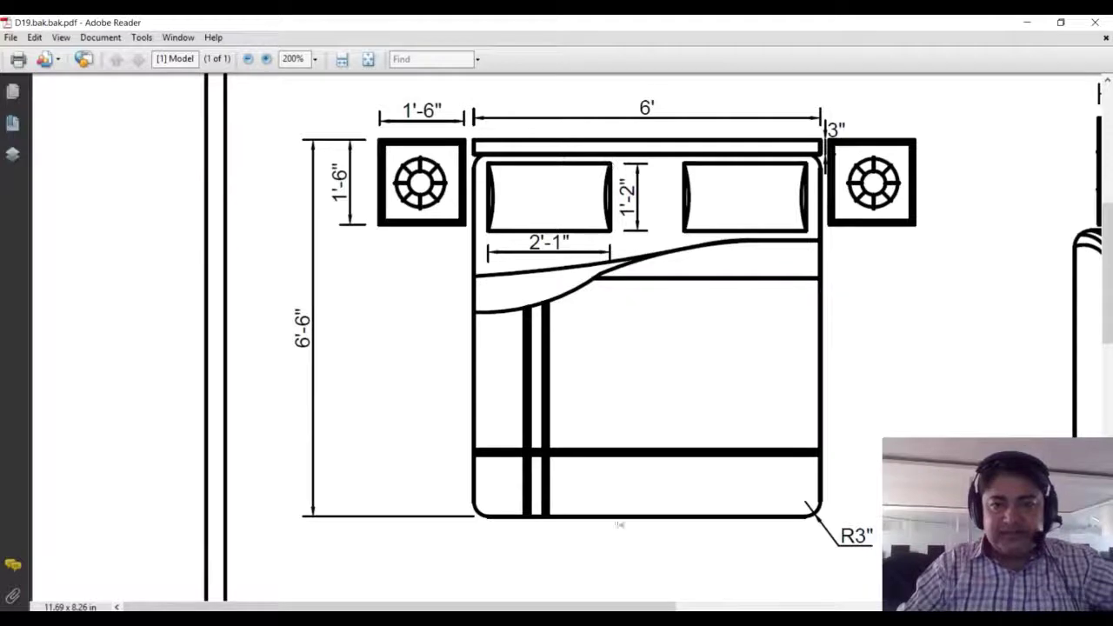
- Return from the reference PDF to the AutoCAD drawing showing the pillow rectangle
key("alt+Tab")
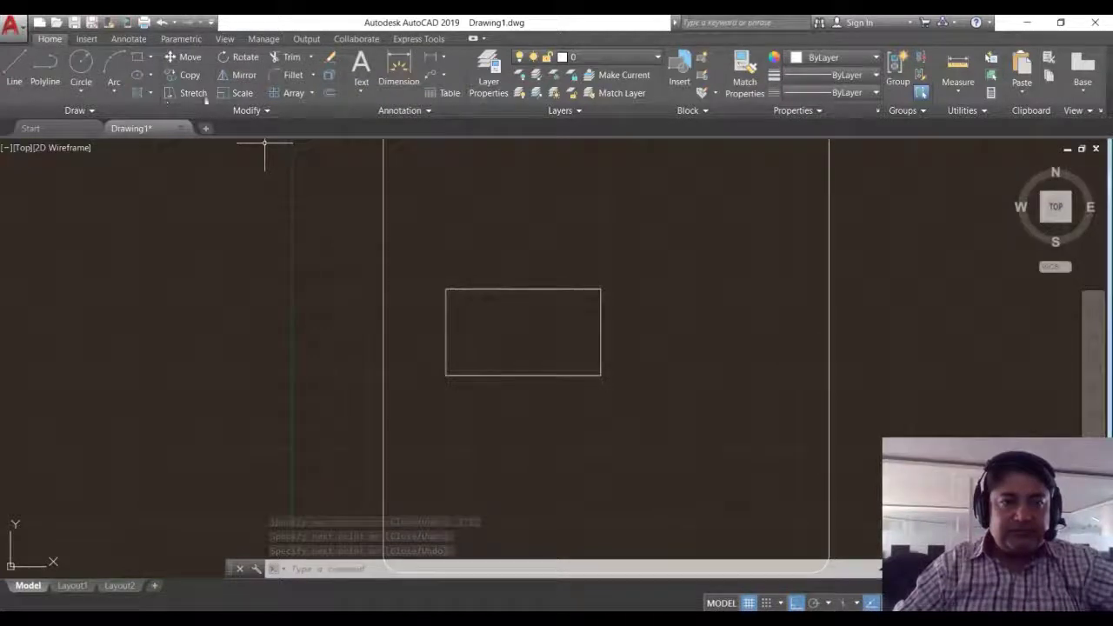
- Draw a Start-End-Radius arc of radius 2' across the rectangle's right short side
left_click(121, 94)
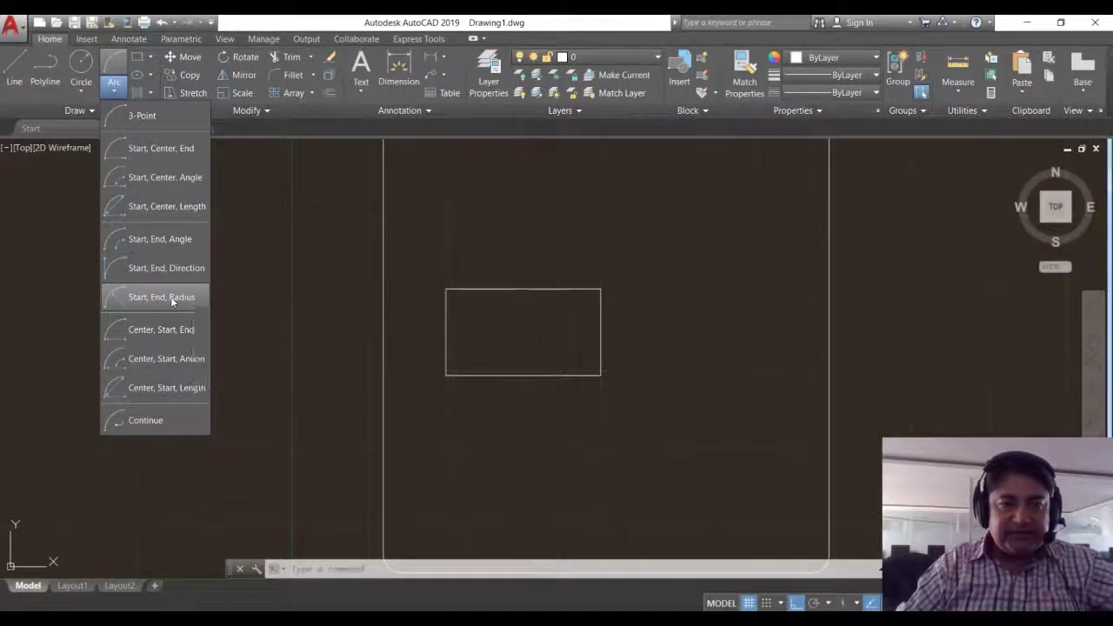
left_click(183, 298)
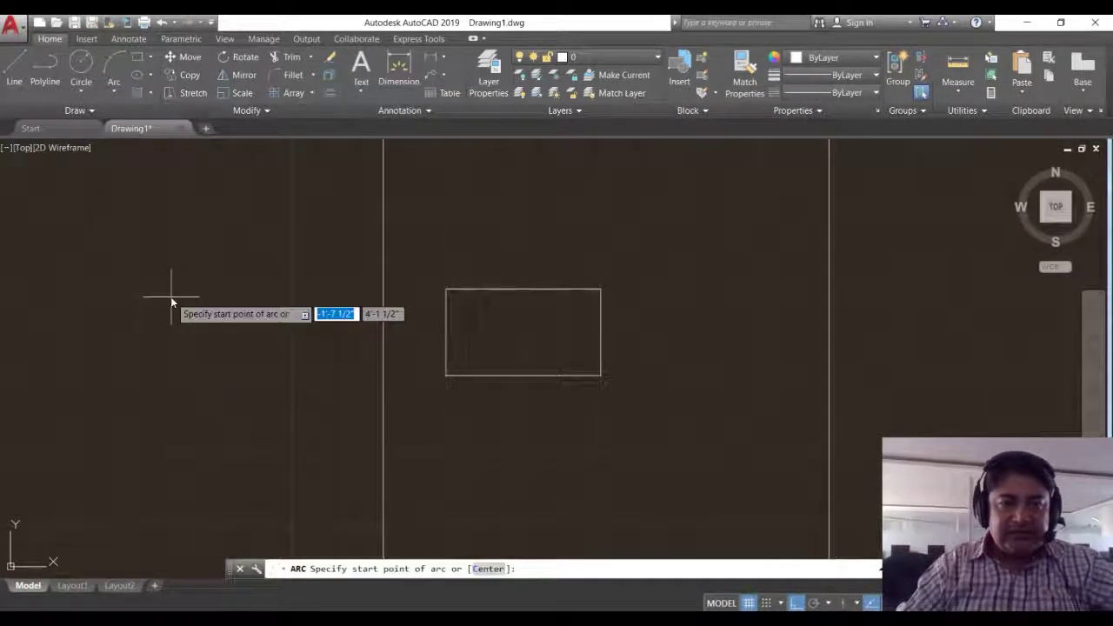
left_click(601, 376)
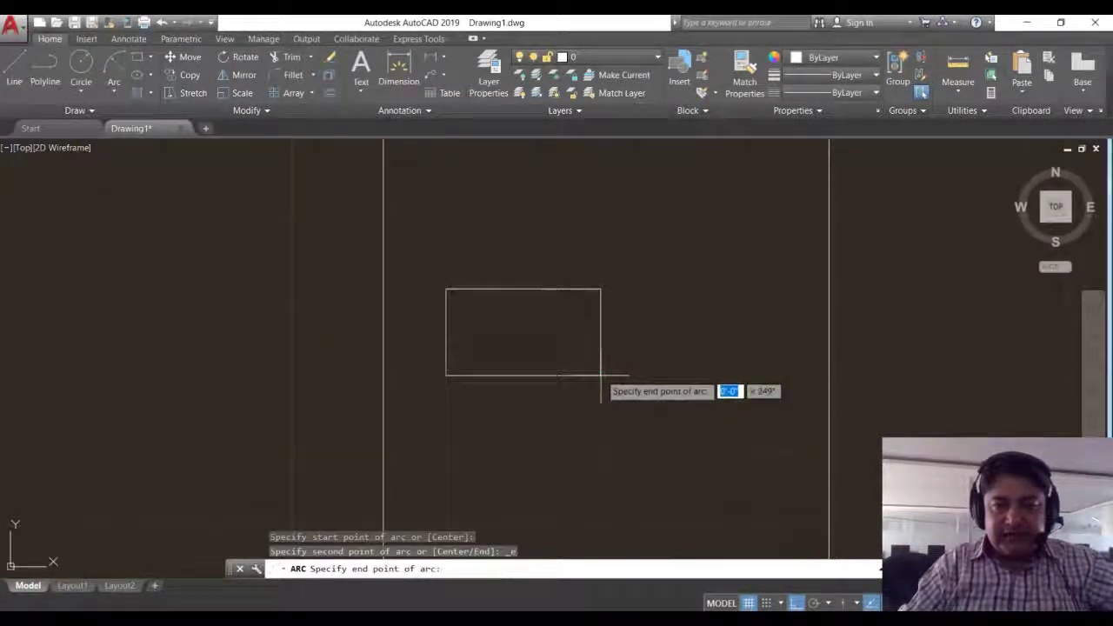
left_click(600, 288)
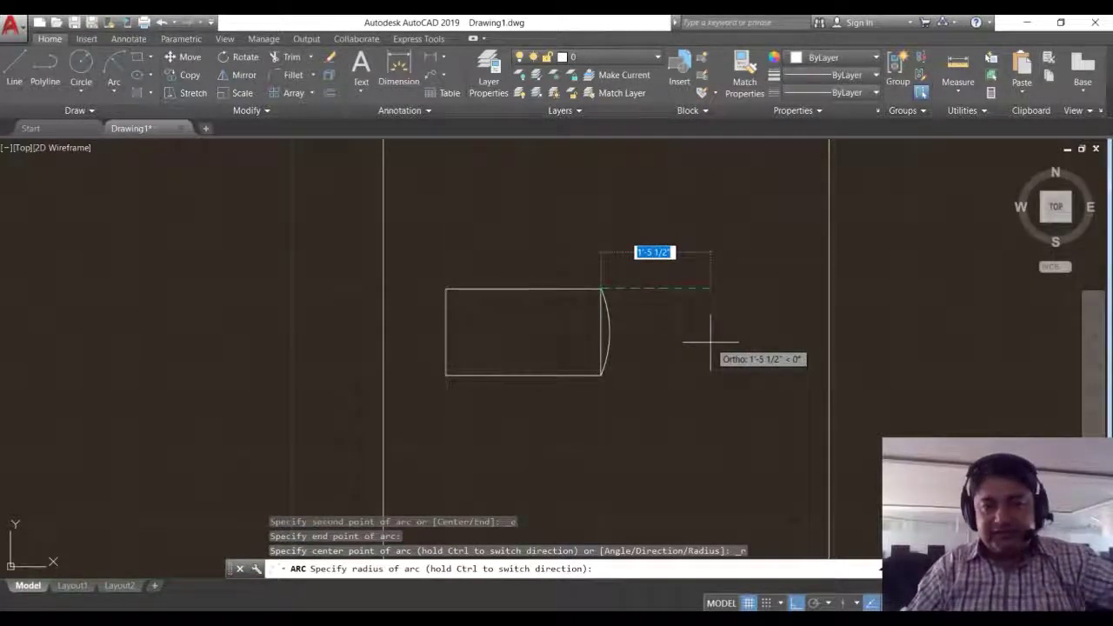
key("Escape")
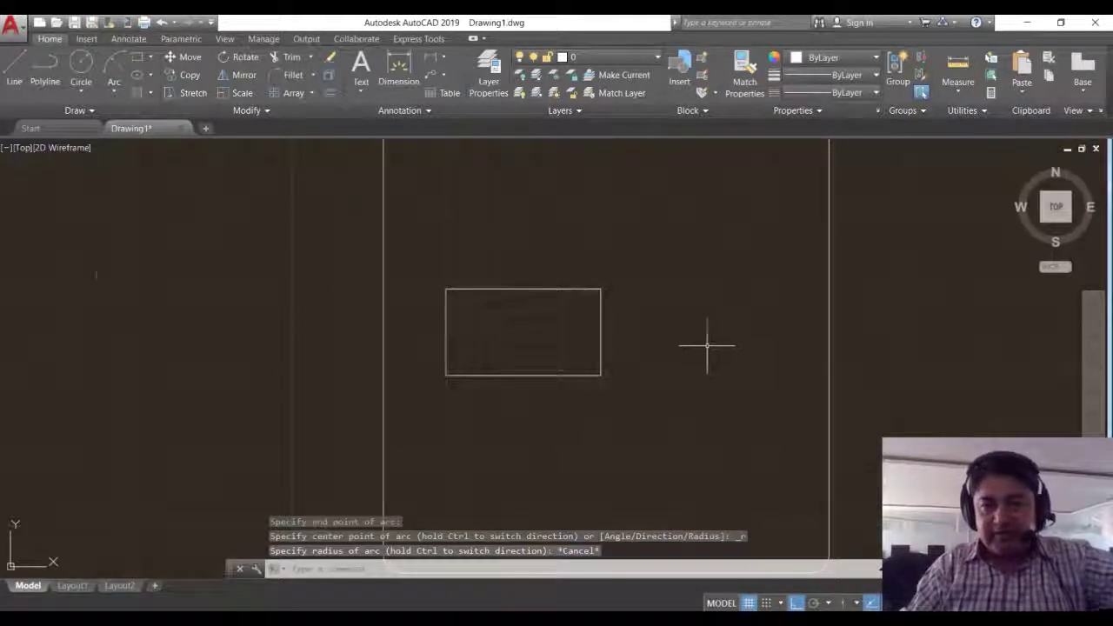
left_click(114, 87)
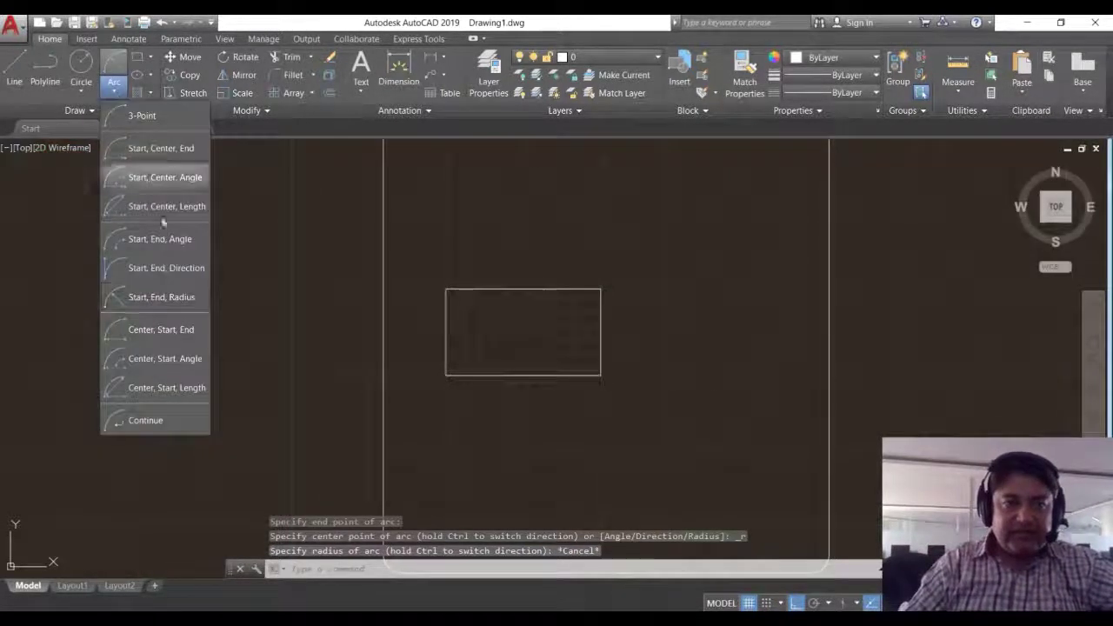
left_click(163, 296)
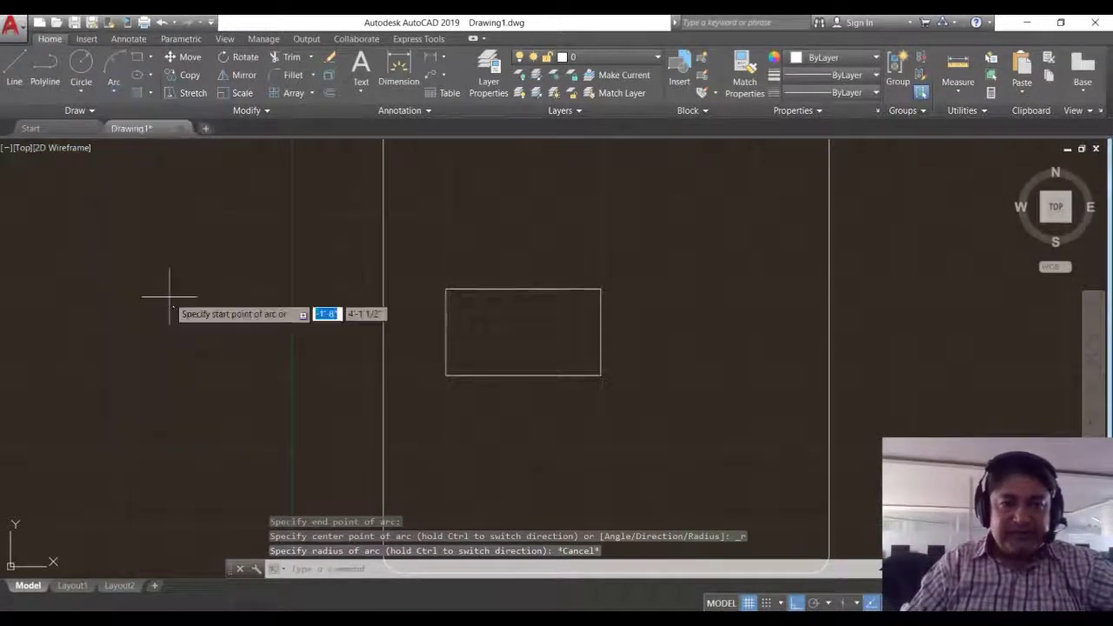
left_click(600, 288)
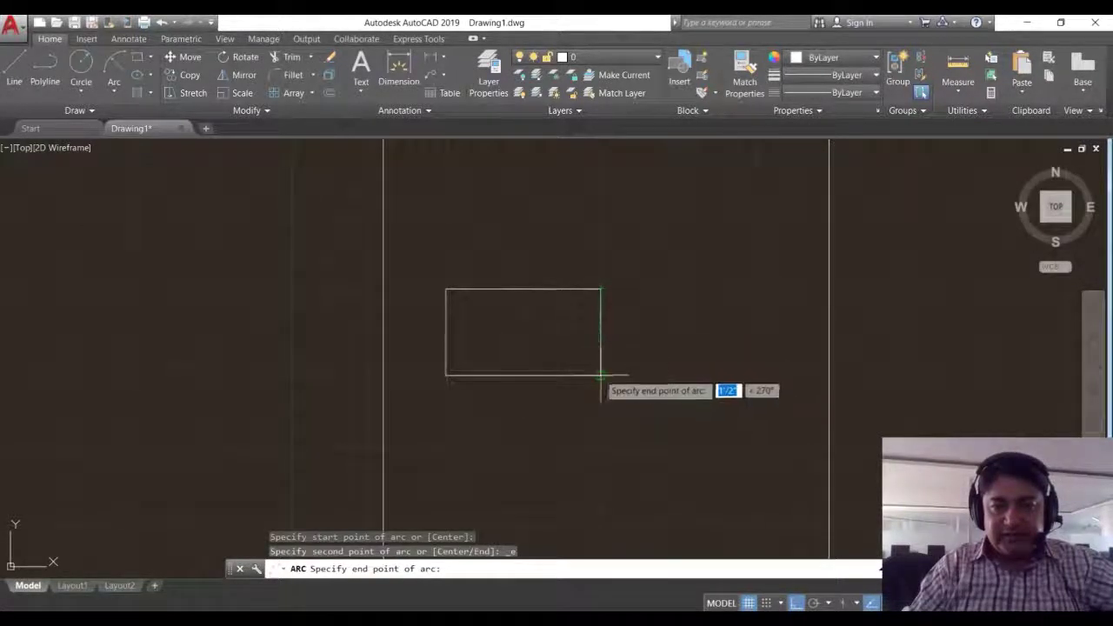
left_click(600, 376)
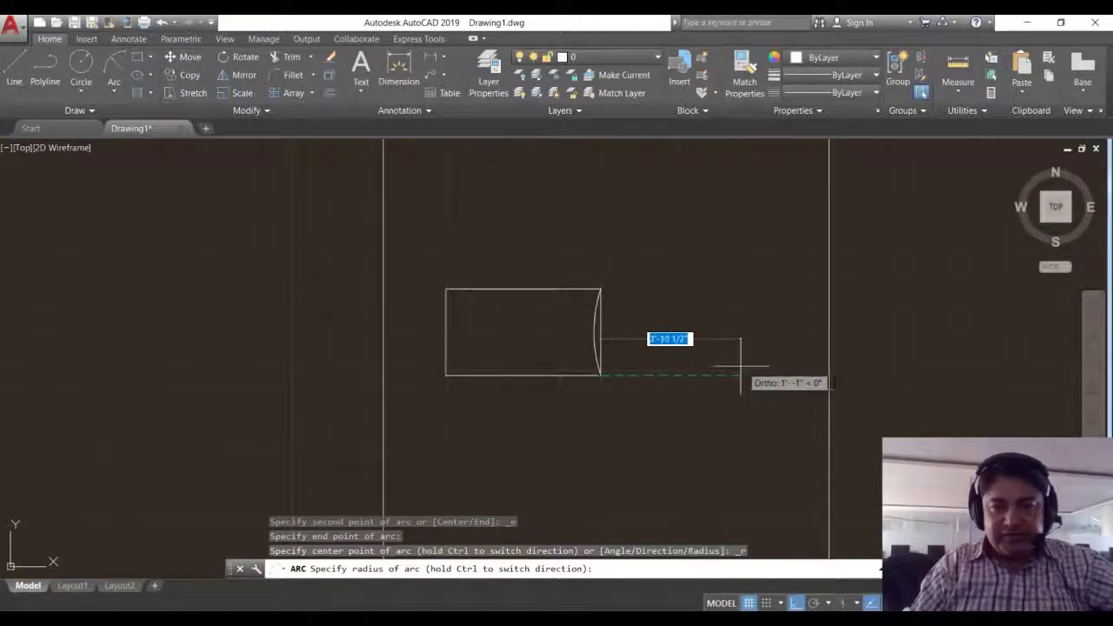
type("2")
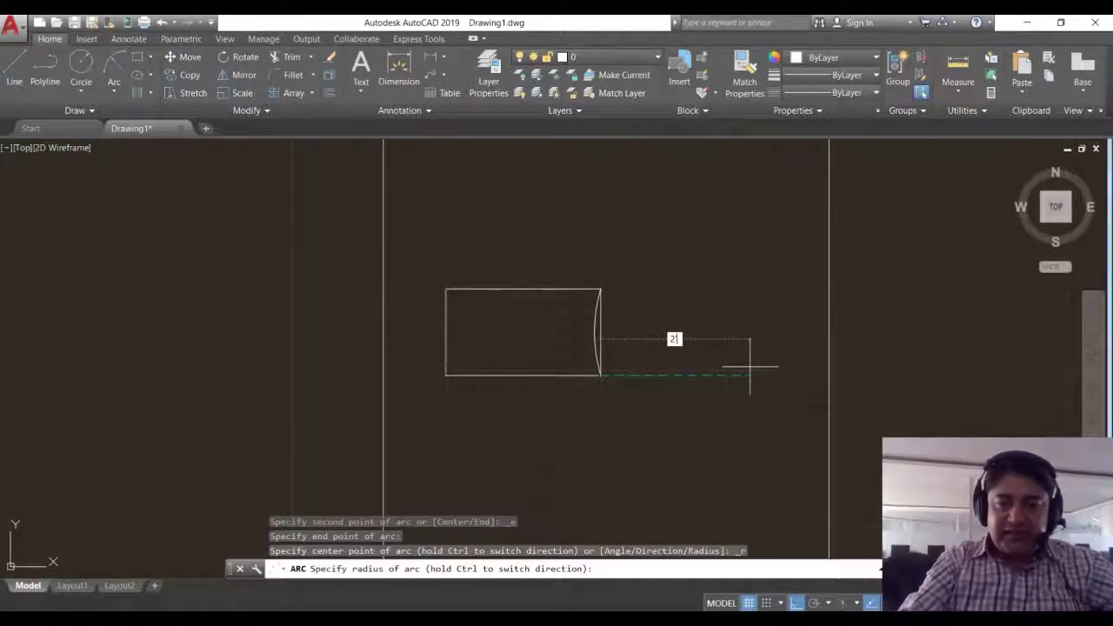
key("Return")
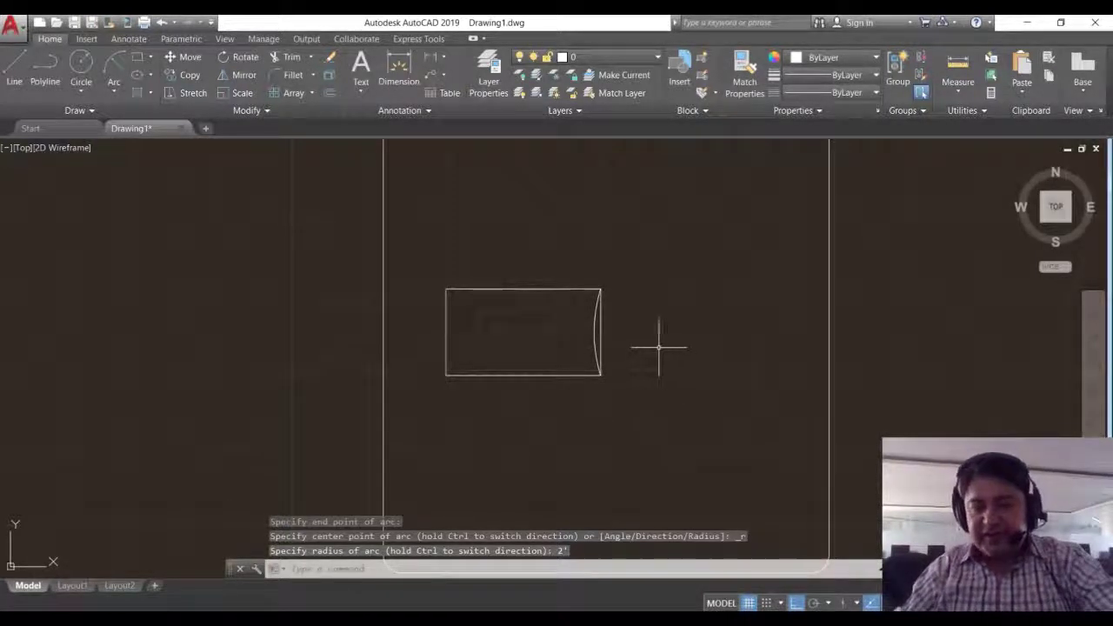
- Mirror the arc about the top and bottom edge midpoints onto the left side
type("M")
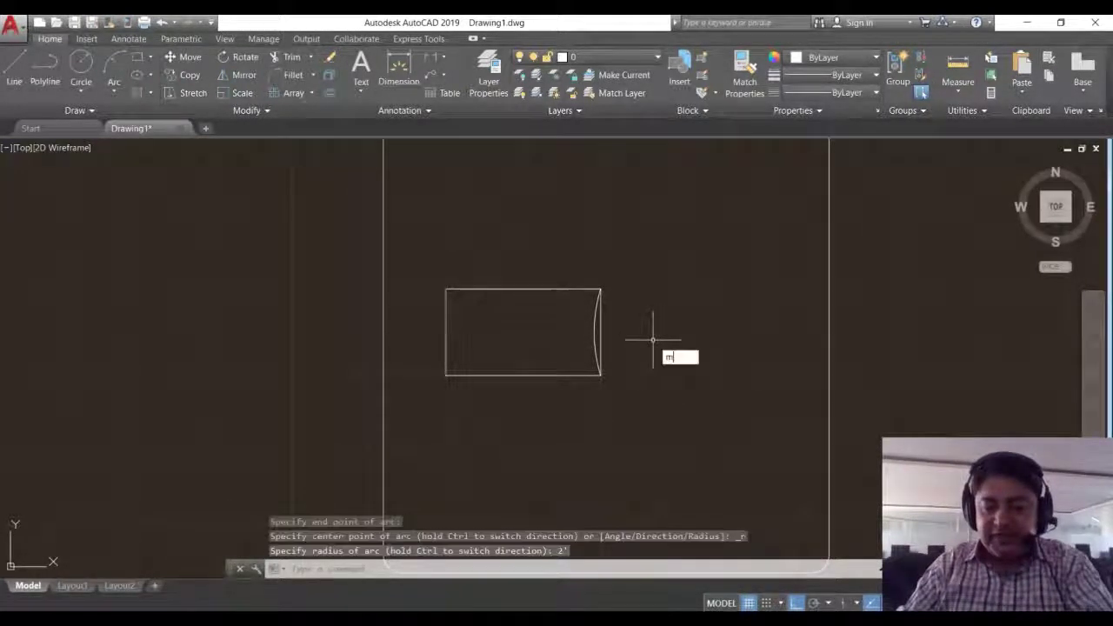
type("I")
key("Return")
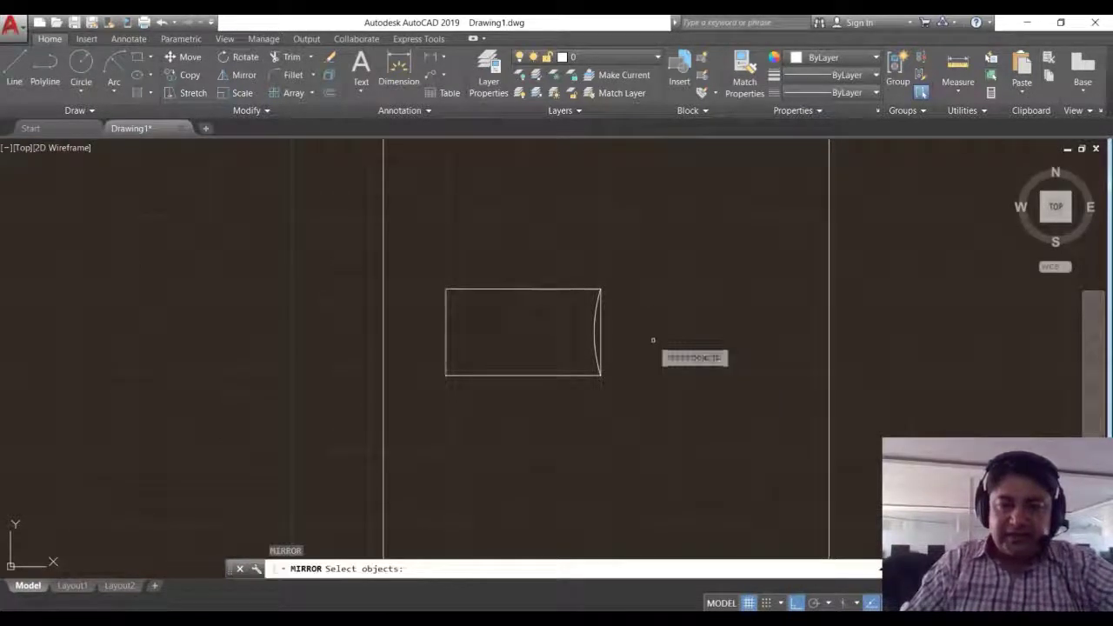
left_click(597, 328)
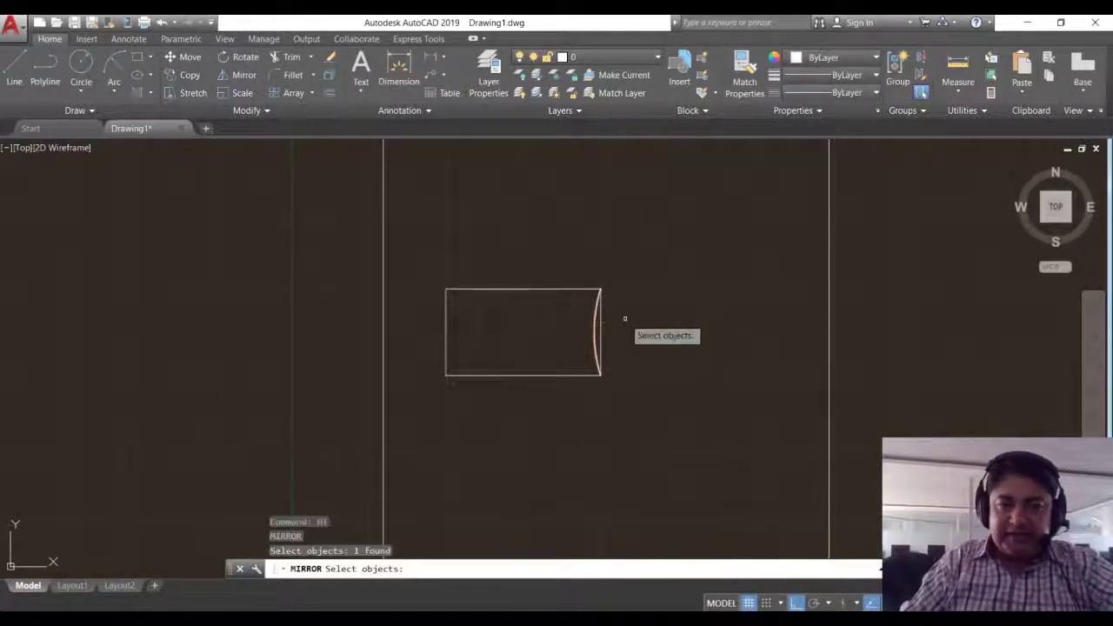
key("Return")
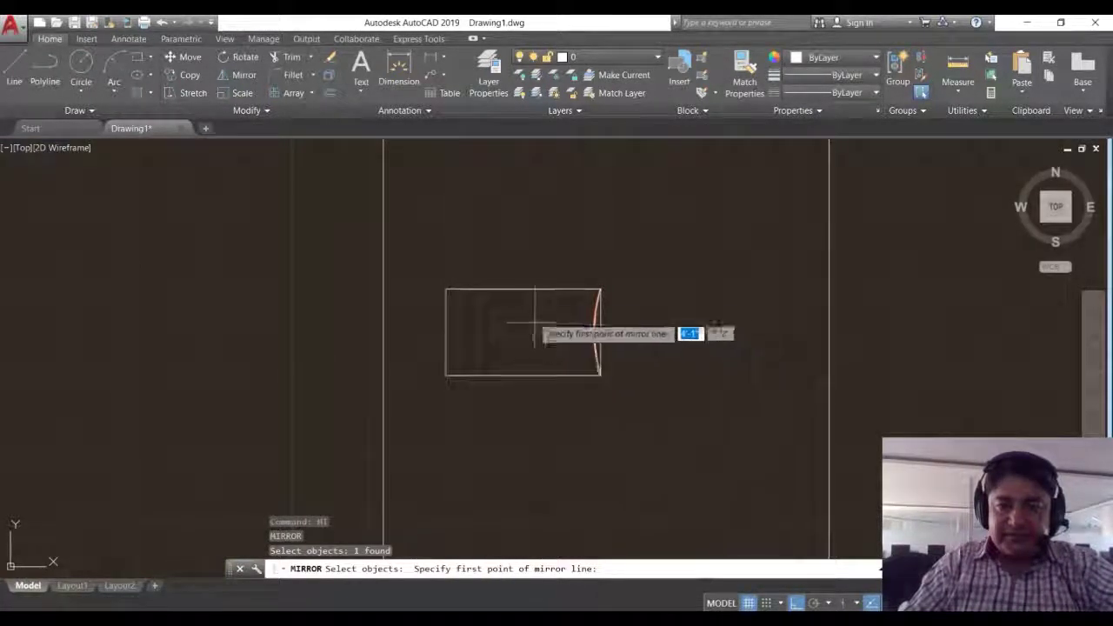
left_click(524, 289)
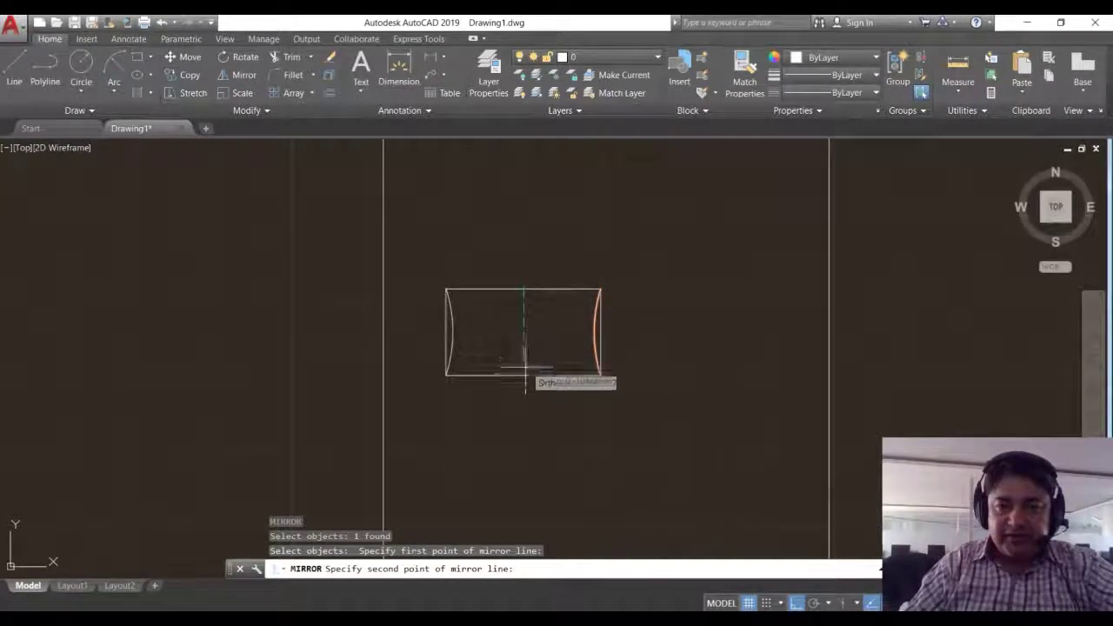
left_click(522, 375)
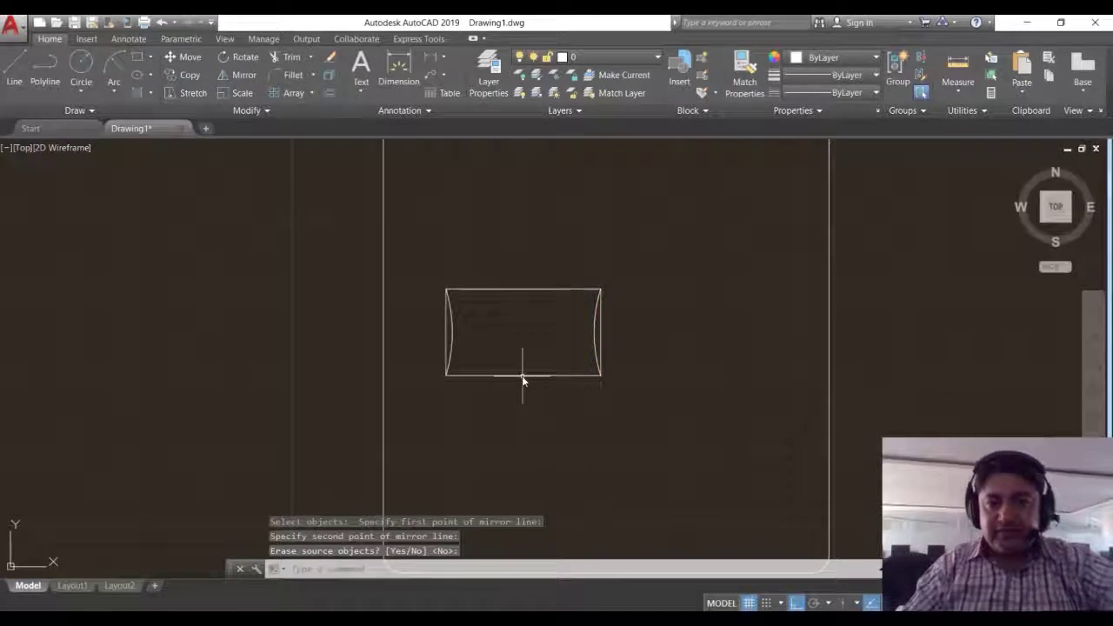
scroll(522, 379, "down", 2)
- Move the curved-end pillow, with Ortho off, into the bed's upper-left corner below the headboard
type("m")
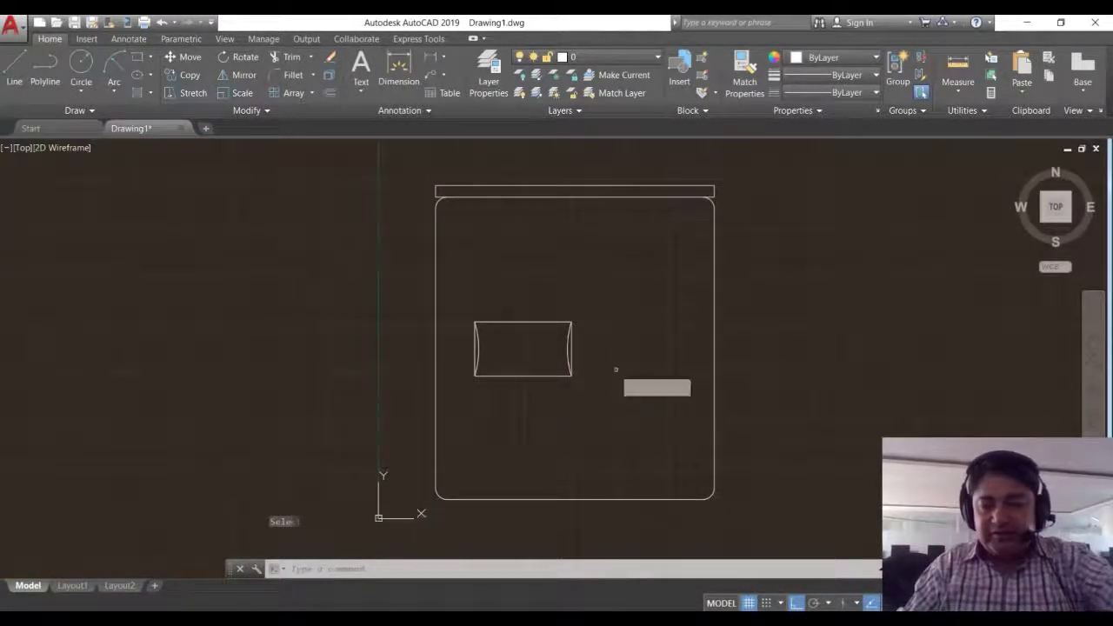
key("Return")
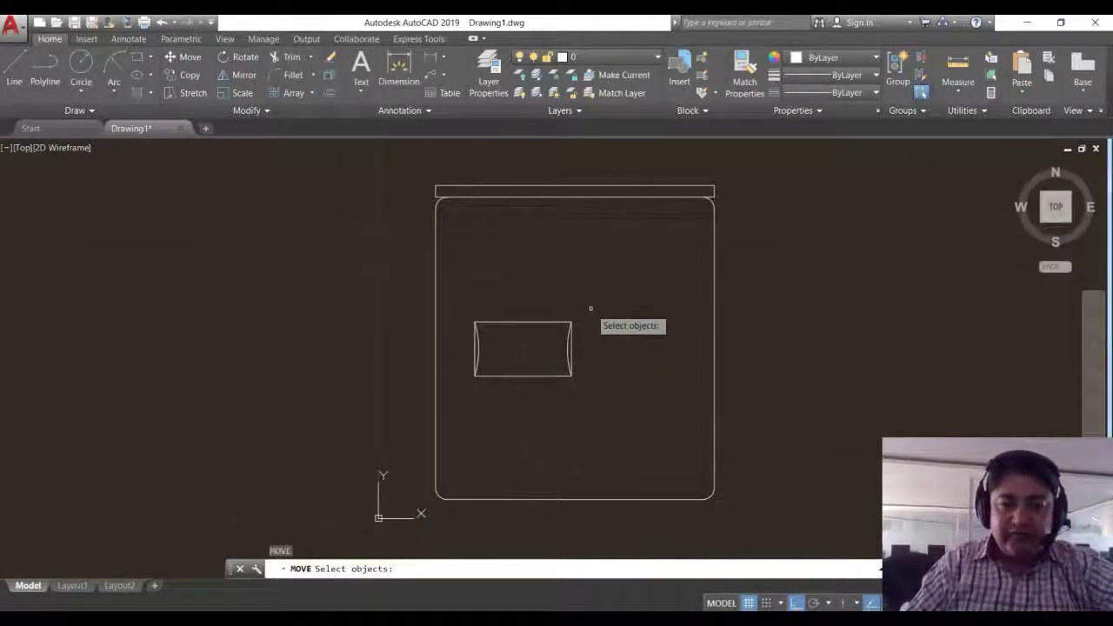
key("Escape")
type("M")
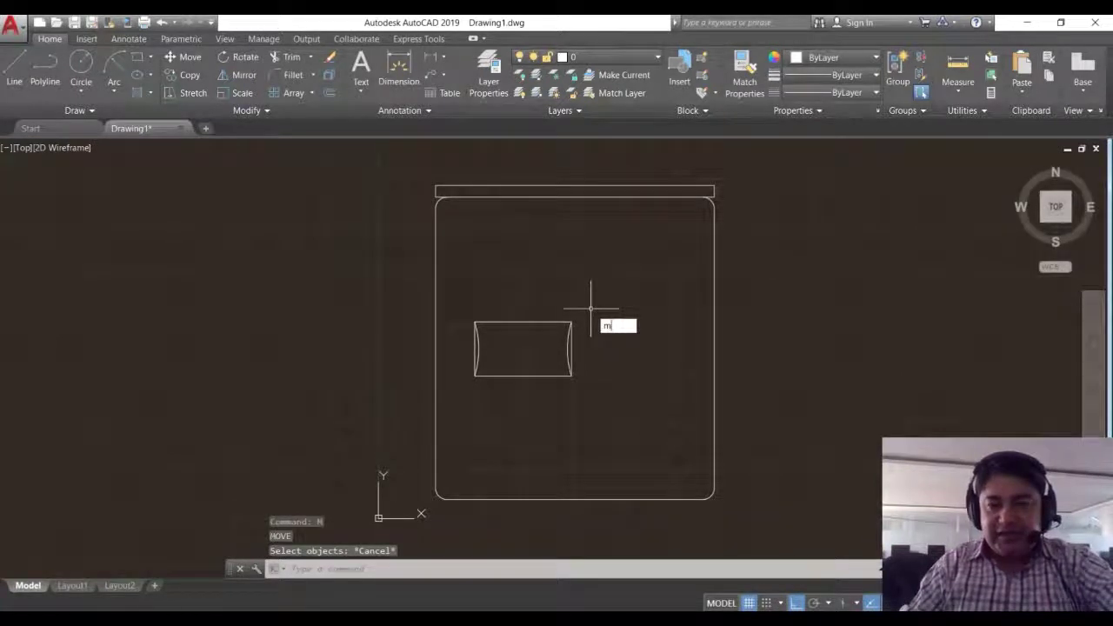
key("Return")
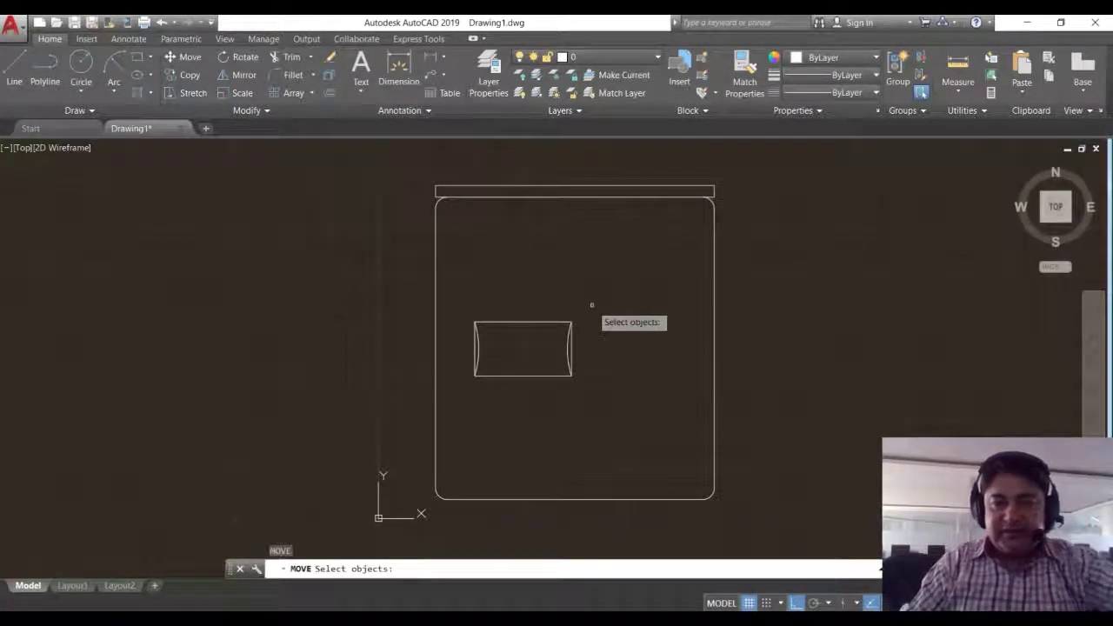
left_click(592, 304)
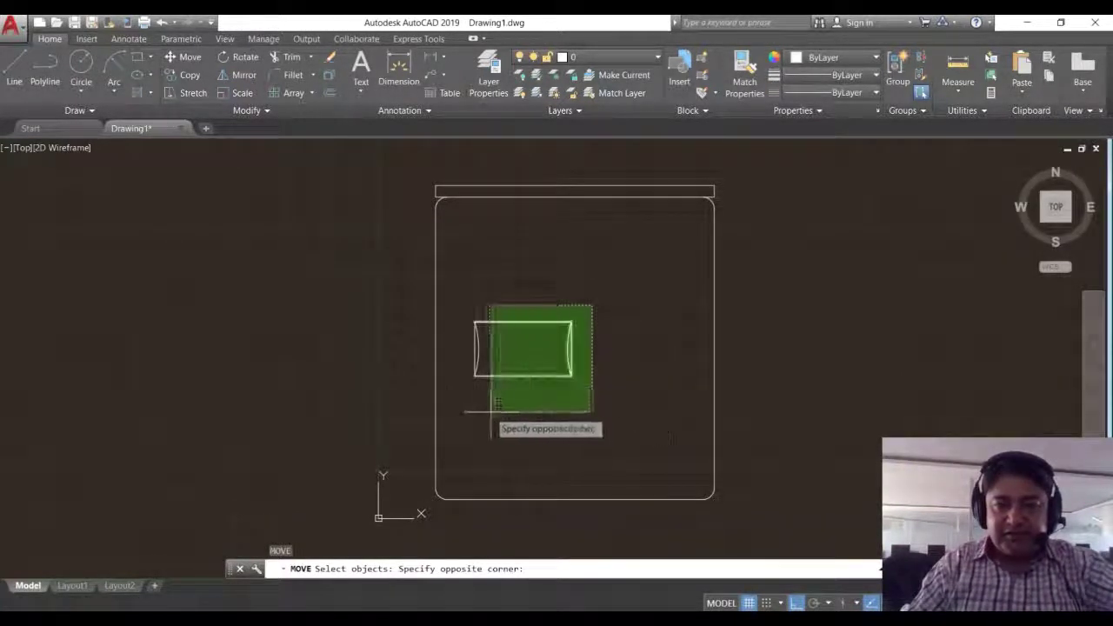
left_click(472, 400)
key("Return")
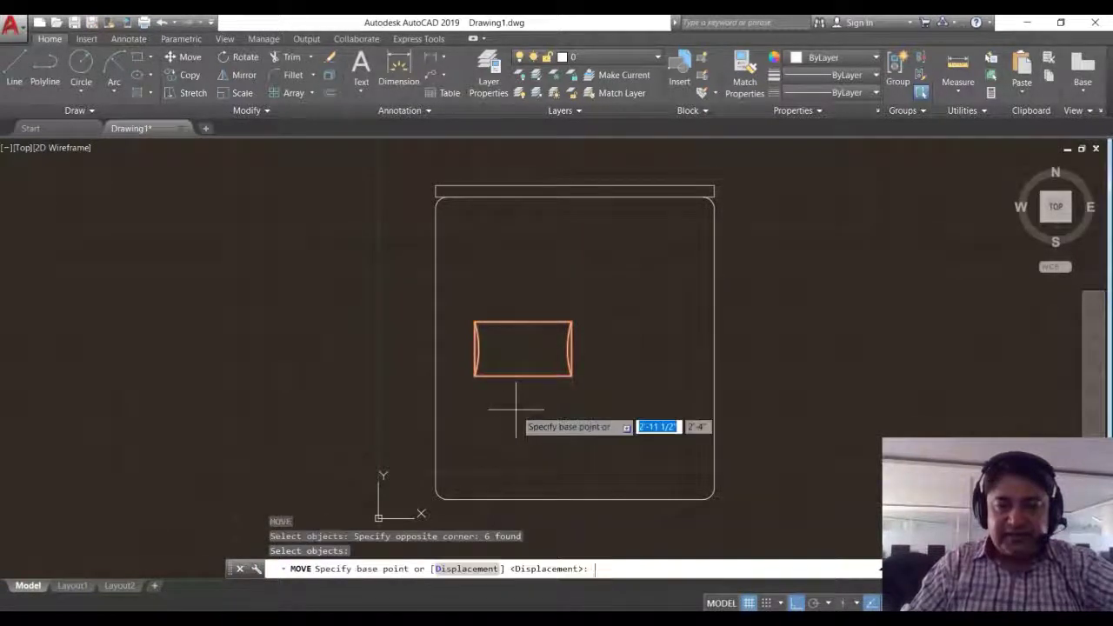
left_click(509, 391)
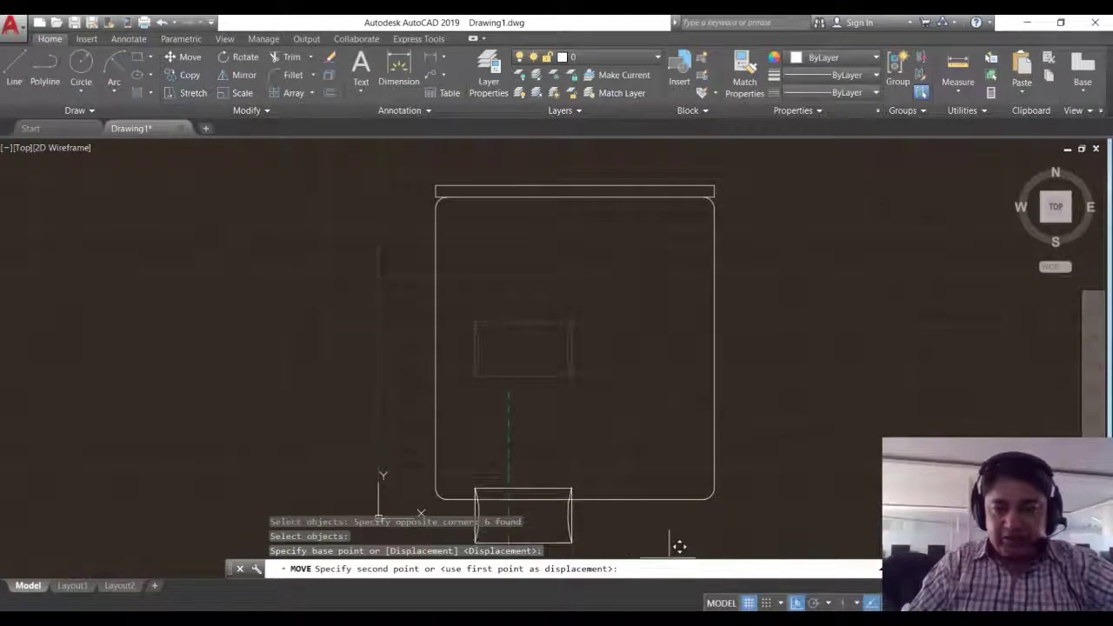
left_click(799, 603)
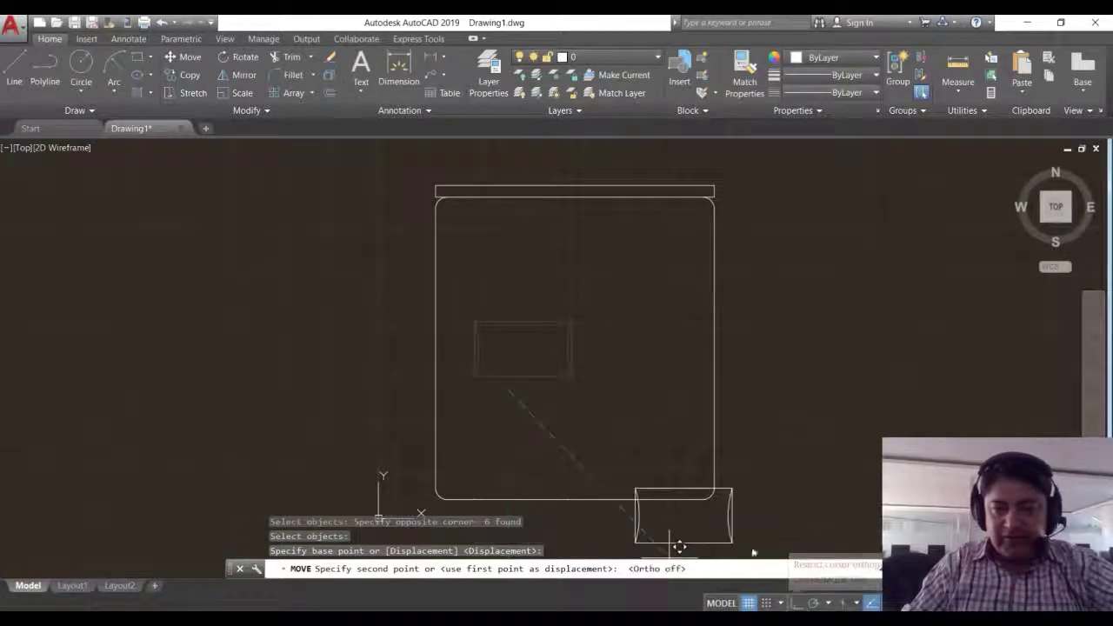
left_click(502, 267)
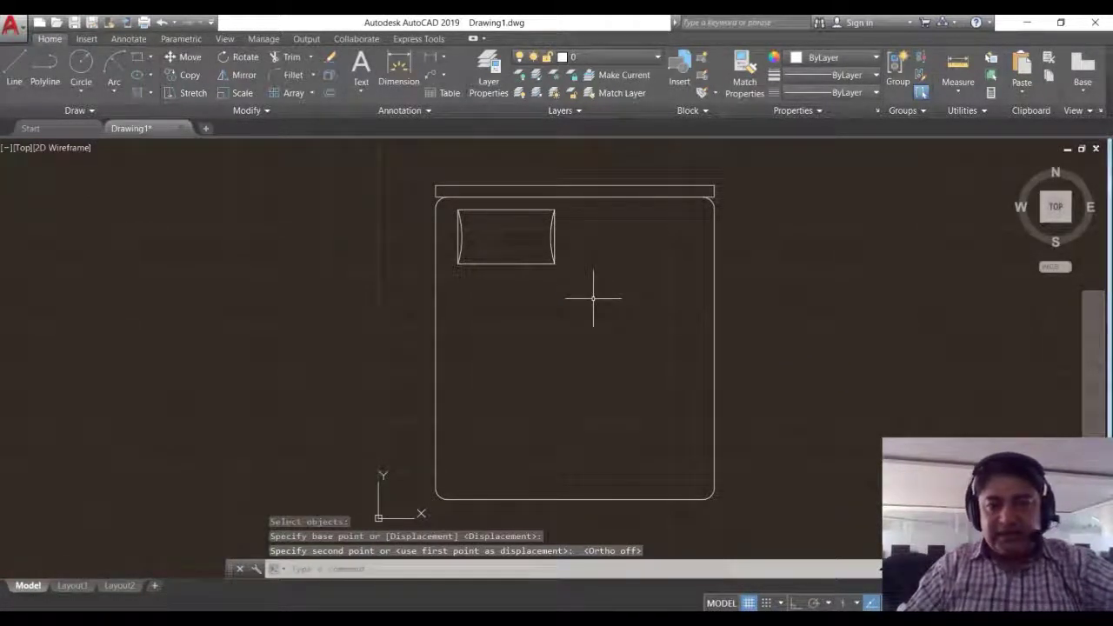
type("mi")
key("Return")
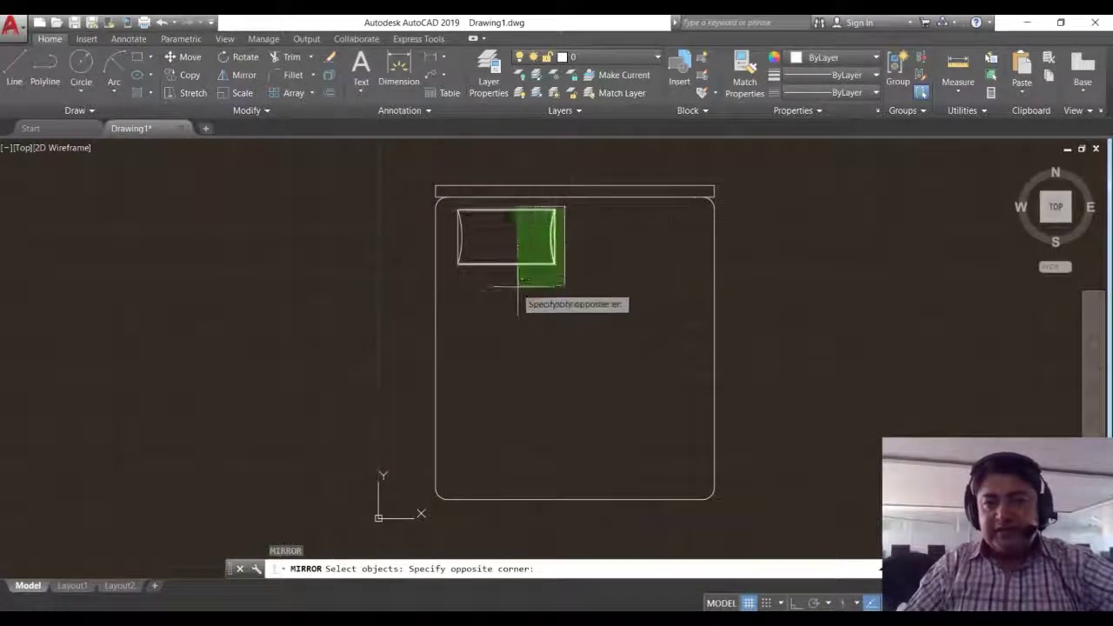
- Mirror the pillow about the bed's vertical centreline, keeping the original, to make a matching pair
left_click(451, 294)
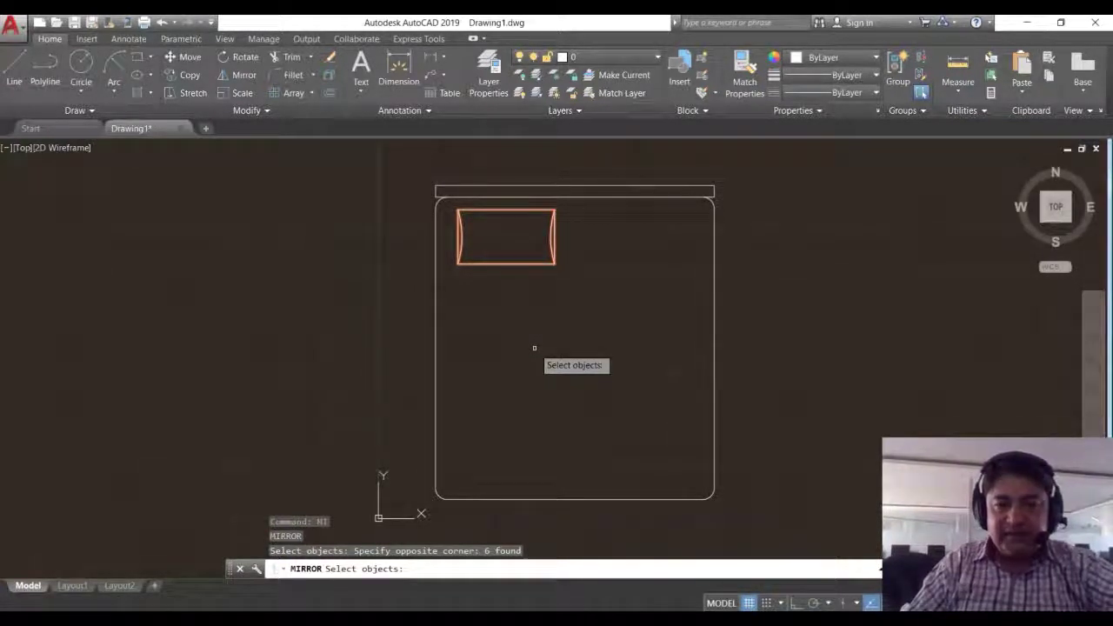
key("Return")
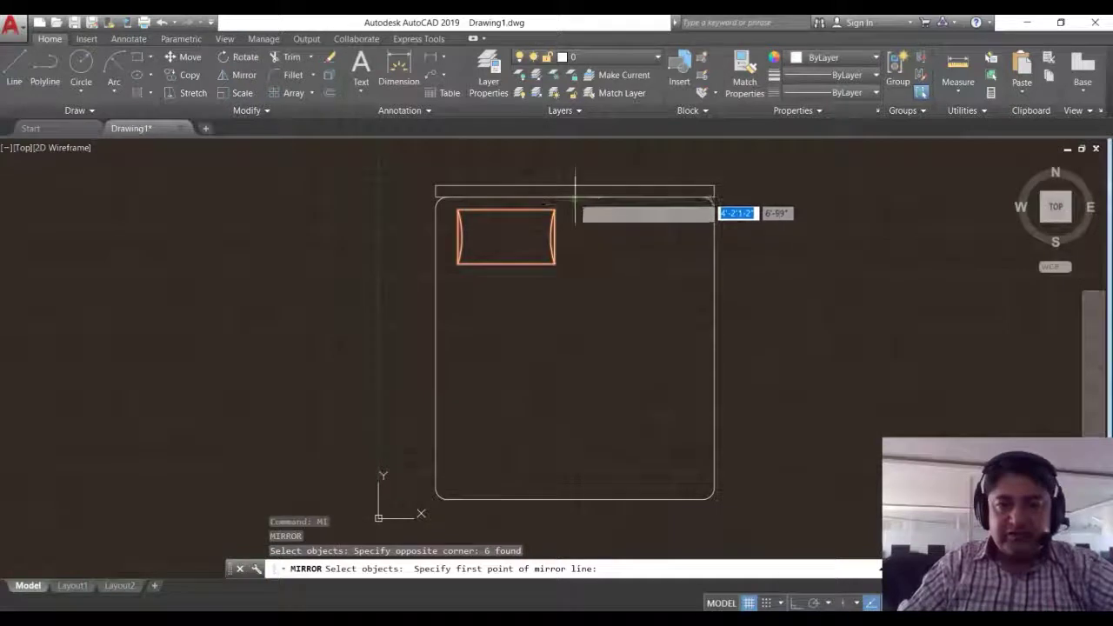
left_click(575, 199)
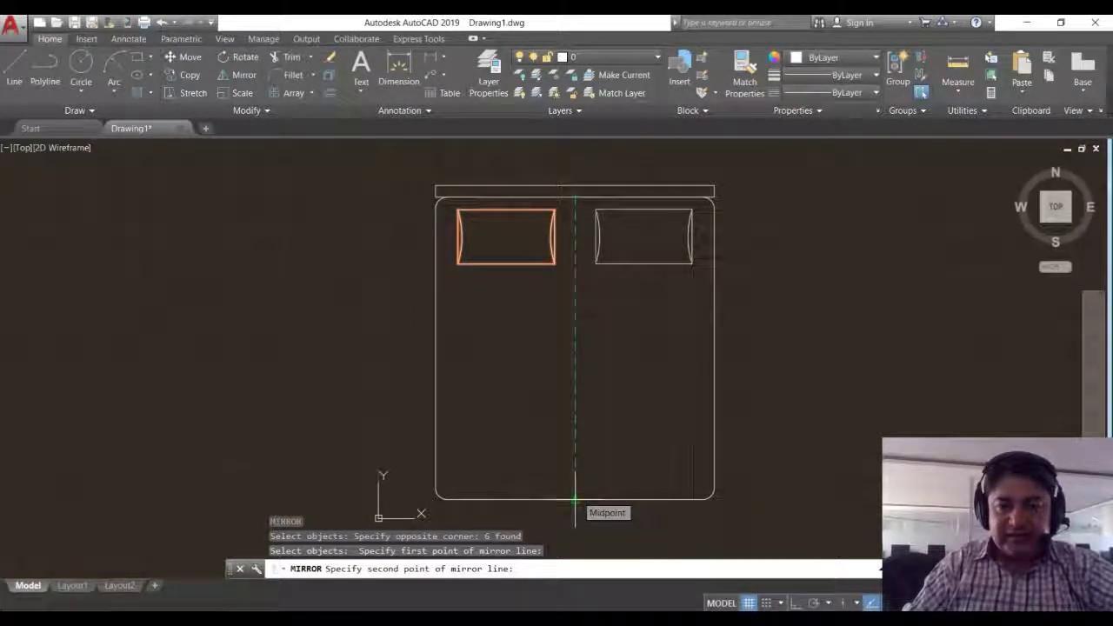
left_click(575, 499)
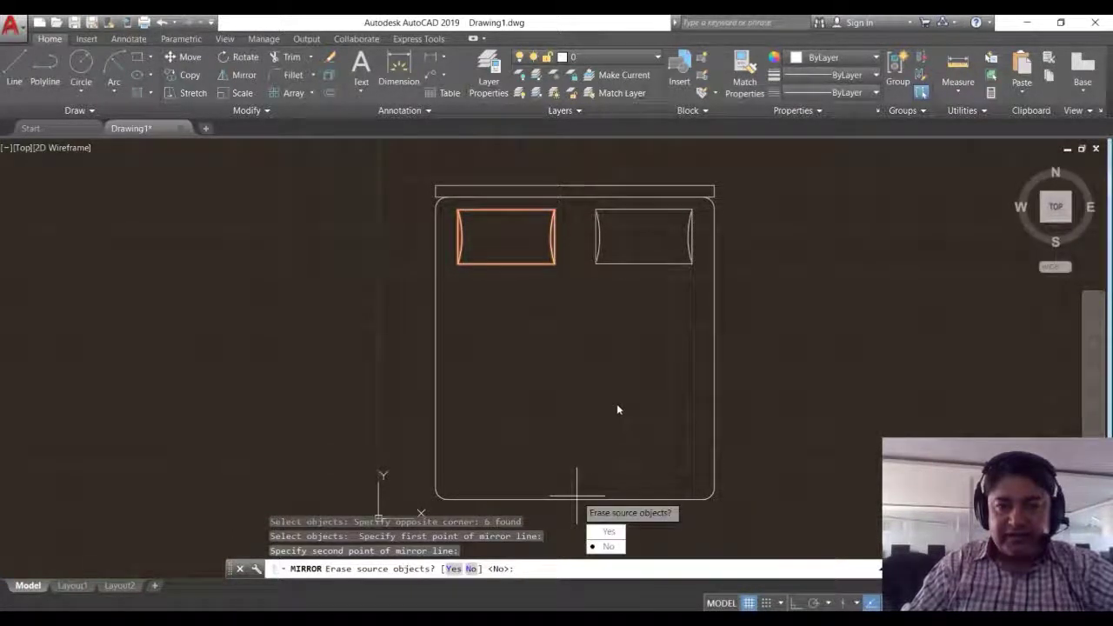
key("Return")
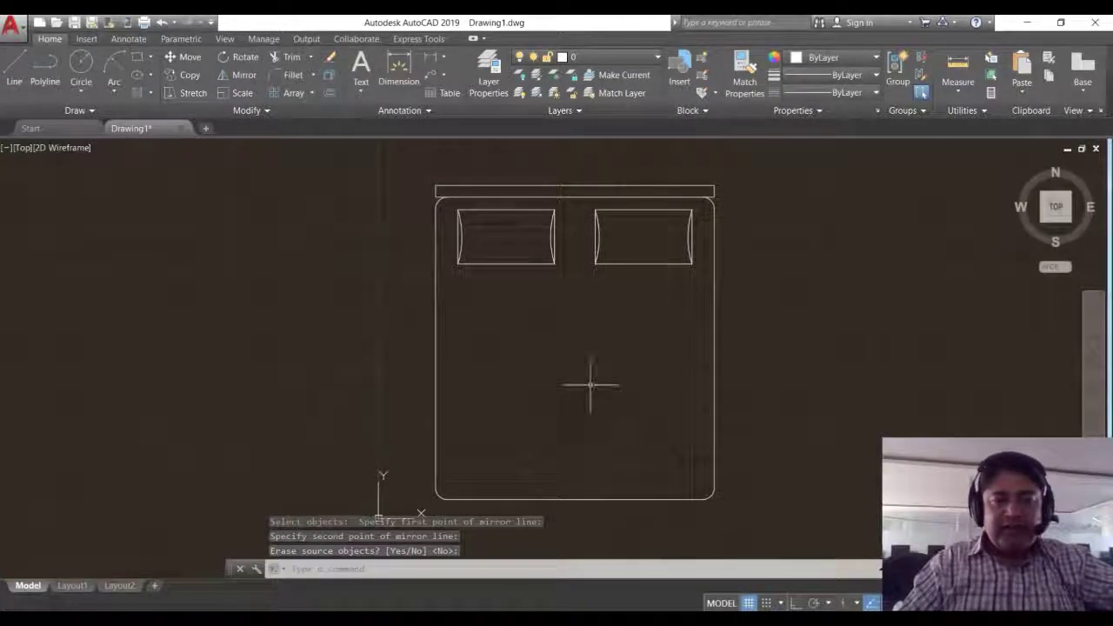
key("alt+Tab")
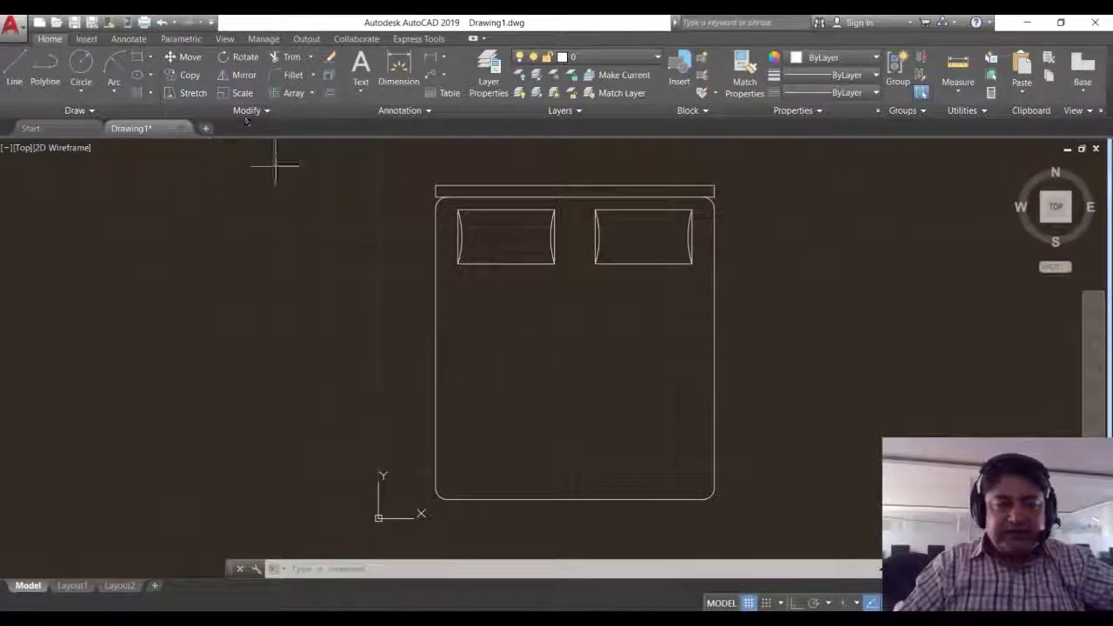
left_click(96, 112)
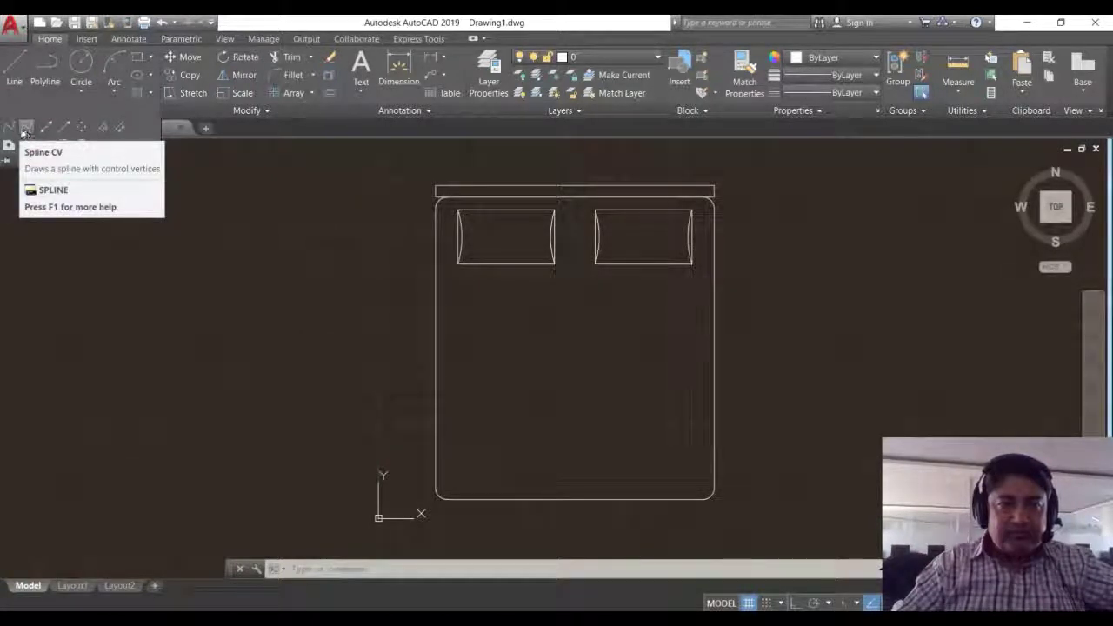
- Draw a wavy spline below the pillows from the bed's left edge to its right edge
left_click(25, 130)
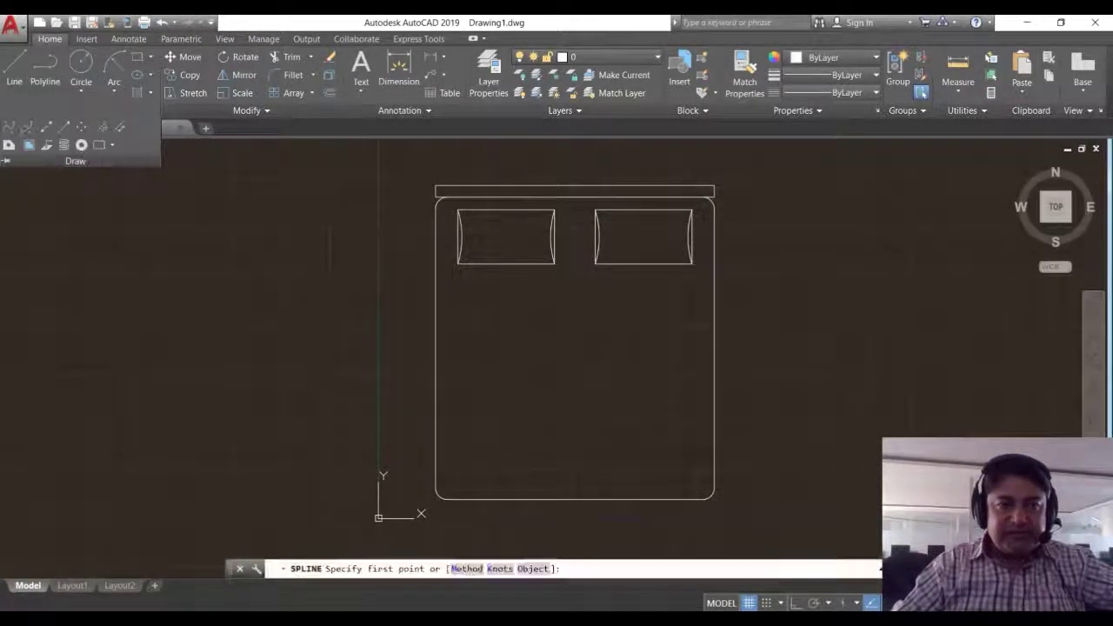
left_click(435, 341)
left_click(481, 309)
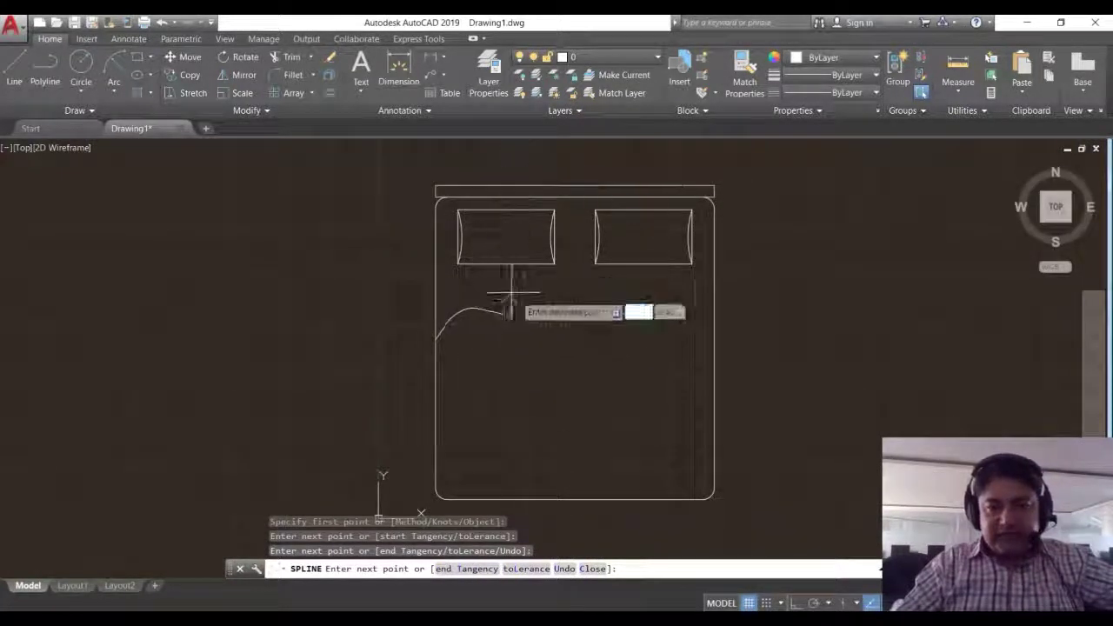
left_click(518, 311)
left_click(609, 294)
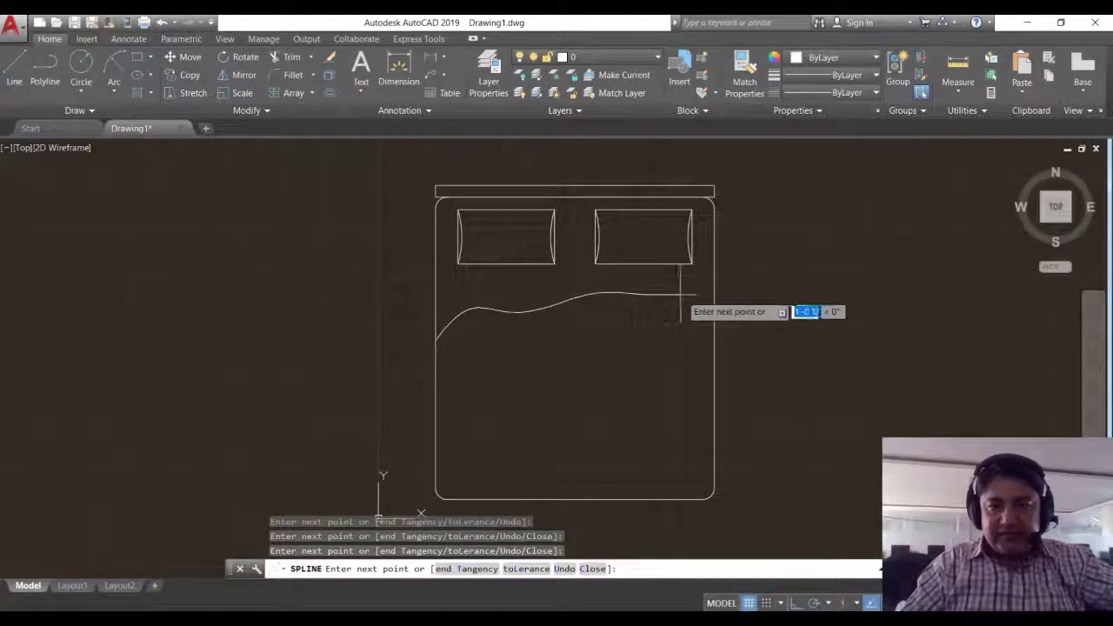
left_click(701, 304)
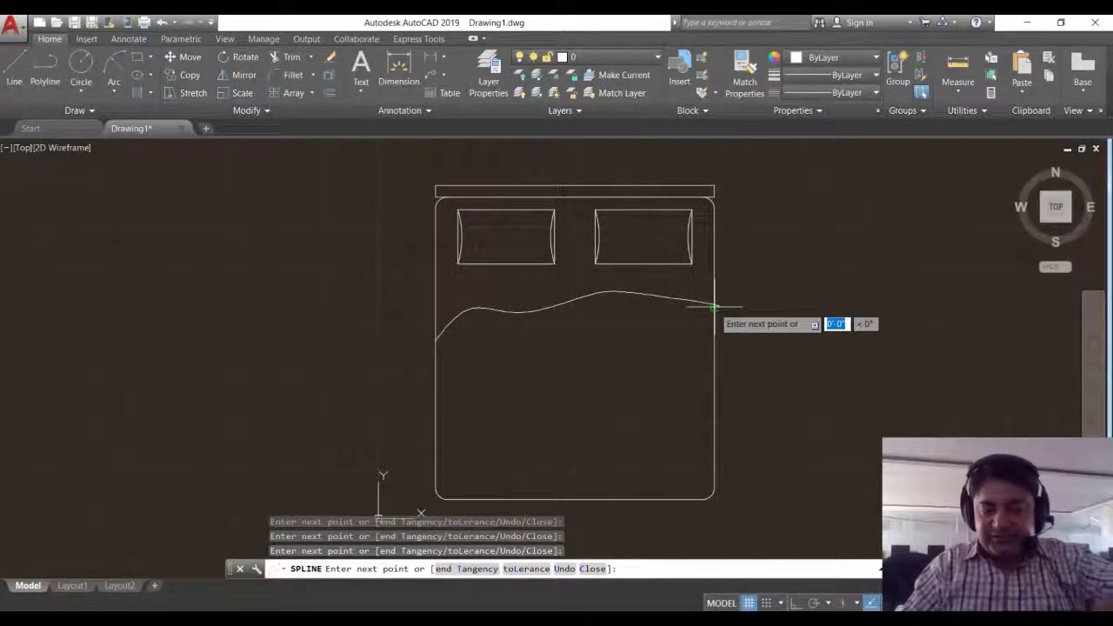
key("Return")
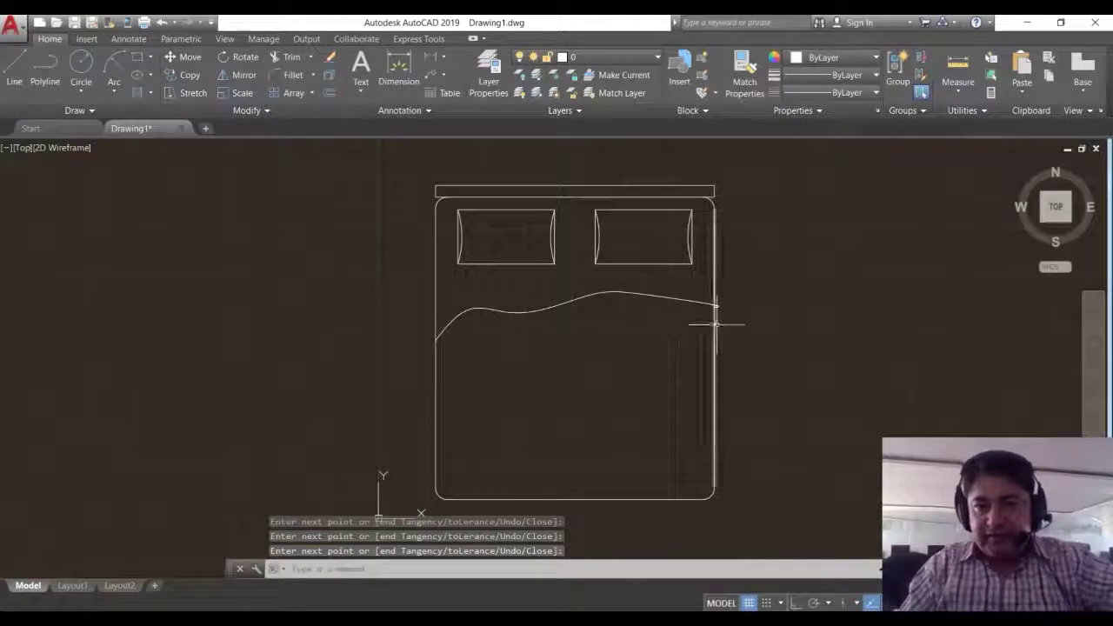
scroll(717, 323, "up", 4)
- Trim the spline's overshooting right end
type("r")
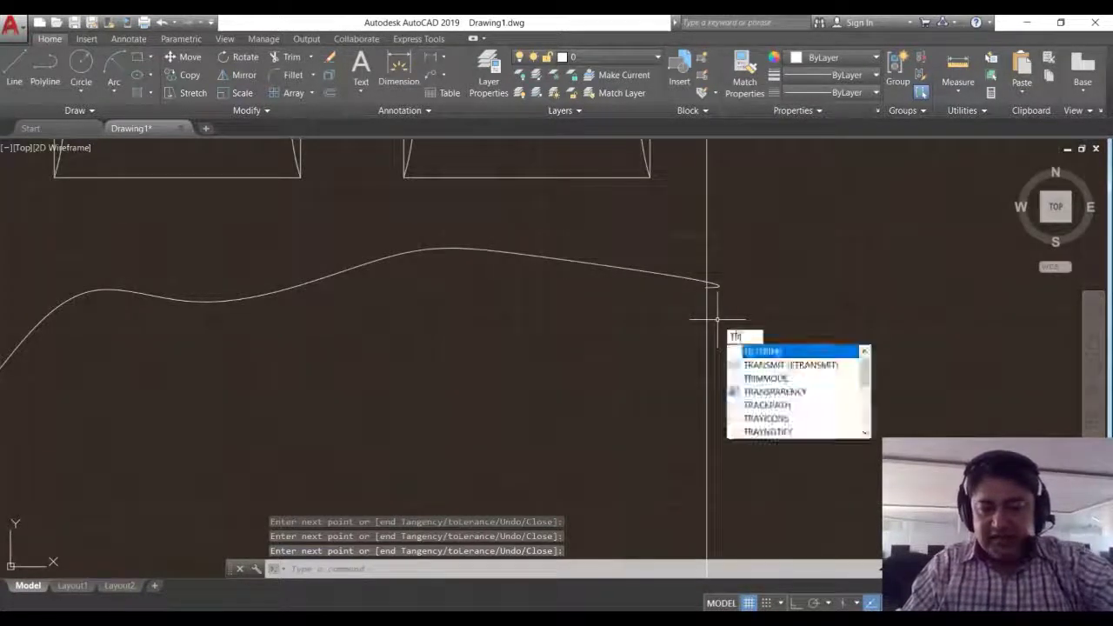
key("Return")
key("Return")
scroll(718, 296, "up", 3)
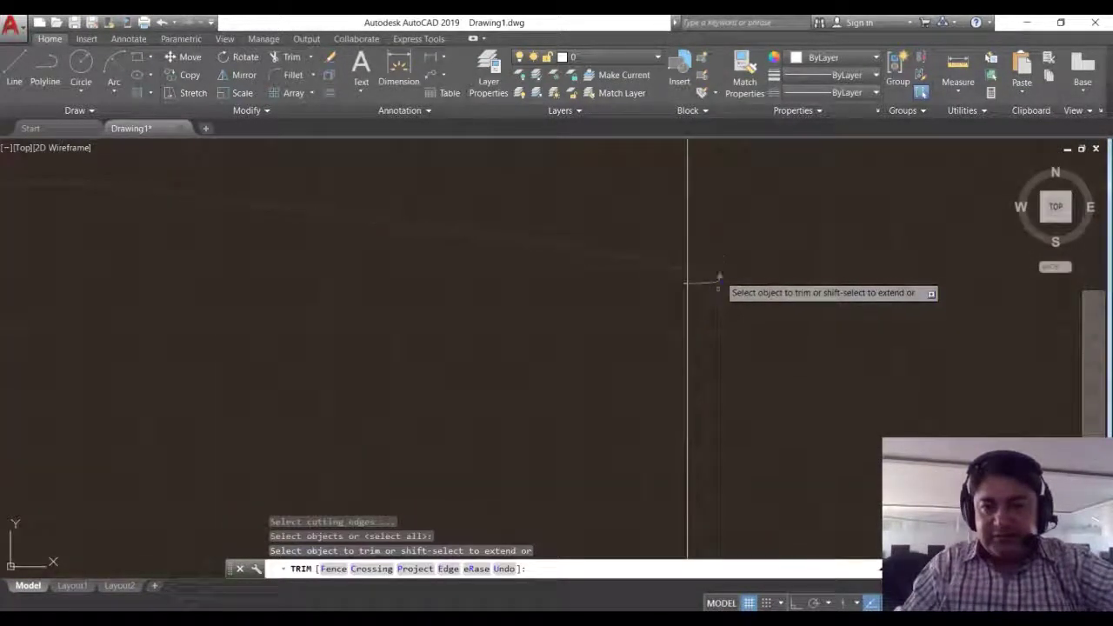
left_click(721, 261)
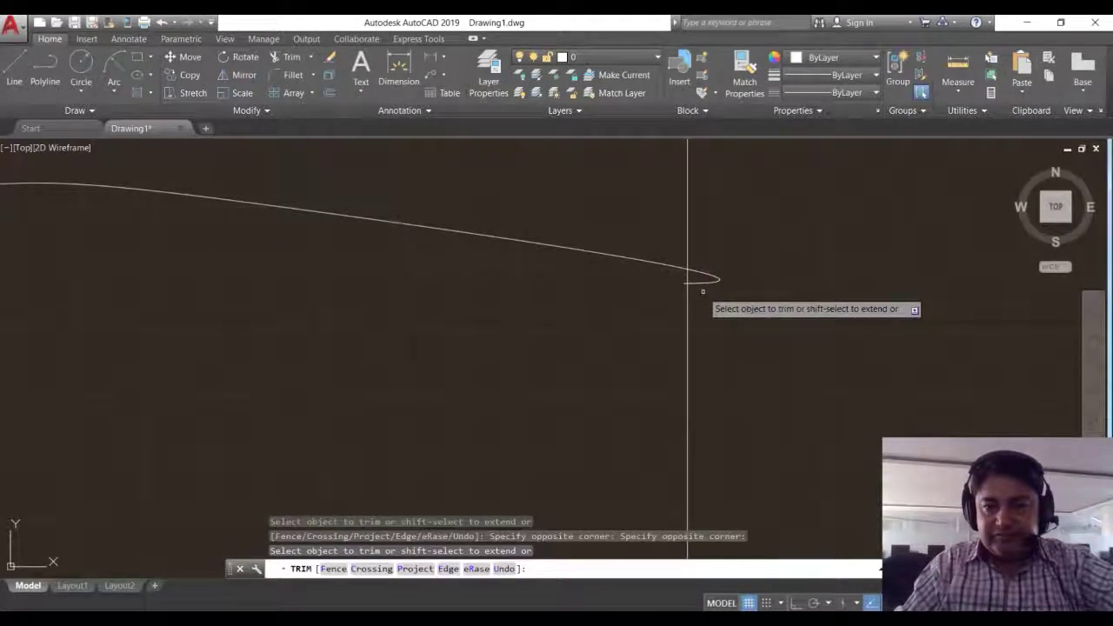
scroll(687, 282, "up", 5)
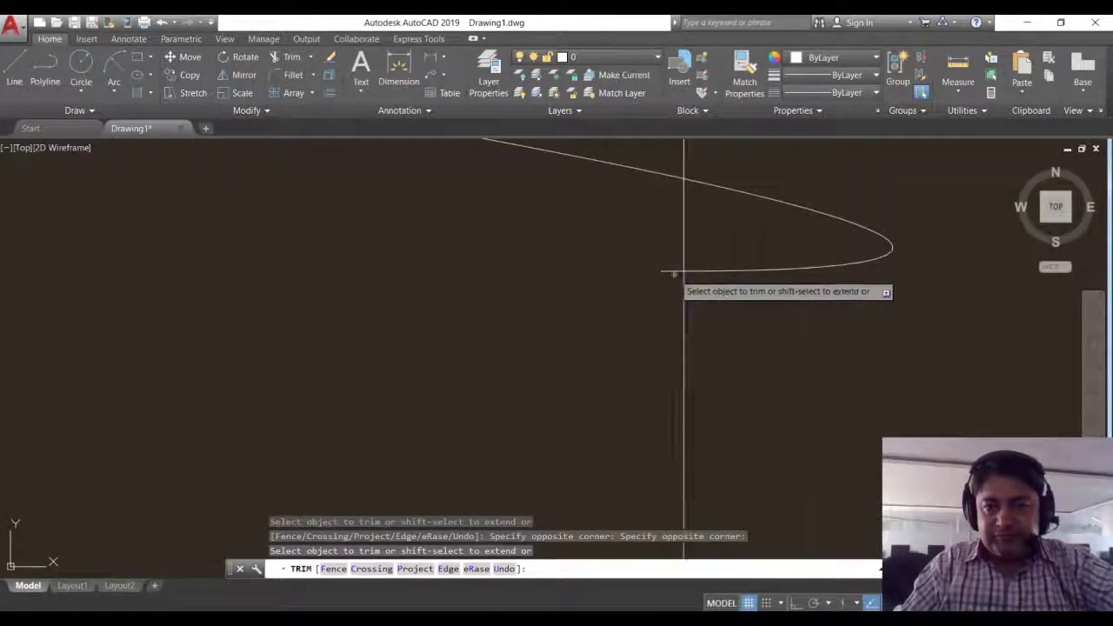
key("Return")
scroll(671, 281, "down", 3)
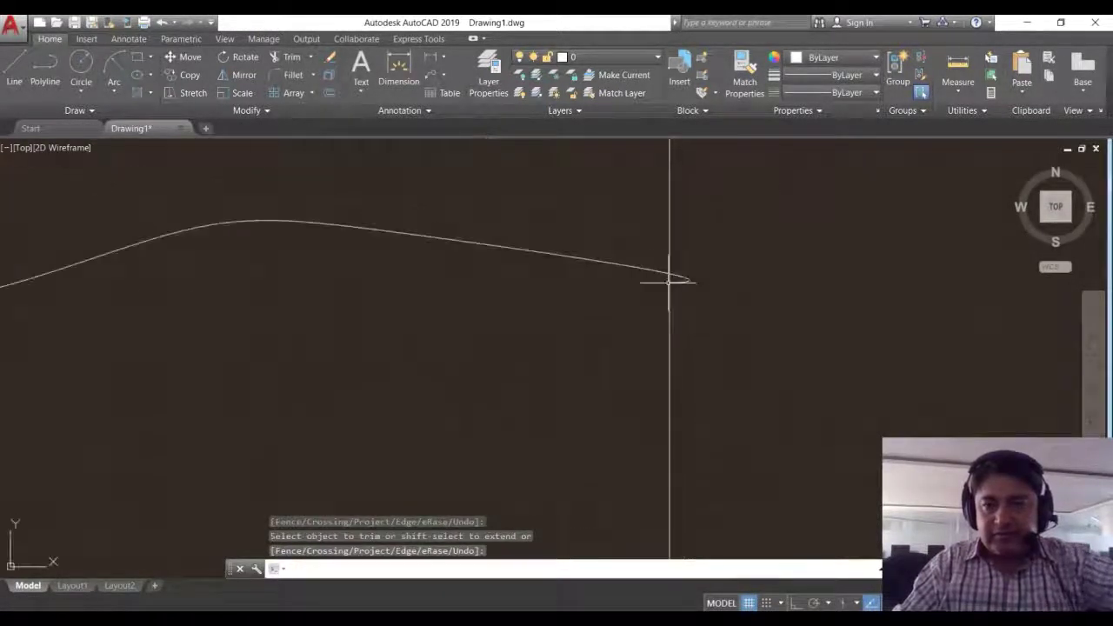
scroll(670, 287, "down", 3)
scroll(668, 290, "up", 5)
- Select the blanket-fold curve to check its end point with grips, then recentre the bed
key("Escape")
left_click(677, 252)
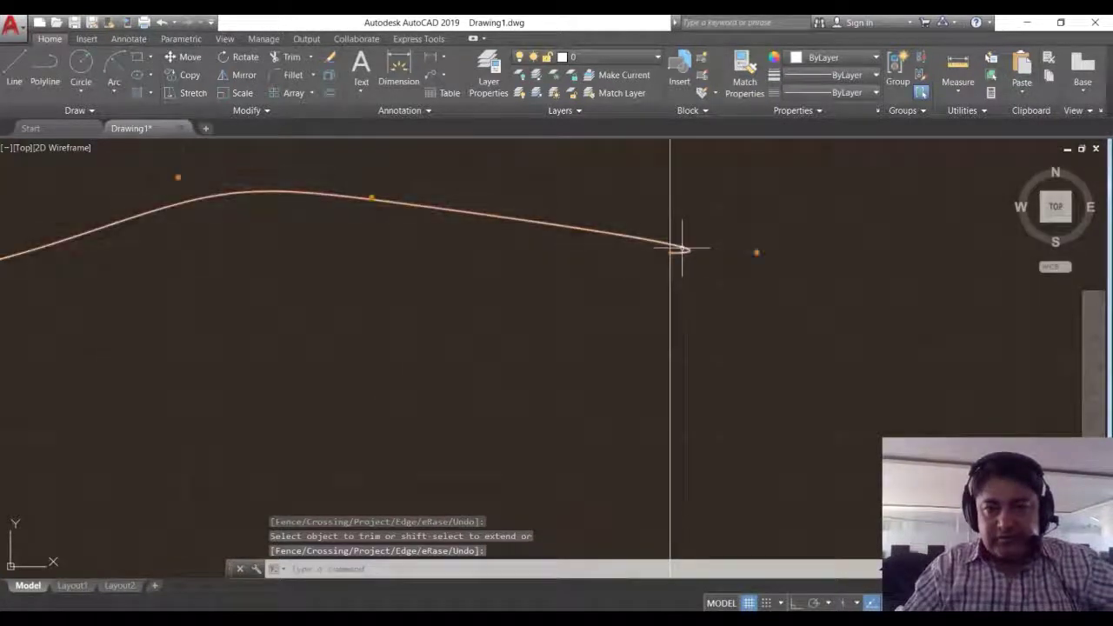
left_click(671, 252)
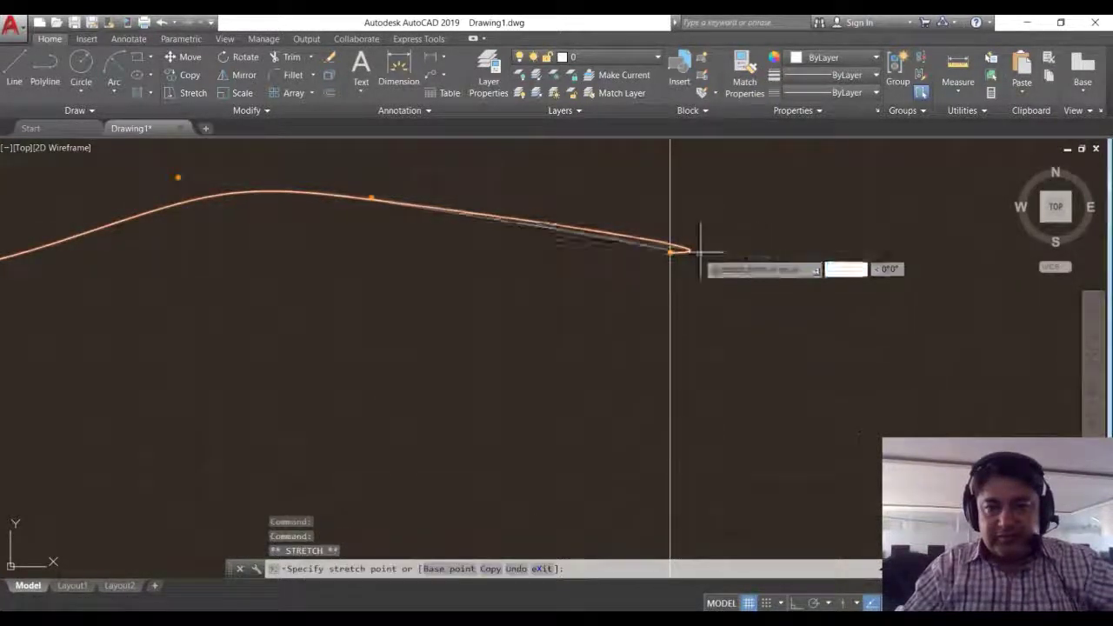
scroll(727, 257, "down", 4)
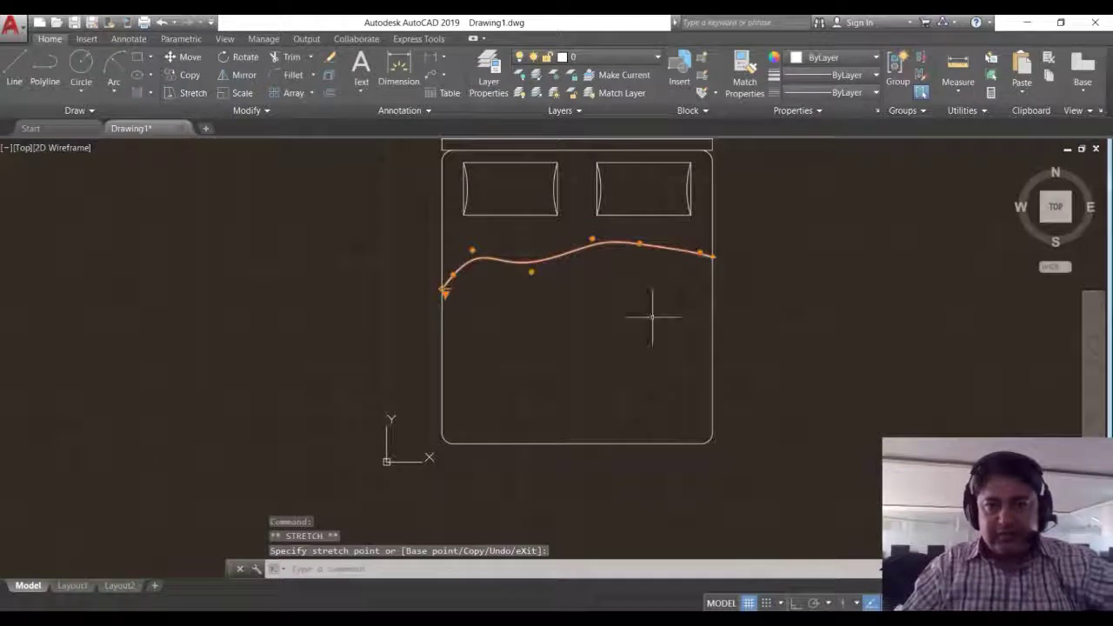
key("Escape")
middle_click_drag(639, 318, 659, 321)
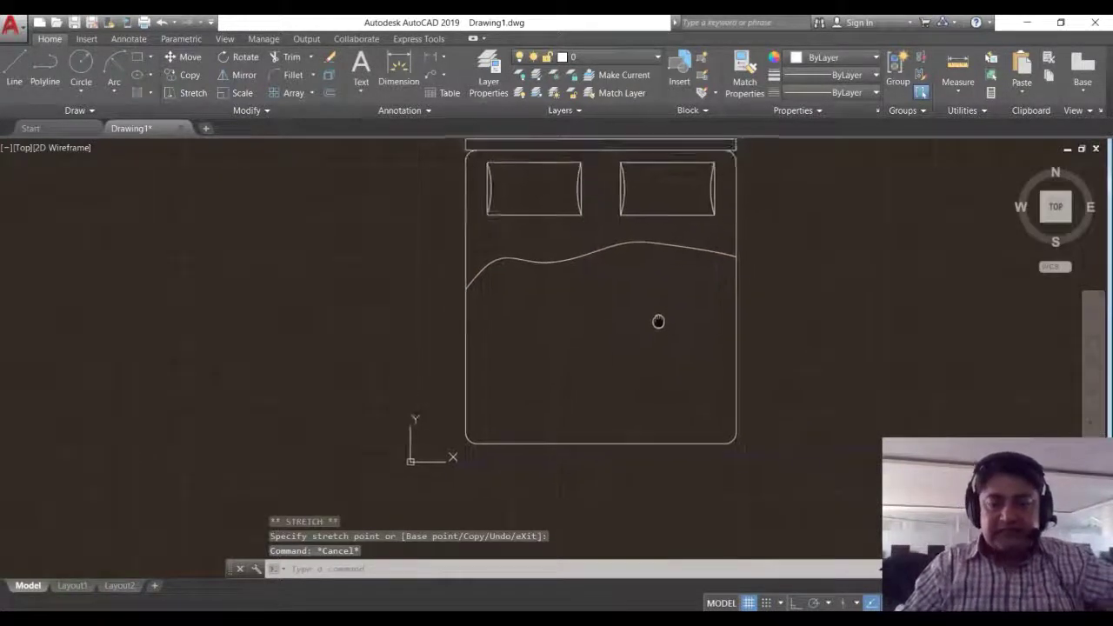
- Draw a second wavy spline over the first curve on the bed's right half
left_click(78, 110)
left_click(10, 128)
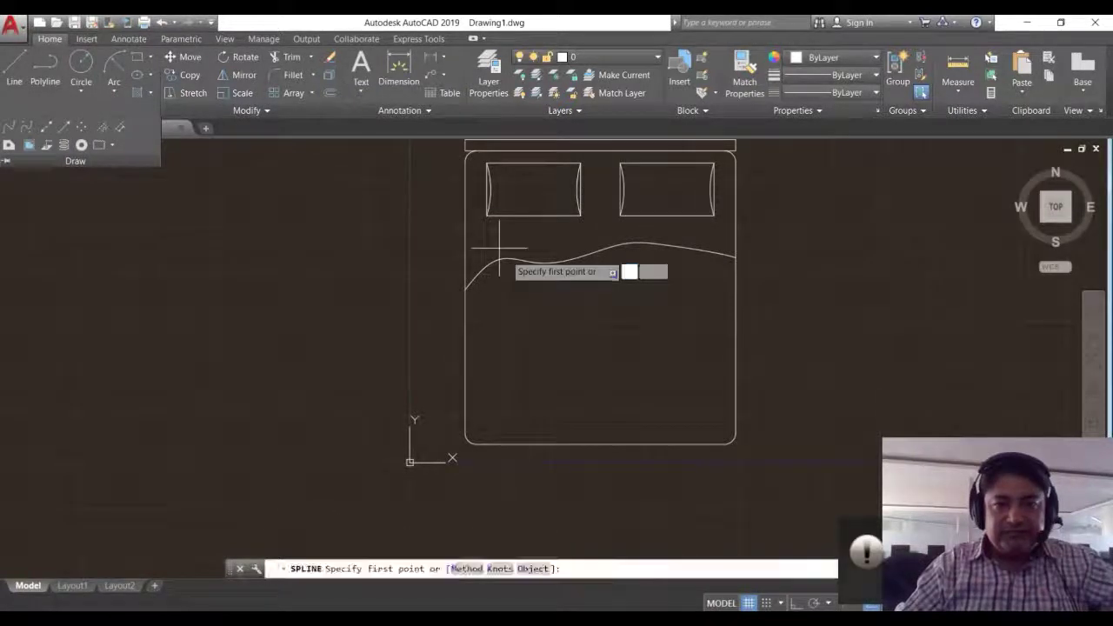
left_click(555, 263)
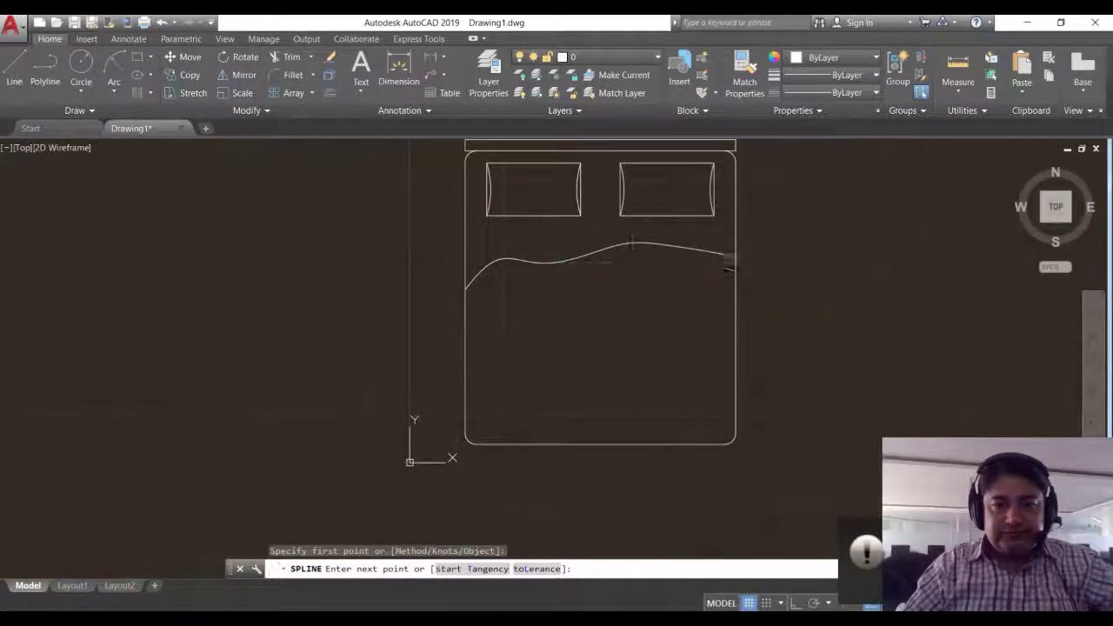
left_click(619, 249)
left_click(681, 253)
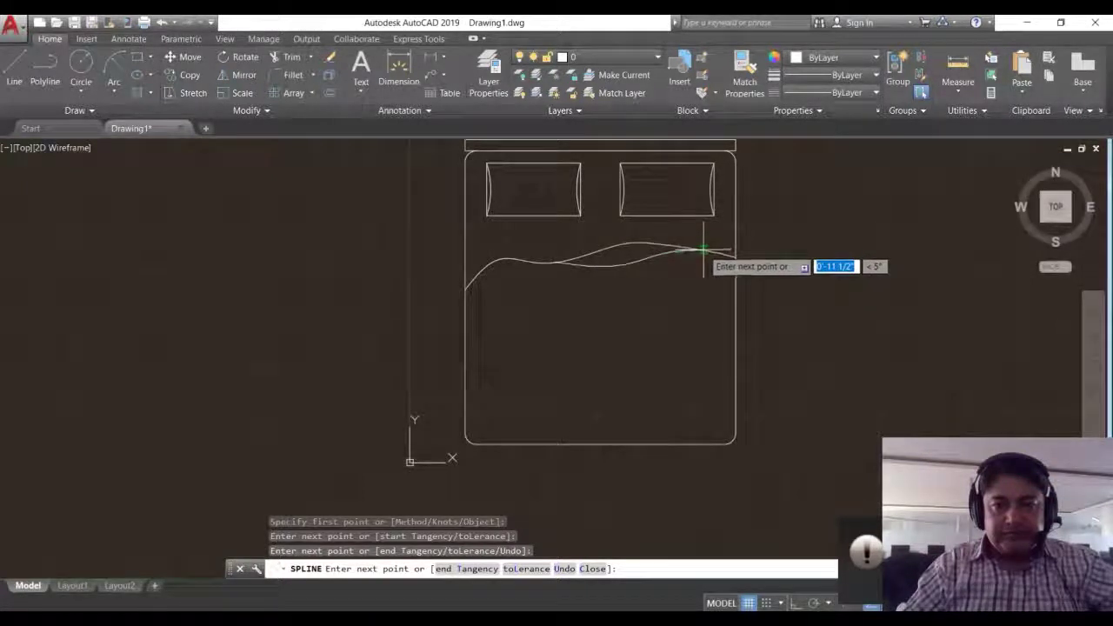
left_click(703, 251)
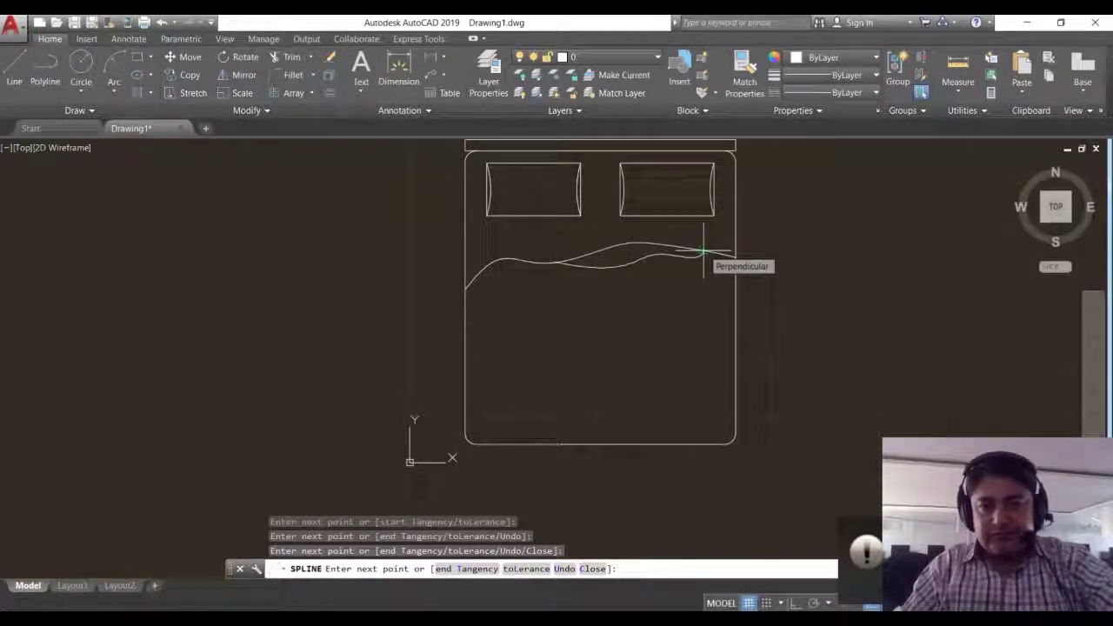
key("Return")
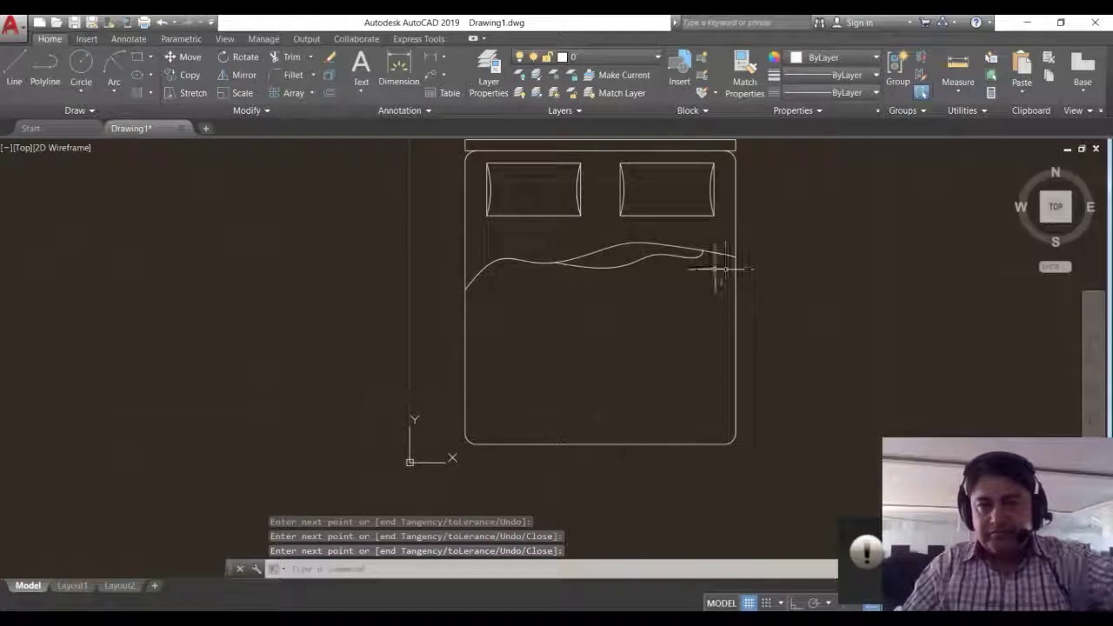
scroll(712, 264, "up", 2)
scroll(704, 241, "up", 2)
scroll(687, 274, "up", 2)
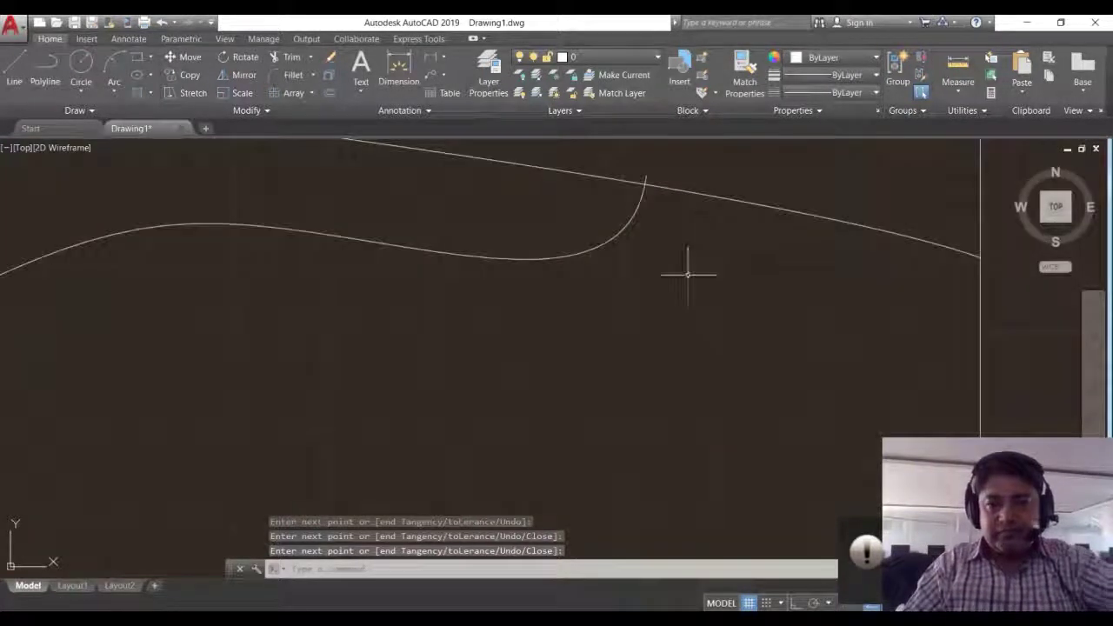
type("tr")
- Grip-stretch the second curve's end onto the first spline and recentre the bed in view
key("Return")
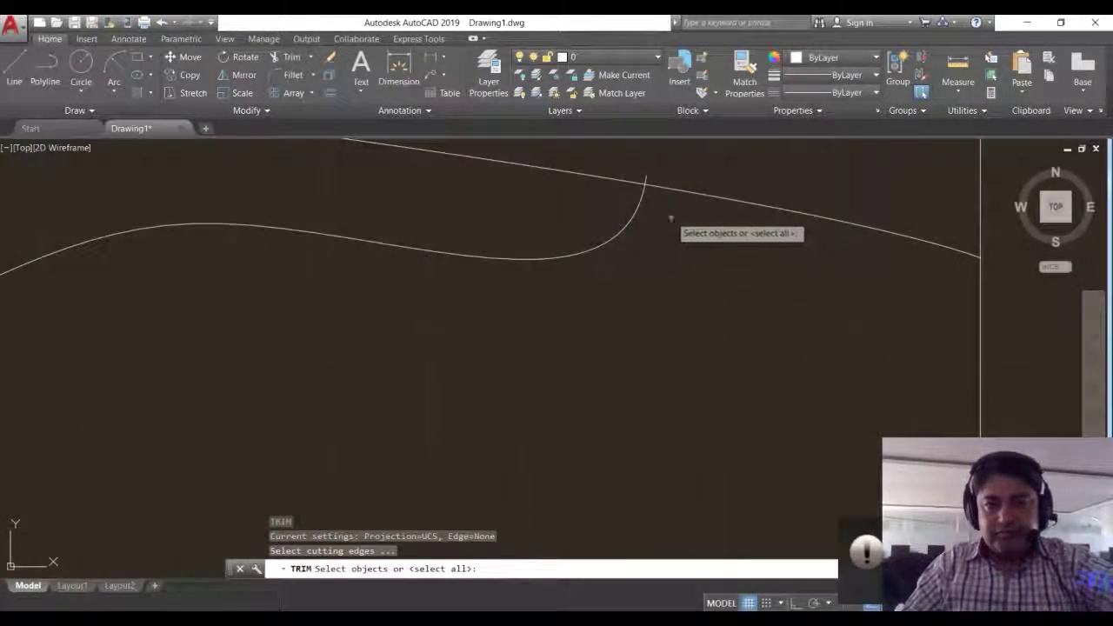
left_click(646, 185)
key("Escape")
key("Escape")
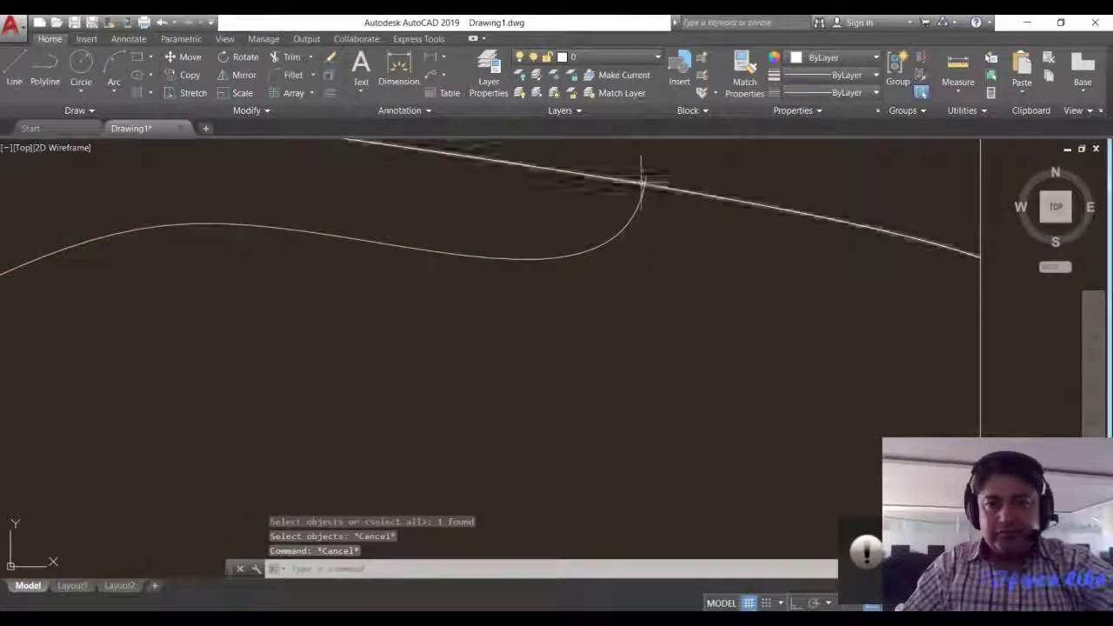
left_click(645, 183)
left_click(646, 182)
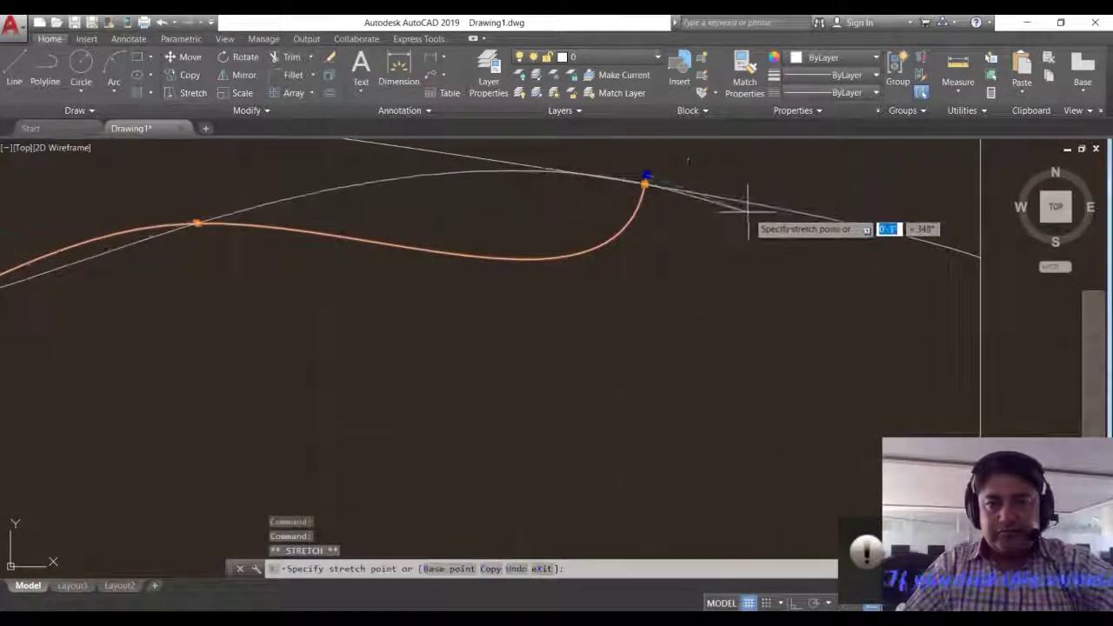
key("Down")
key("Escape")
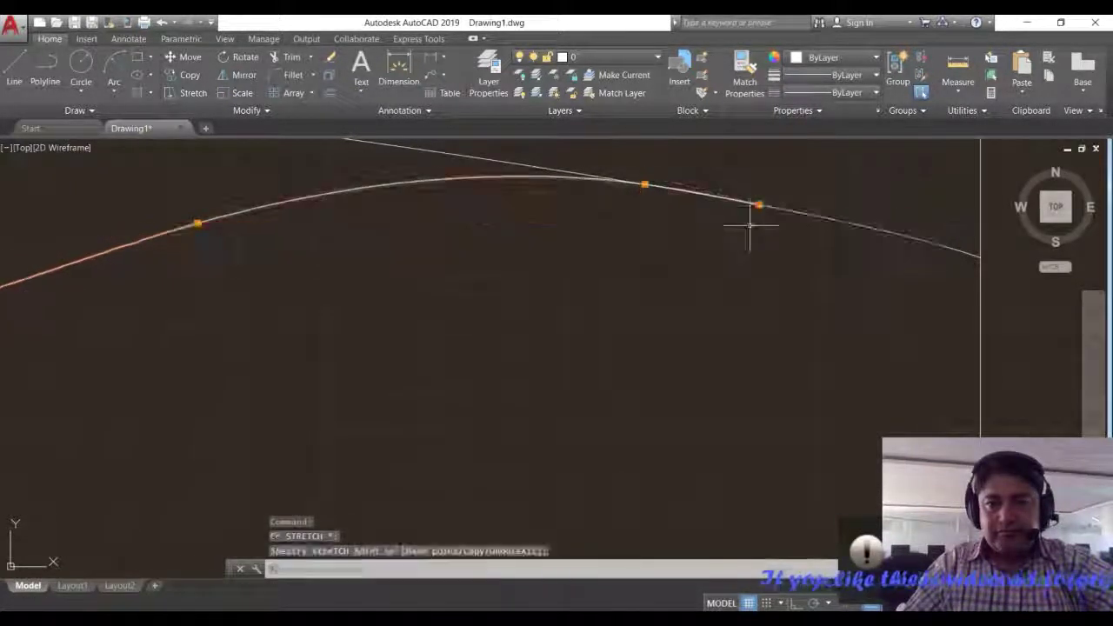
key("Escape")
scroll(706, 233, "down", 4)
middle_click_drag(691, 281, 733, 267)
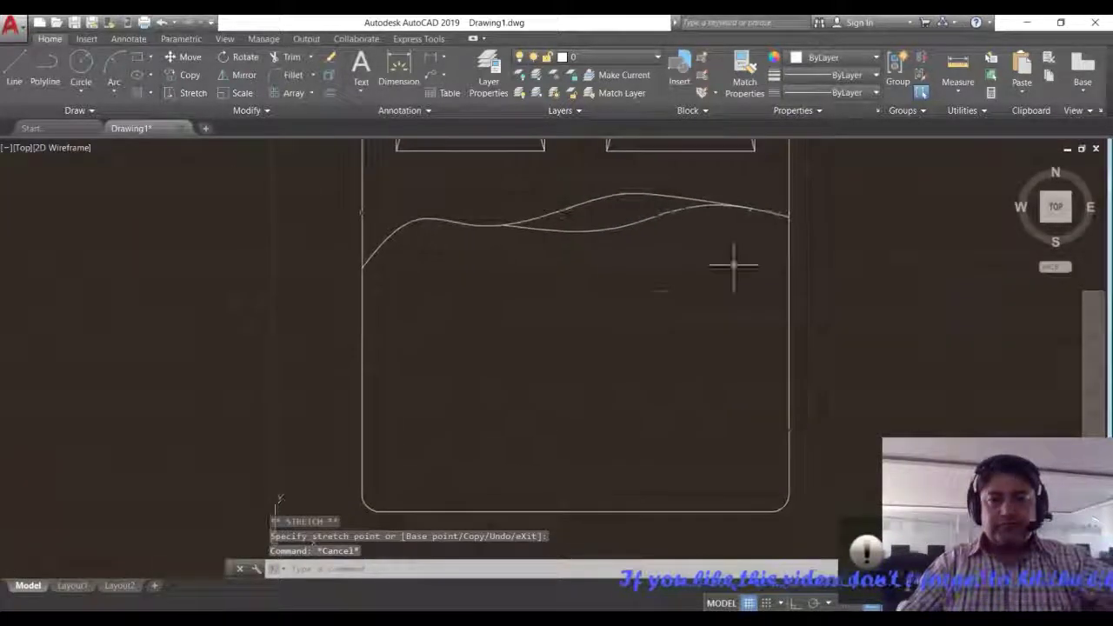
scroll(682, 309, "down", 2)
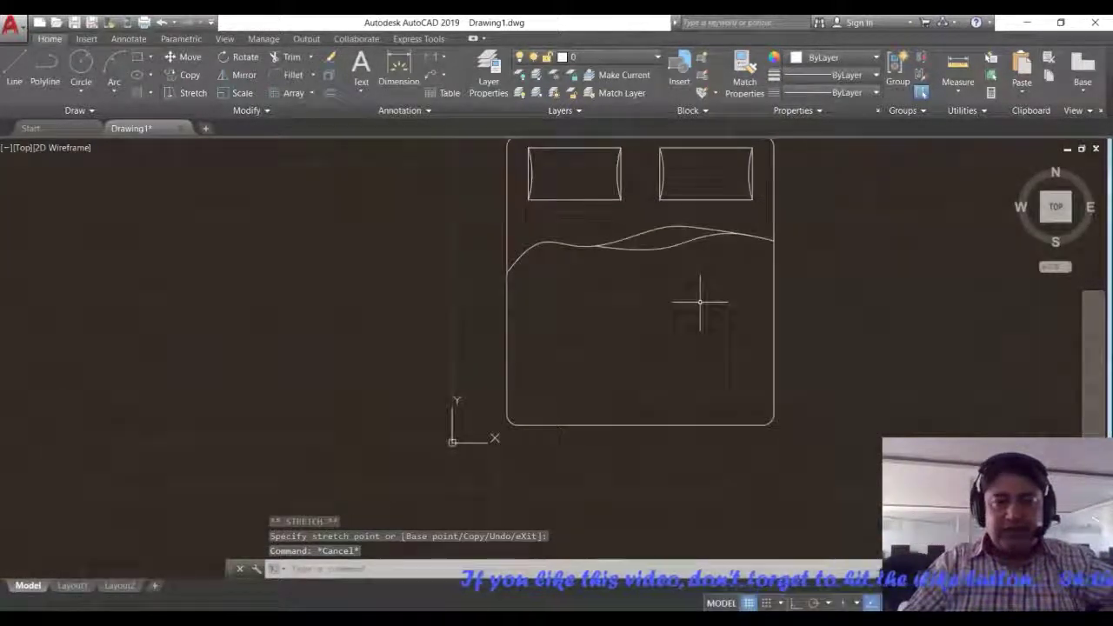
middle_click_drag(664, 293, 636, 303)
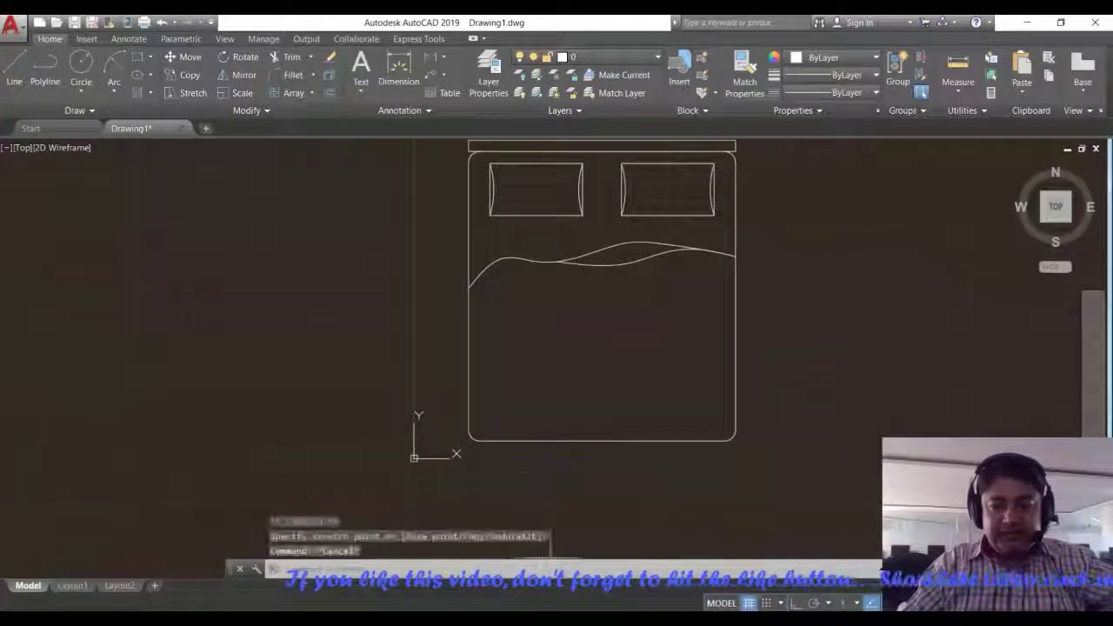
key("alt+Tab")
key("alt+Tab")
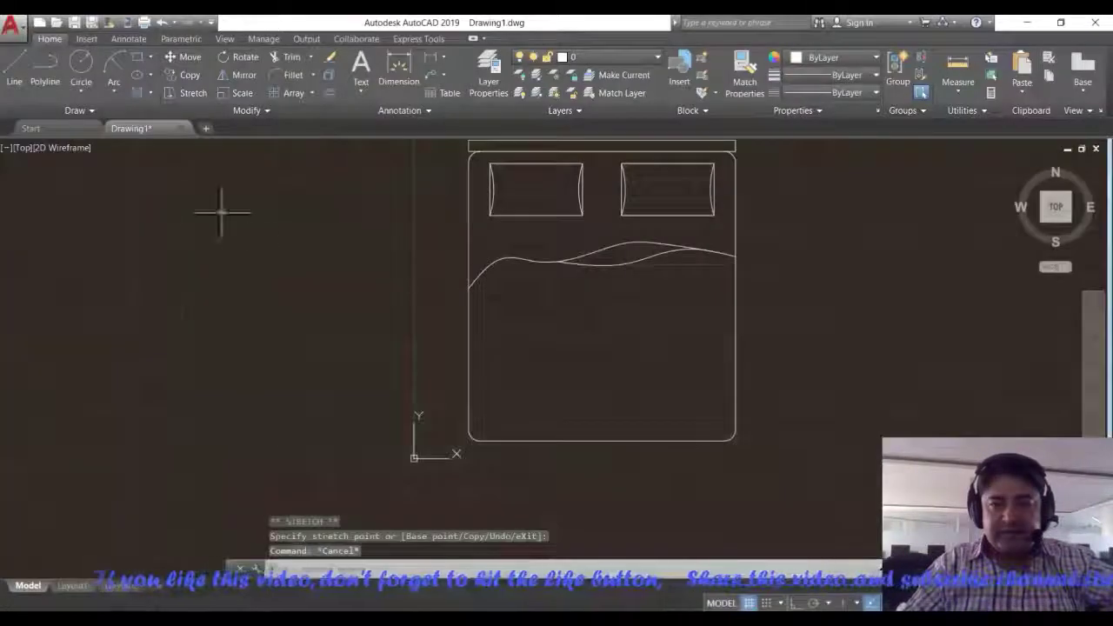
- Draw a line along the fold, a vertical line to the bed's bottom and a horizontal line across
left_click(26, 87)
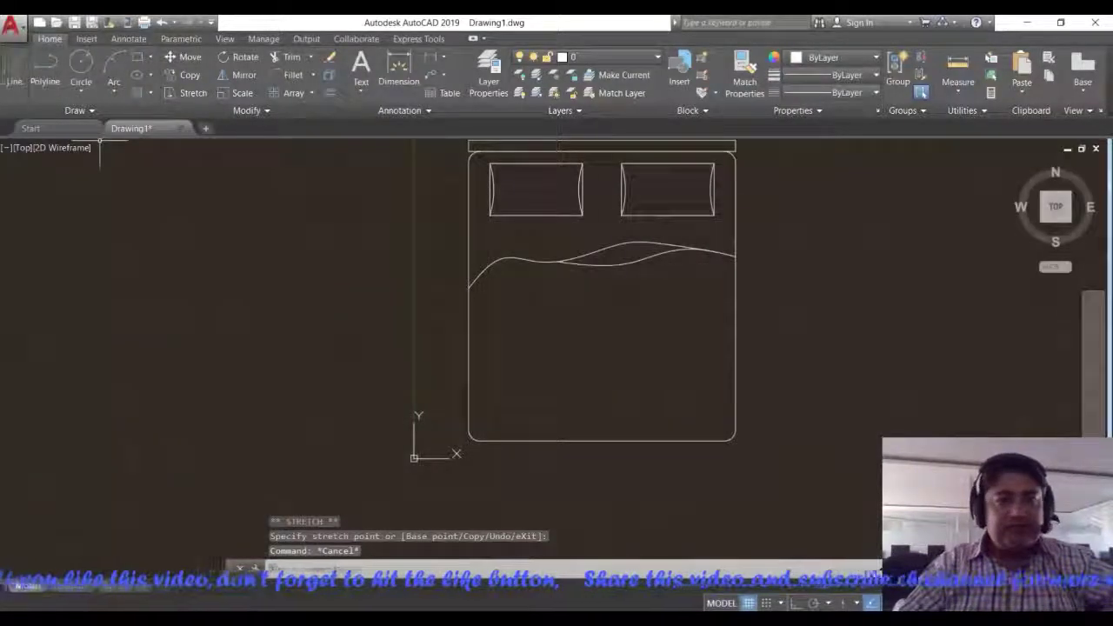
left_click(611, 265)
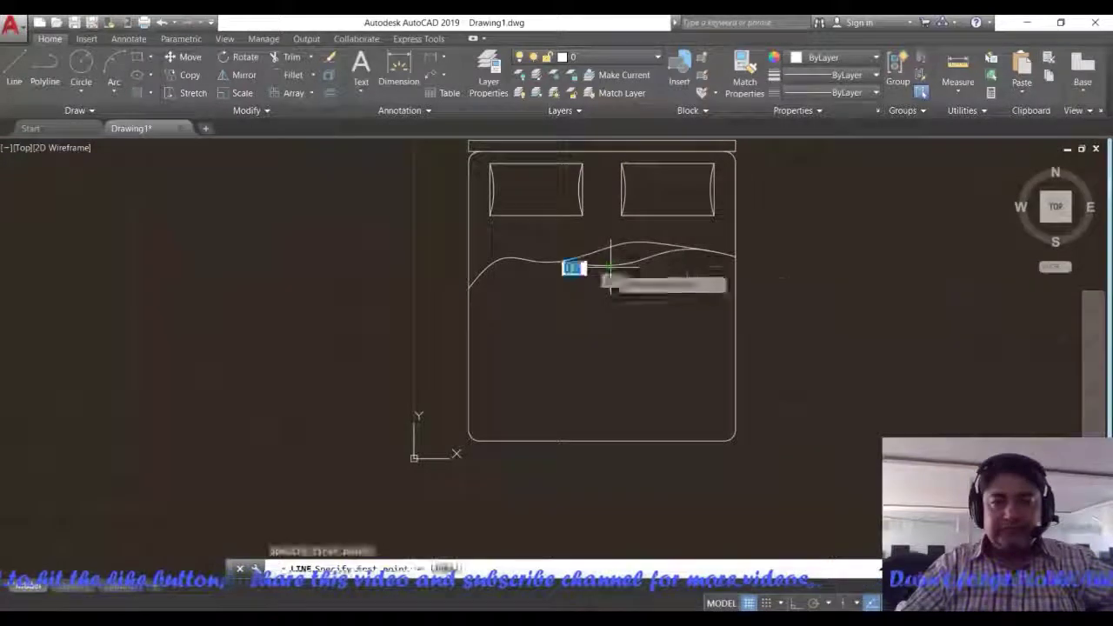
left_click(732, 265)
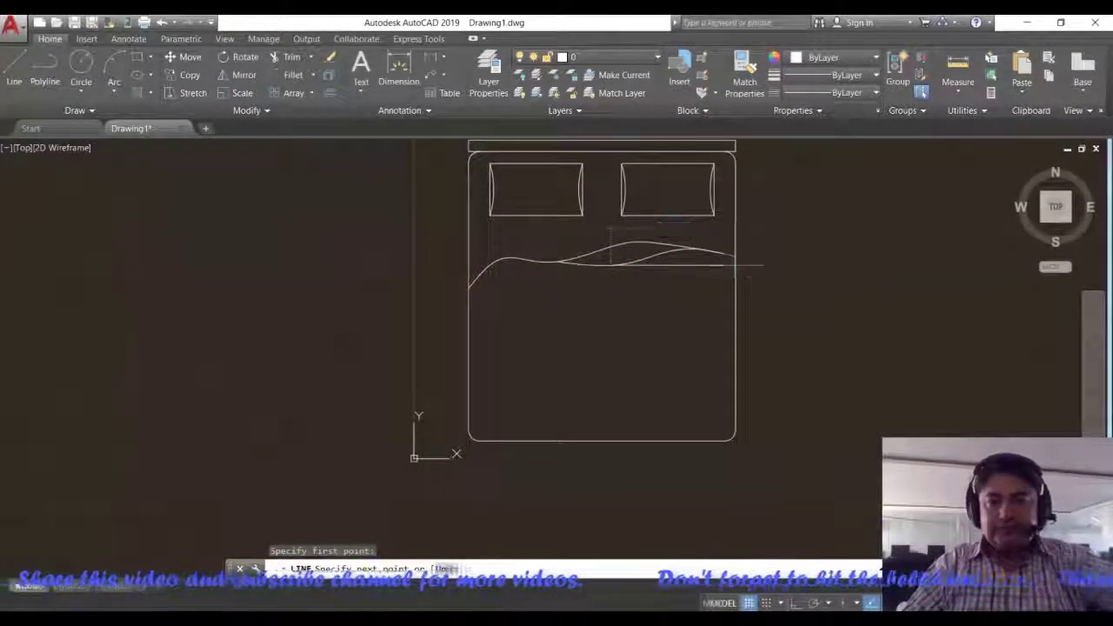
key("Return")
scroll(620, 286, "up", 4)
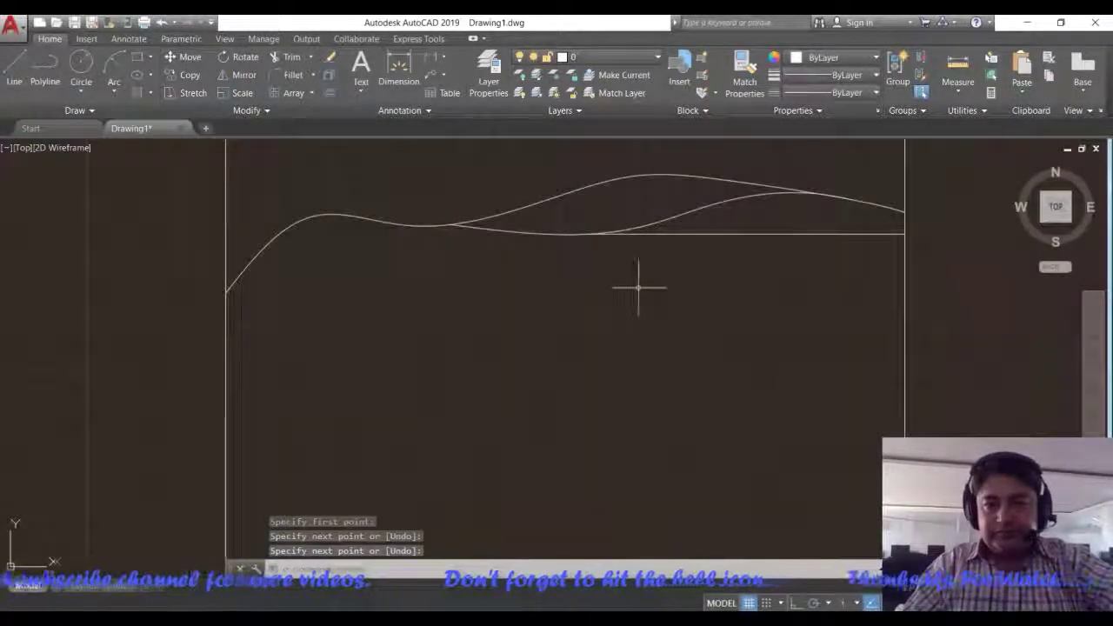
scroll(641, 287, "down", 4)
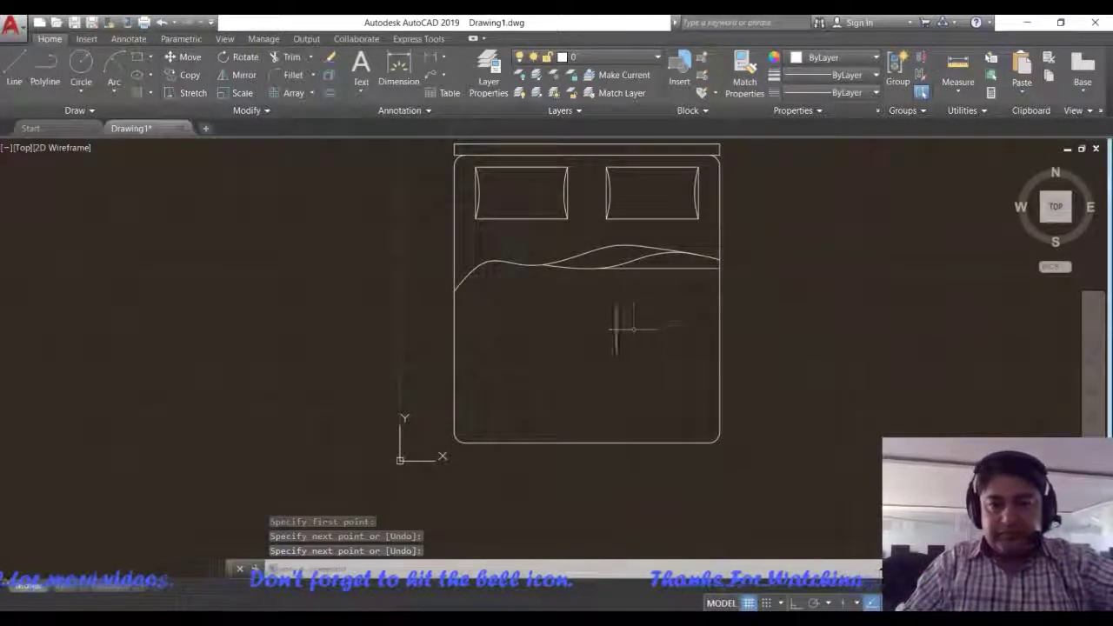
left_click(14, 69)
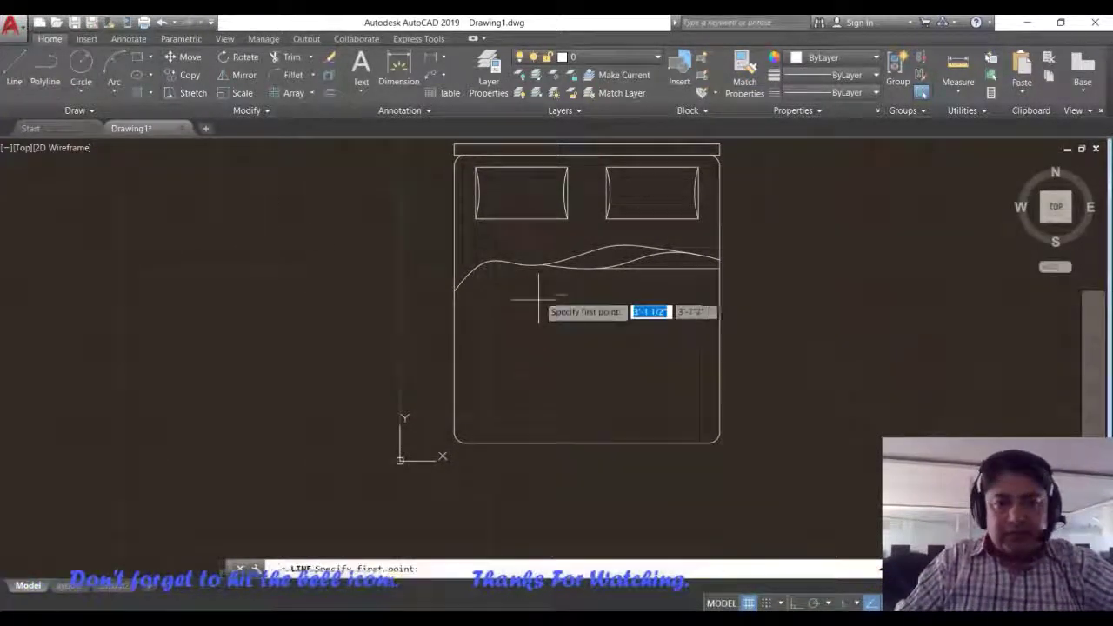
left_click(516, 265)
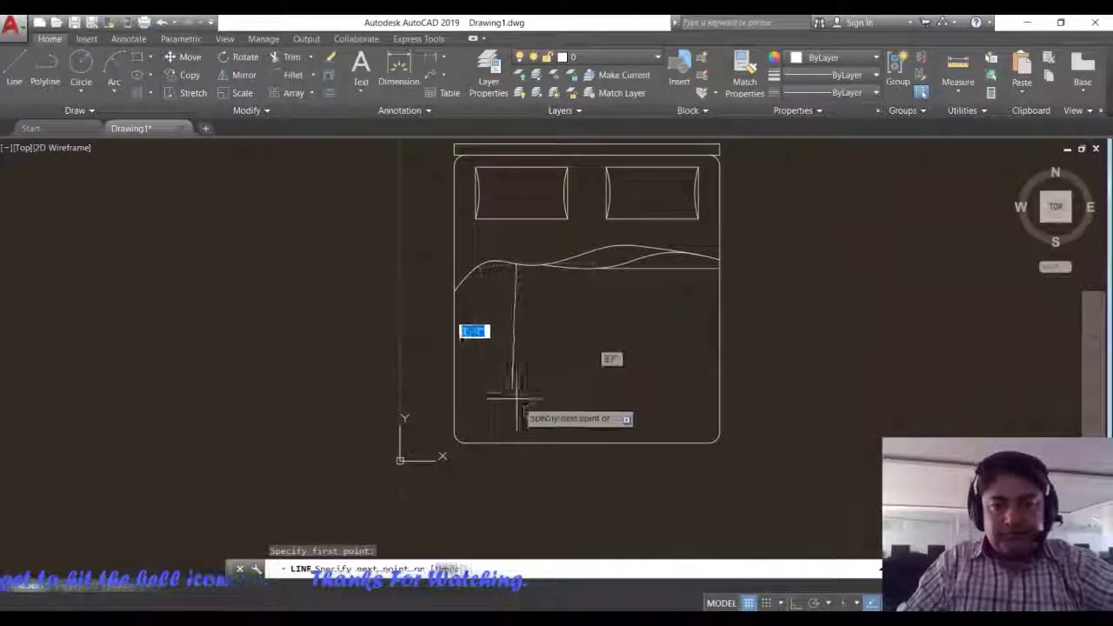
key("F8")
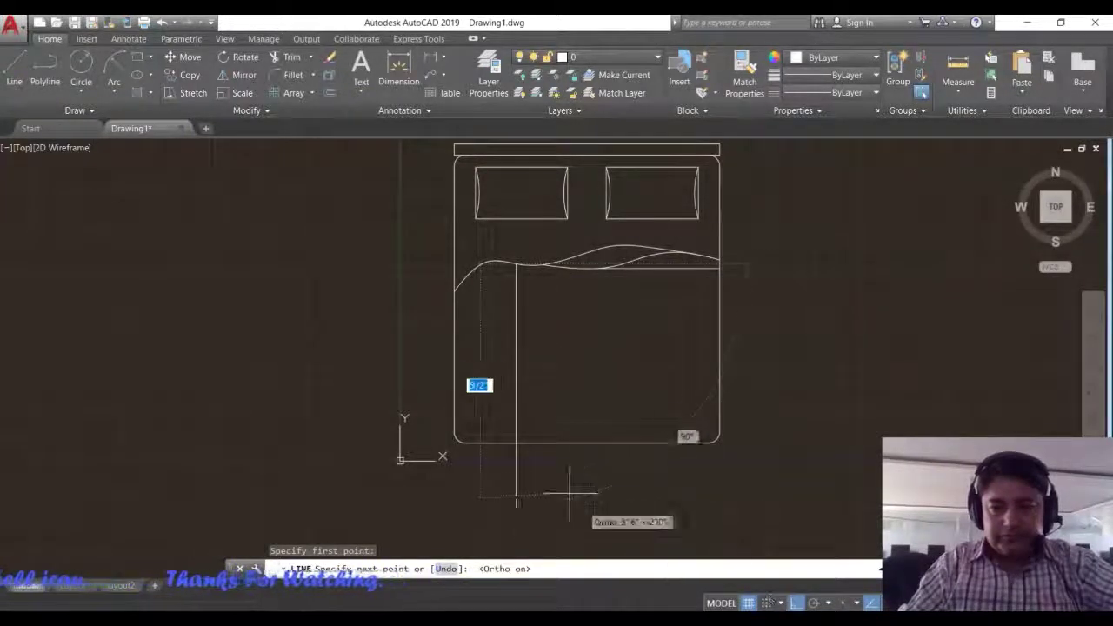
left_click(516, 442)
key("Return")
key("Return")
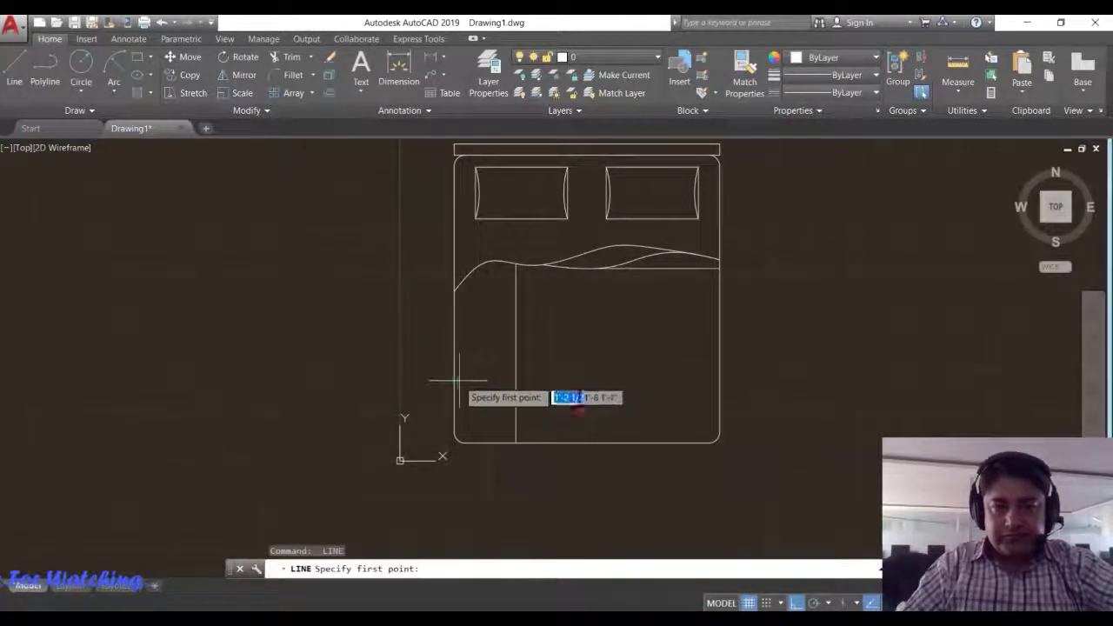
left_click(454, 380)
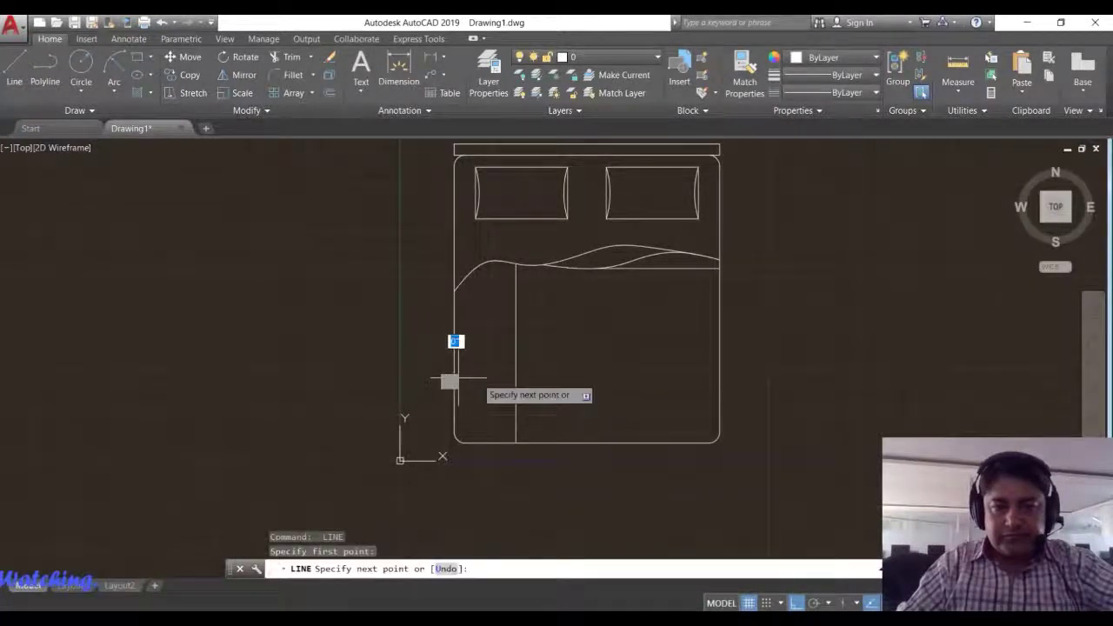
left_click(719, 380)
key("Return")
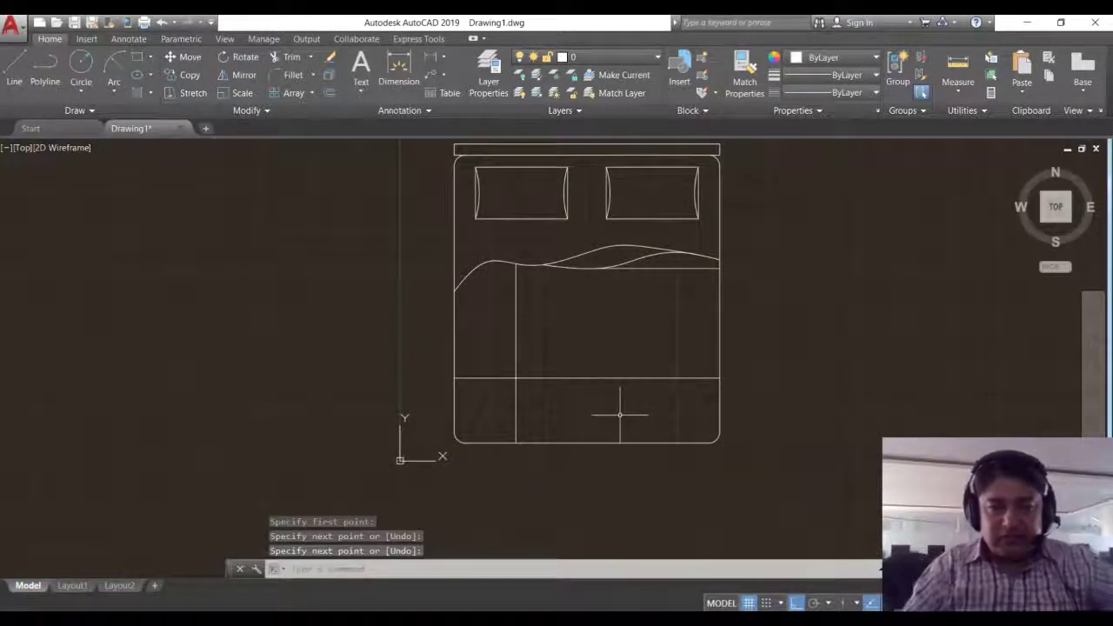
- Offset the horizontal line upward by .5 five times to form a horizontal stripe band
type("o")
key("Return")
type("5\"")
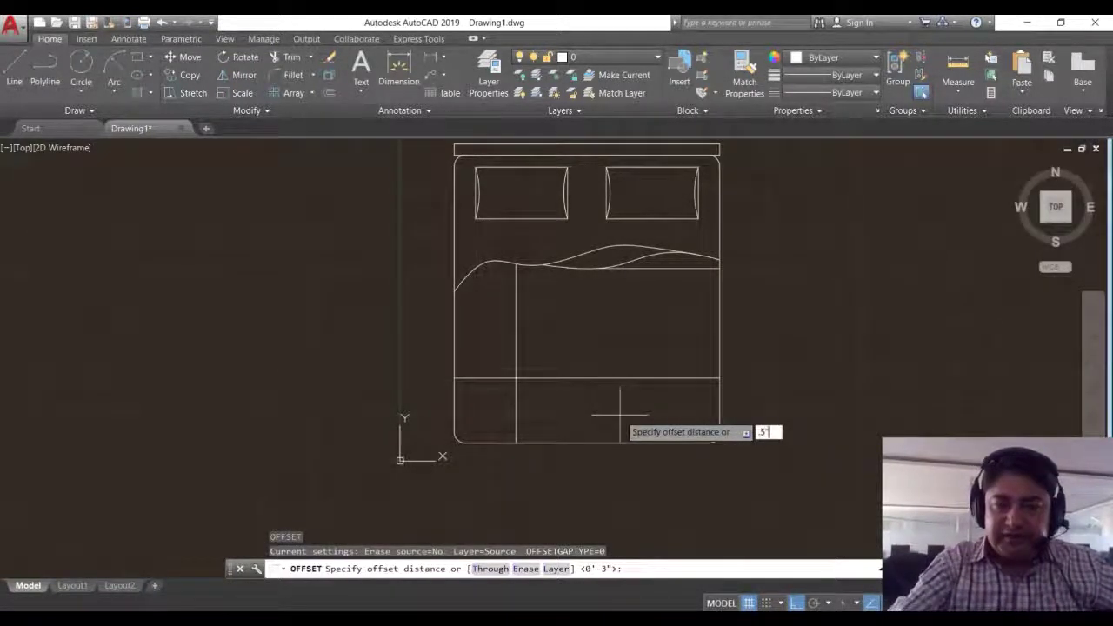
key("Return")
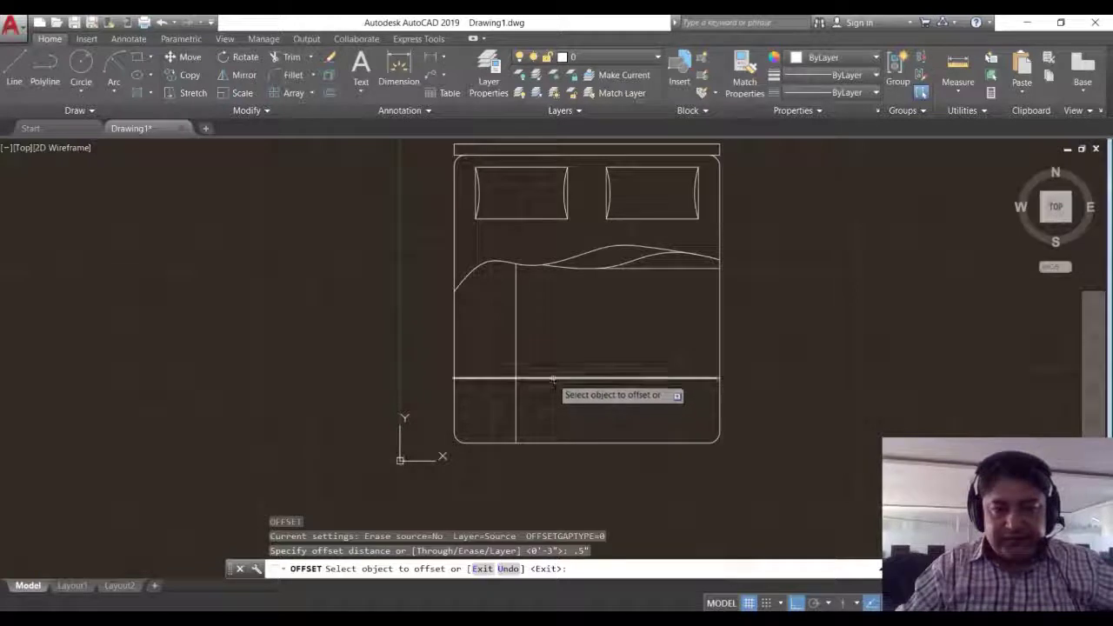
left_click(552, 379)
left_click(550, 369)
scroll(551, 371, "up", 5)
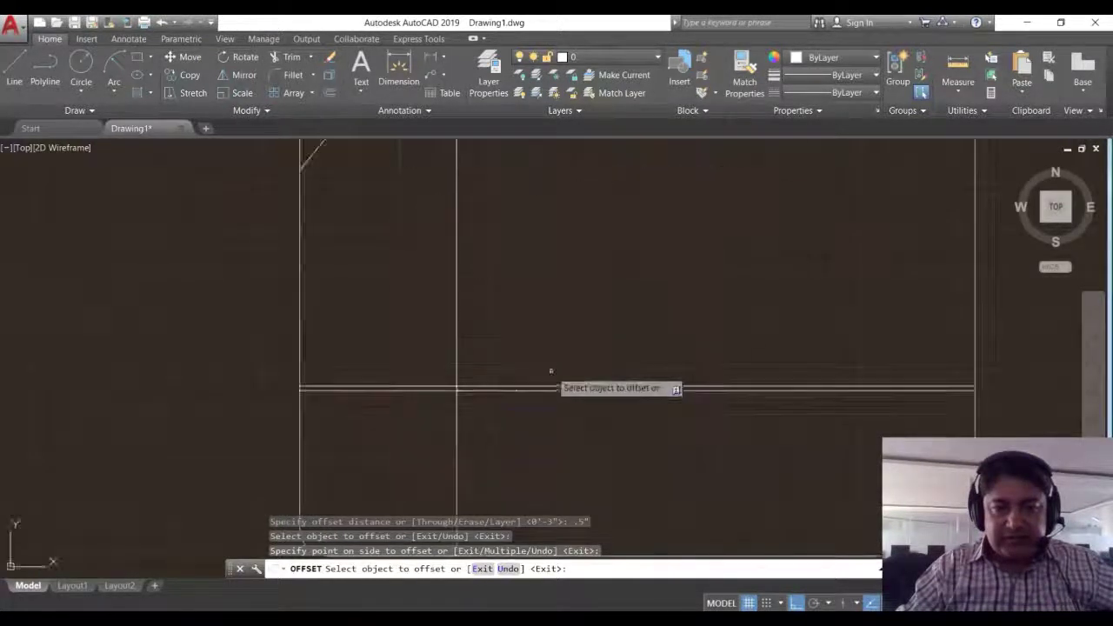
left_click(548, 386)
left_click(543, 371)
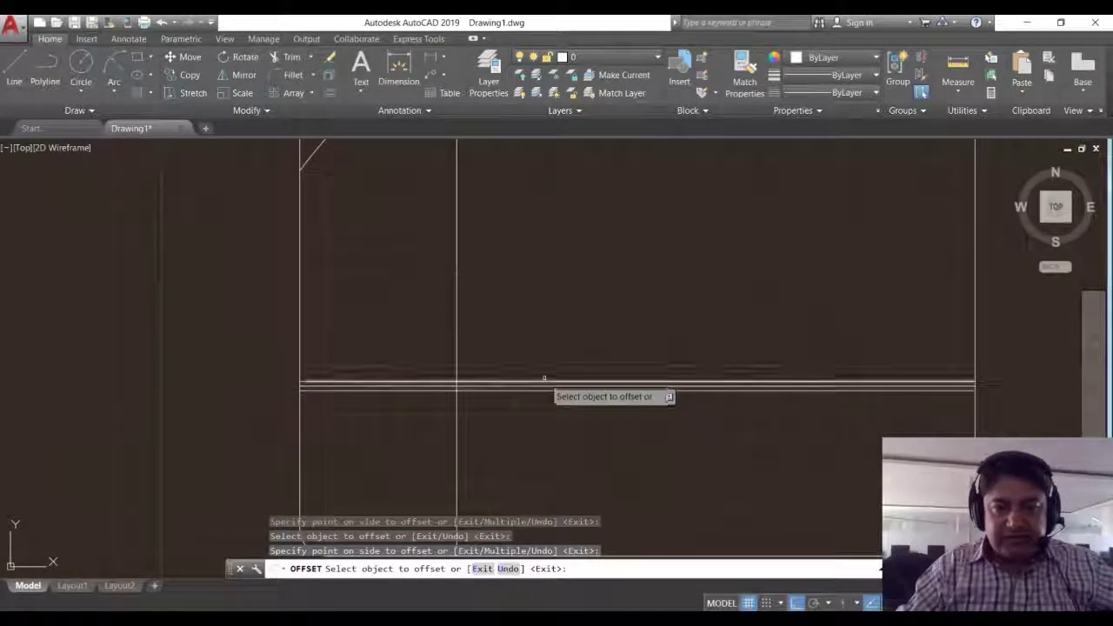
left_click(545, 378)
left_click(545, 367)
left_click(547, 374)
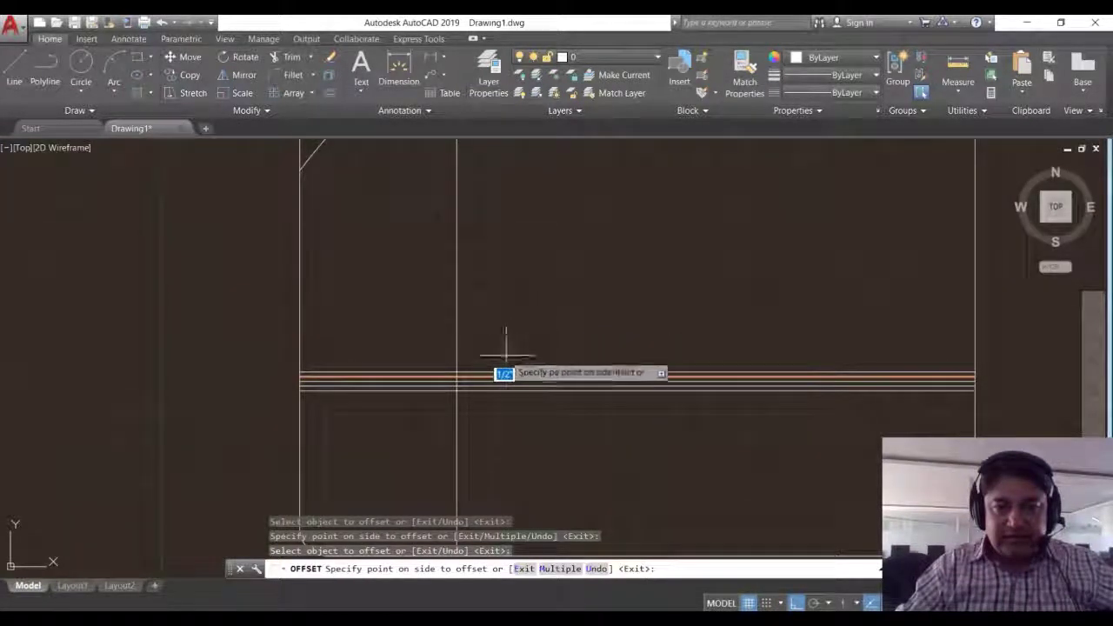
left_click(545, 366)
left_click(545, 372)
left_click(522, 353)
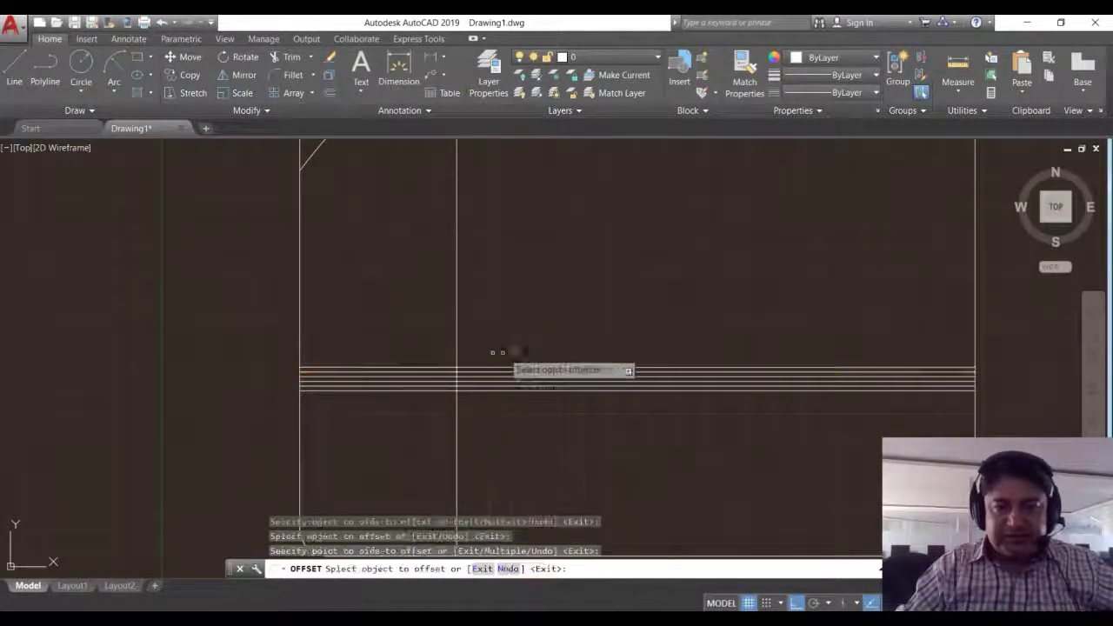
- Offset the vertical line rightward by .5 five times to form a vertical stripe band
left_click(457, 346)
left_click(500, 350)
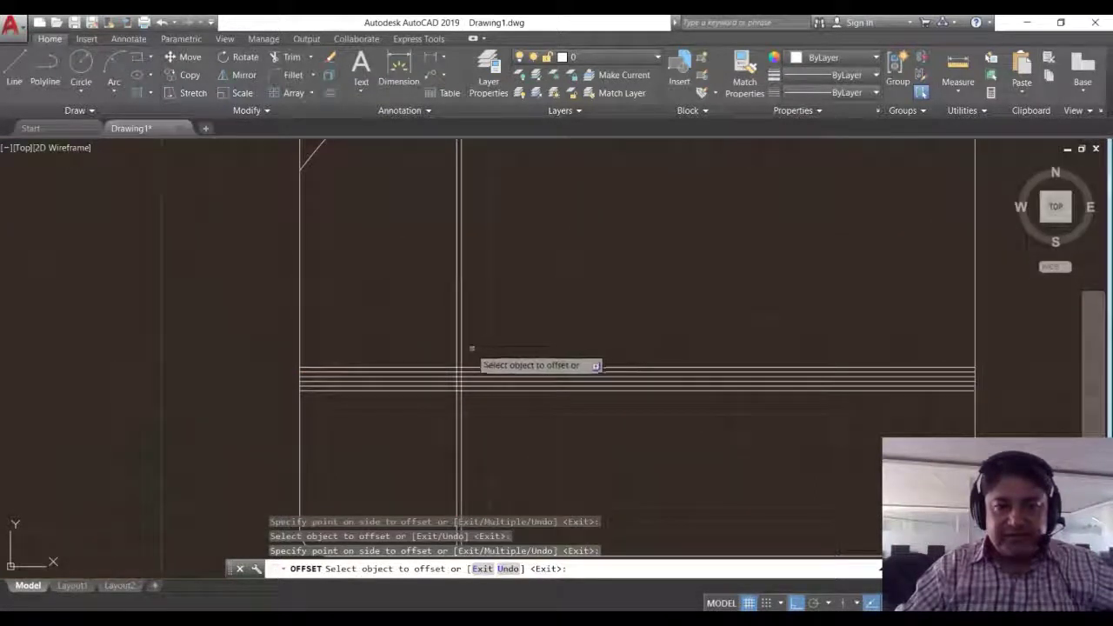
left_click(466, 358)
left_click(501, 356)
scroll(479, 365, "up", 3)
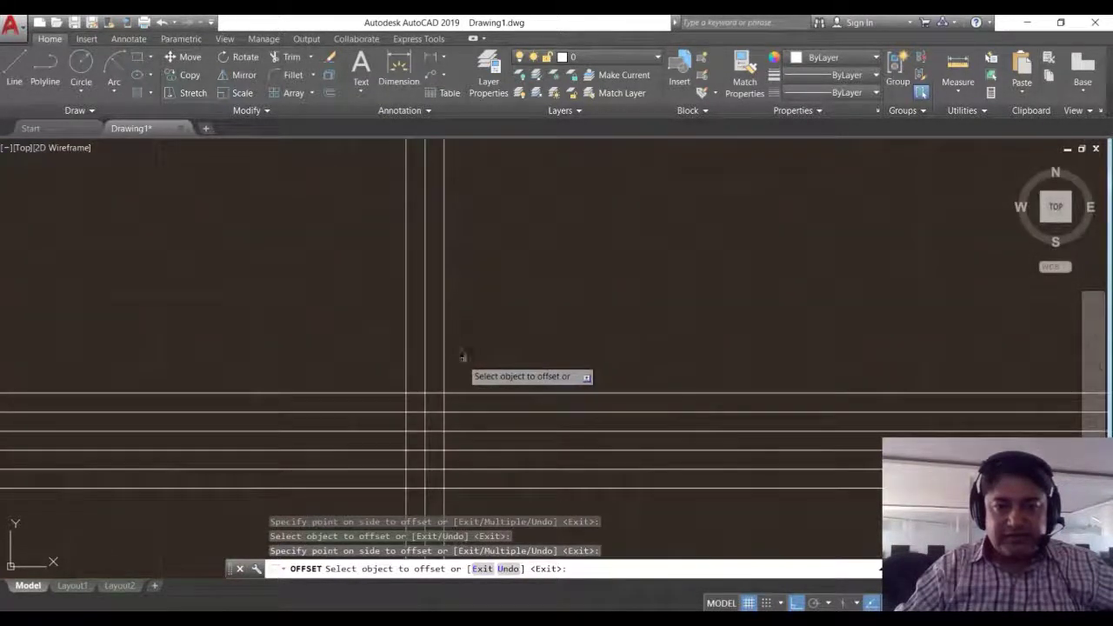
scroll(461, 370, "up", 2)
scroll(448, 379, "up", 2)
left_click(442, 375)
left_click(488, 370)
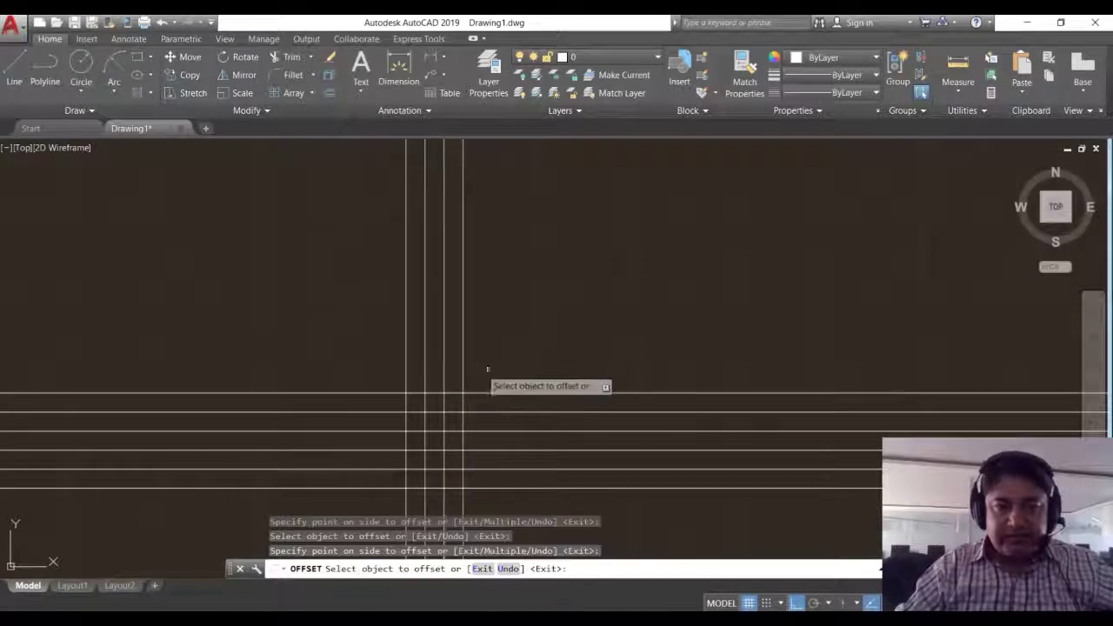
left_click(462, 373)
left_click(501, 372)
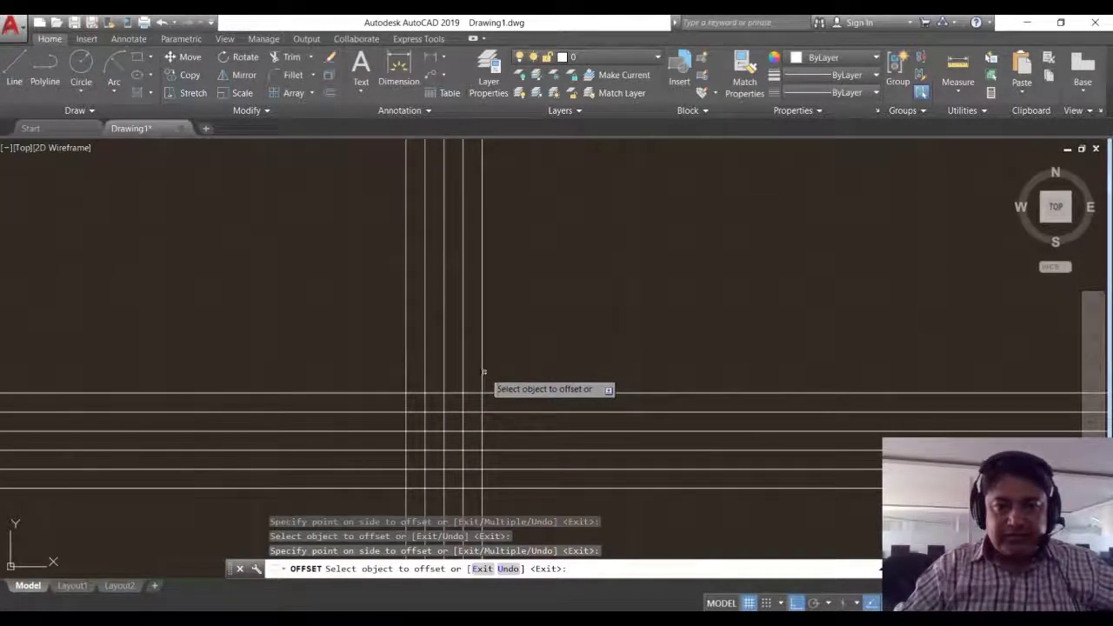
left_click(484, 373)
left_click(490, 370)
scroll(505, 379, "down", 5)
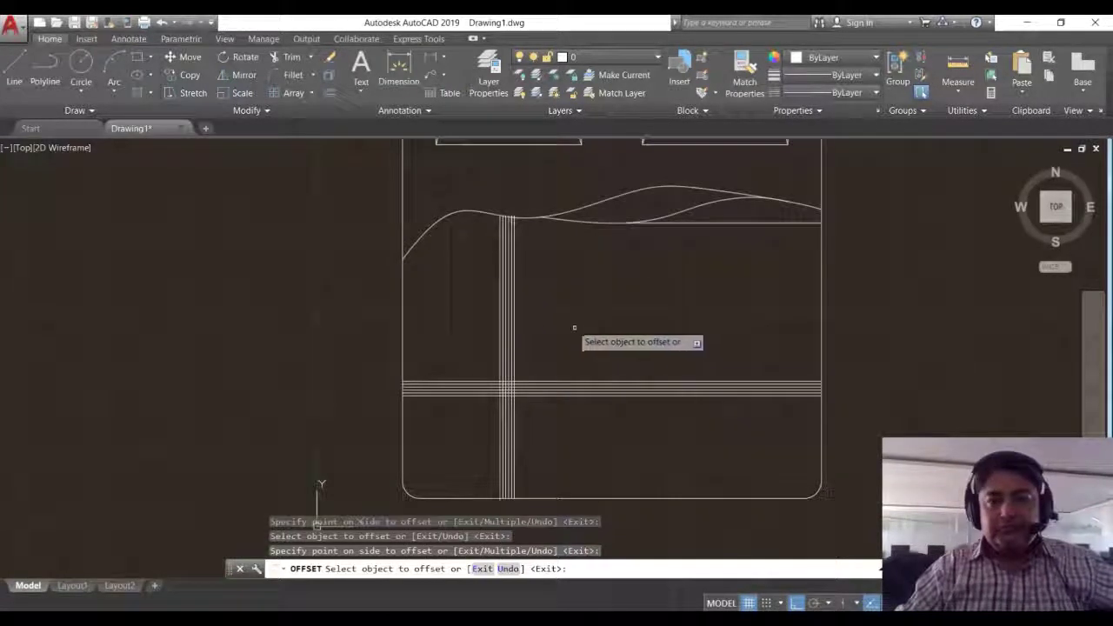
scroll(521, 210, "up", 2)
- Trim the band lines crossing the fold using TR with a crossing window
key("Escape")
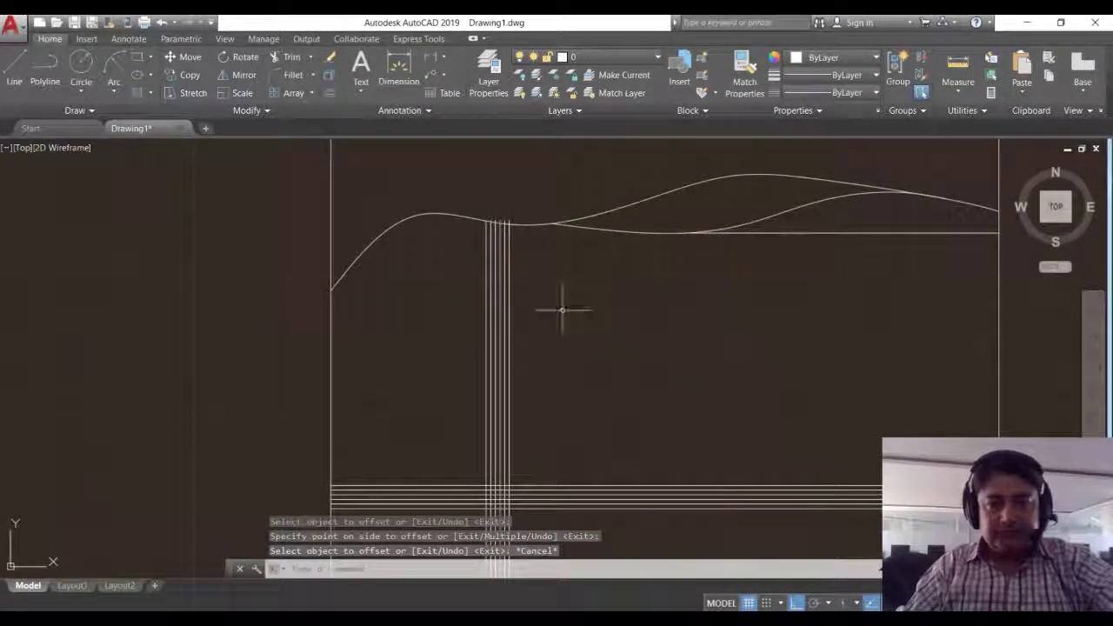
type("tr")
key("Return")
key("Return")
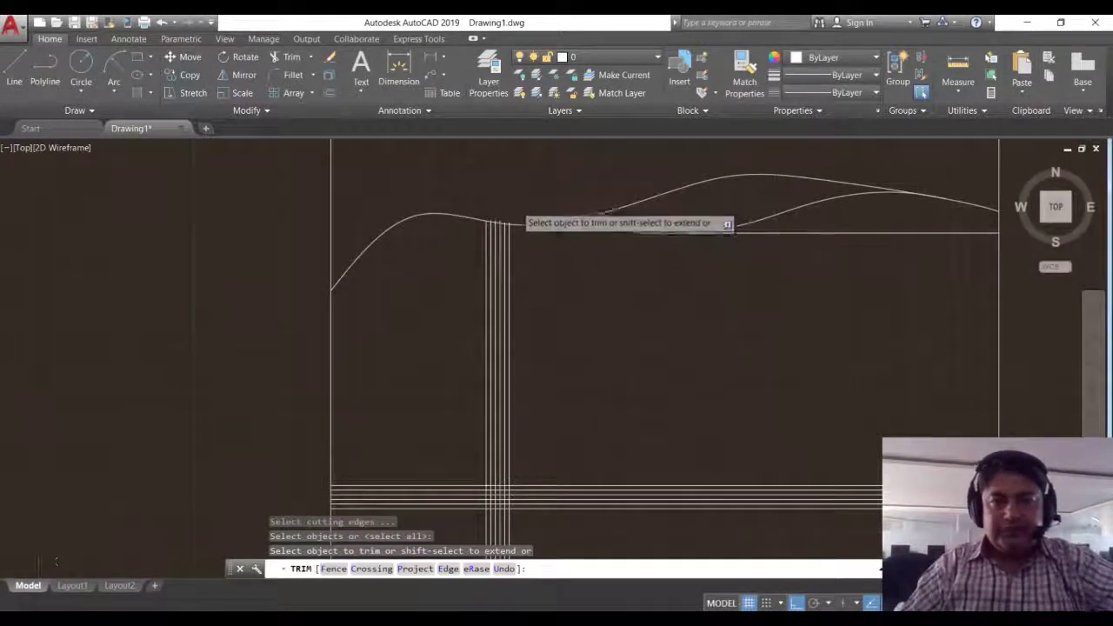
scroll(522, 215, "up", 2)
left_click(513, 211)
left_click(454, 267)
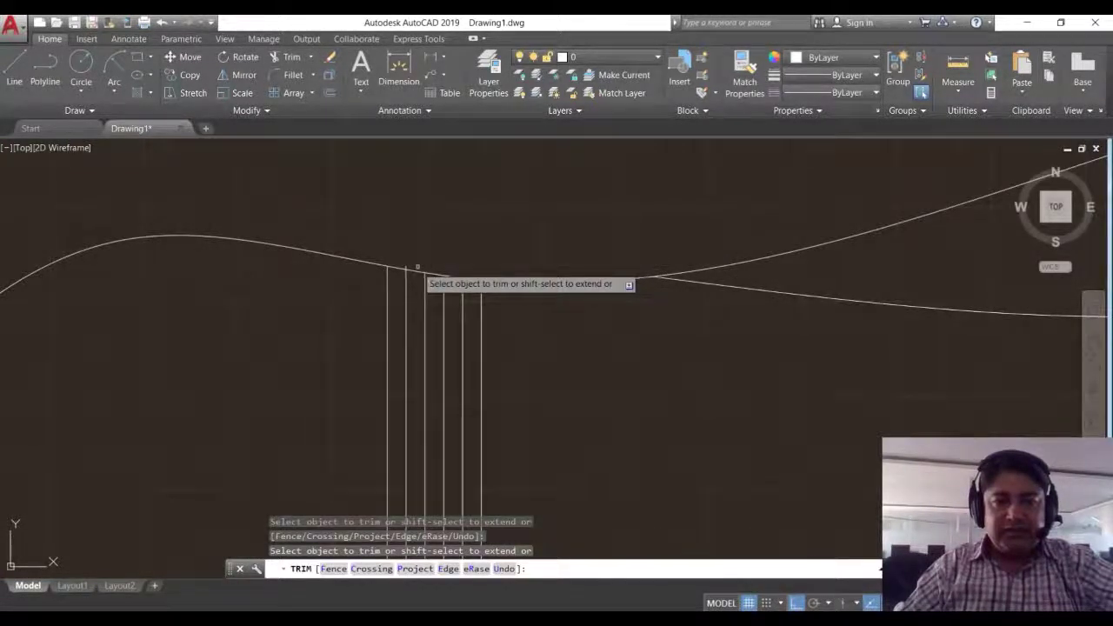
- Trim the remaining band ends above the blanket fold curve and finish trimming
scroll(417, 268, "up", 2)
scroll(417, 271, "up", 3)
left_click(418, 266)
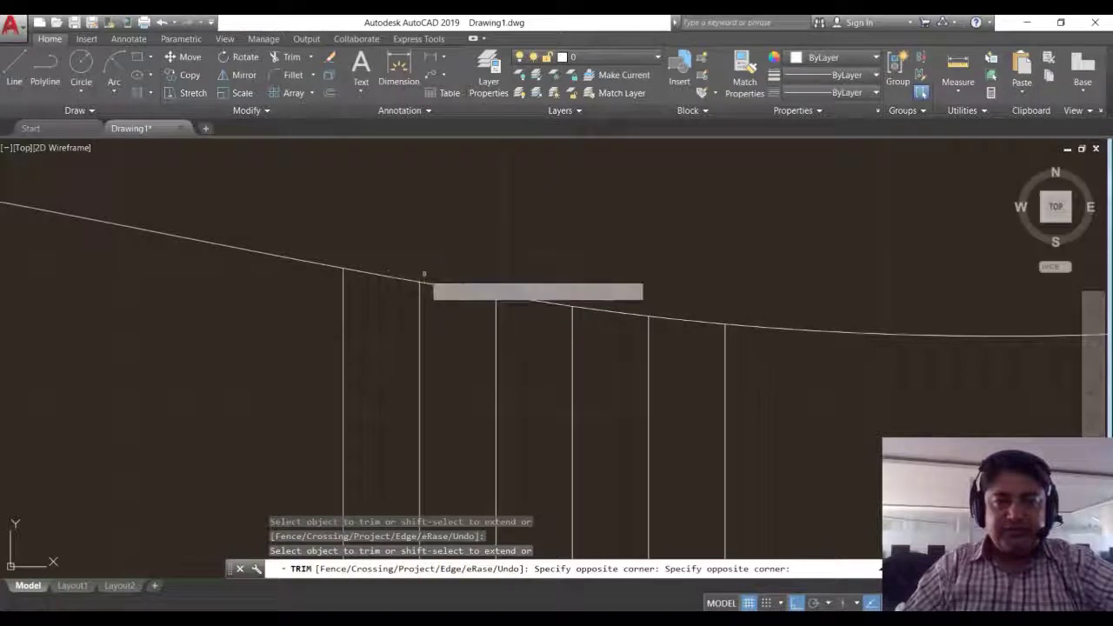
scroll(424, 274, "down", 3)
scroll(426, 261, "down", 3)
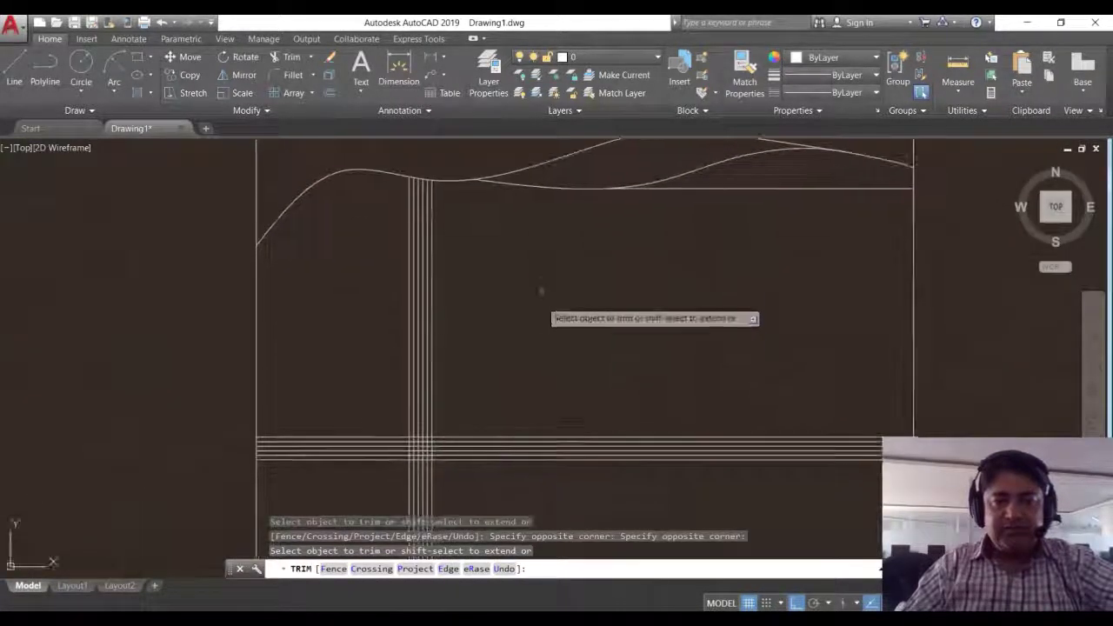
scroll(574, 313, "down", 2)
scroll(594, 327, "down", 4)
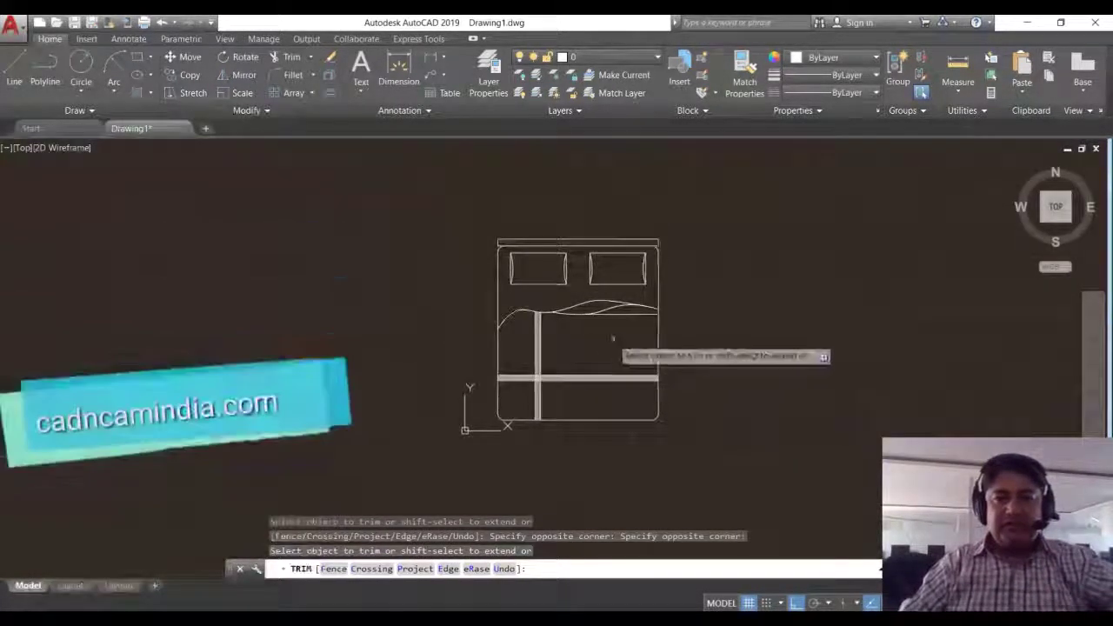
scroll(613, 339, "up", 2)
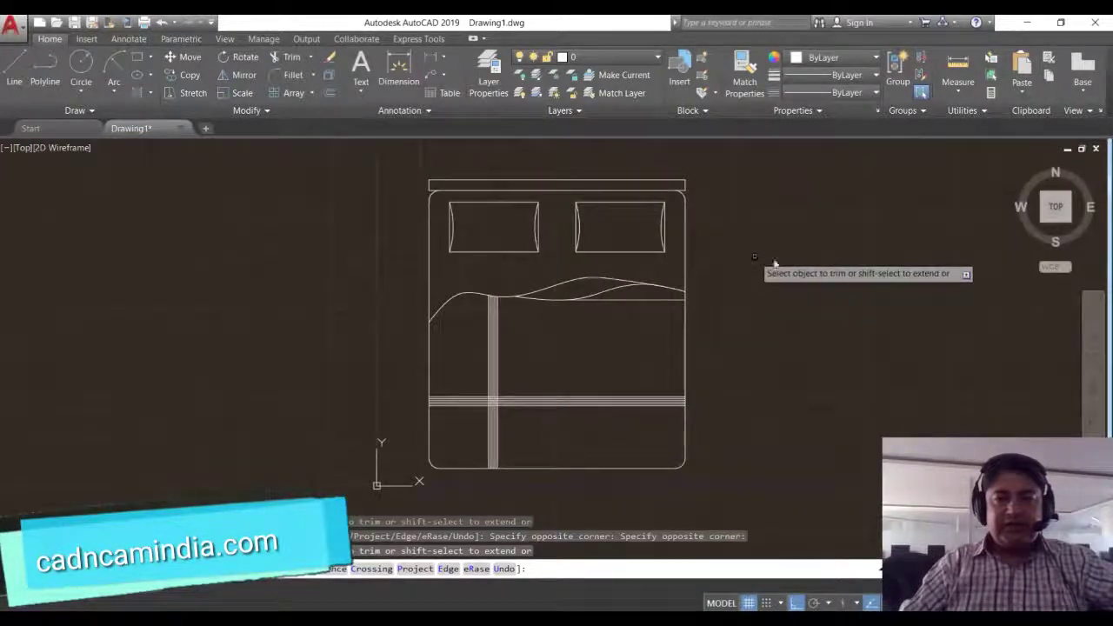
key("Return")
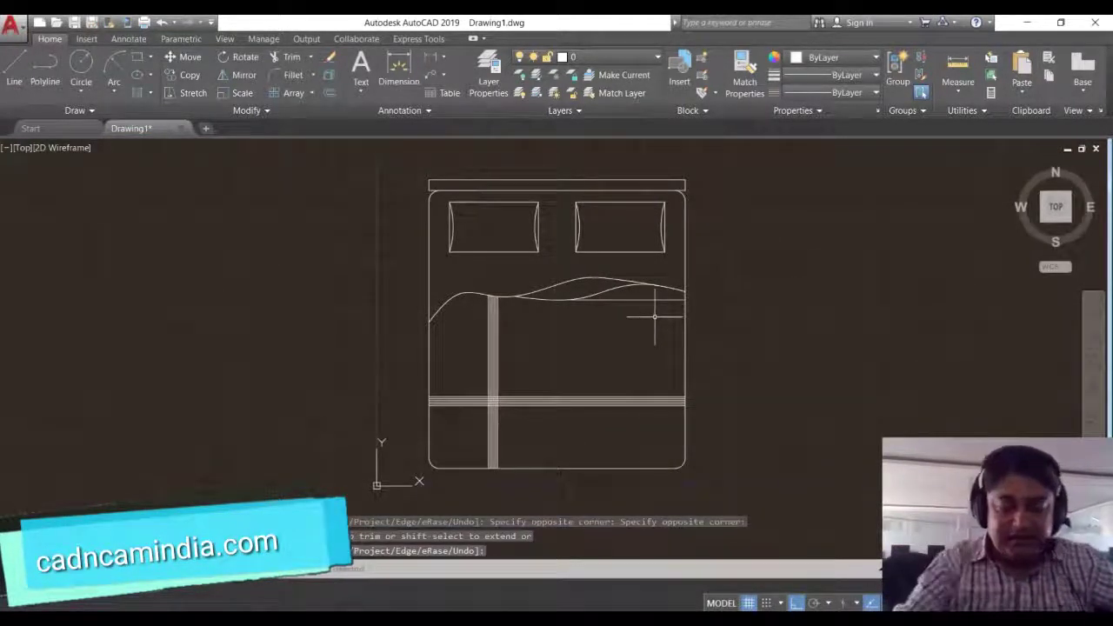
- Offset the blanket fold line into three parallel fold lines at the half-inch spacing
key("Escape")
type("o")
key("Return")
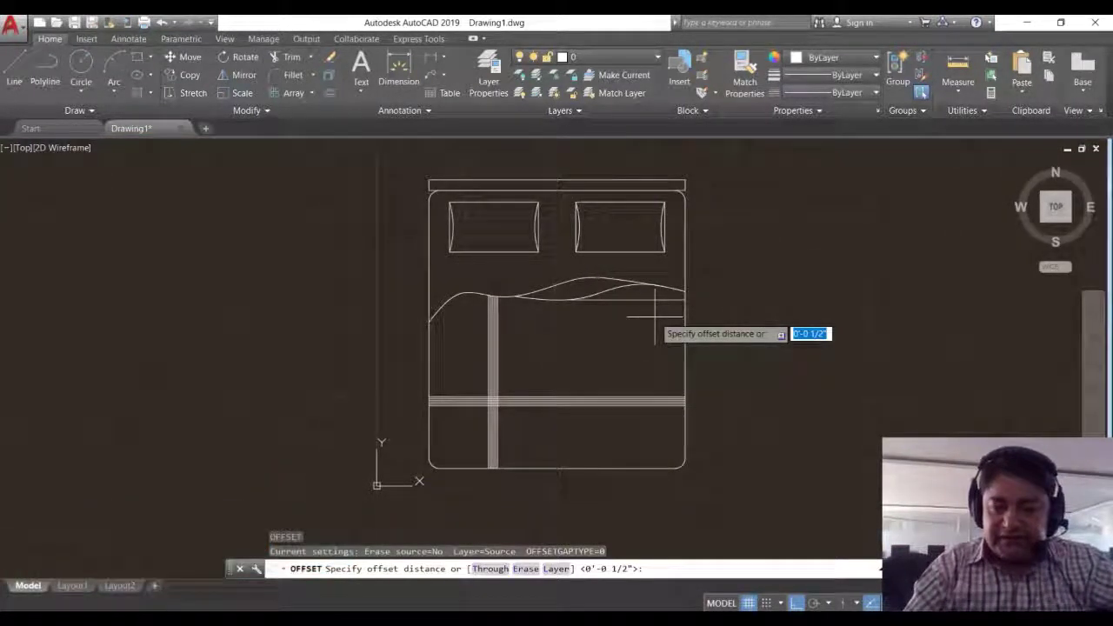
key("Return")
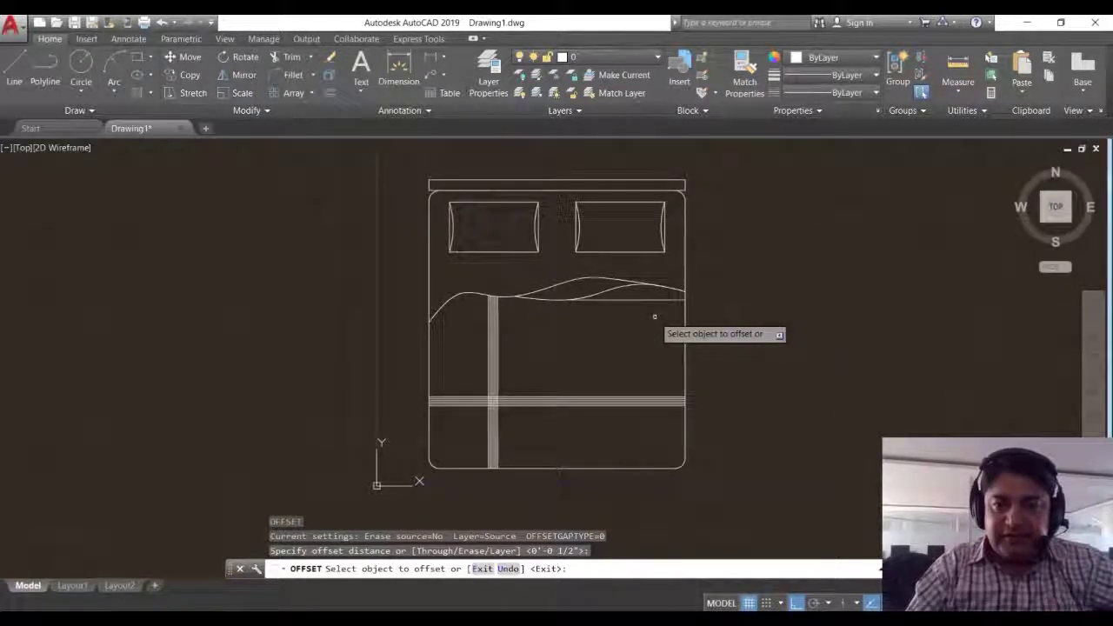
left_click(654, 300)
scroll(652, 313, "up", 5)
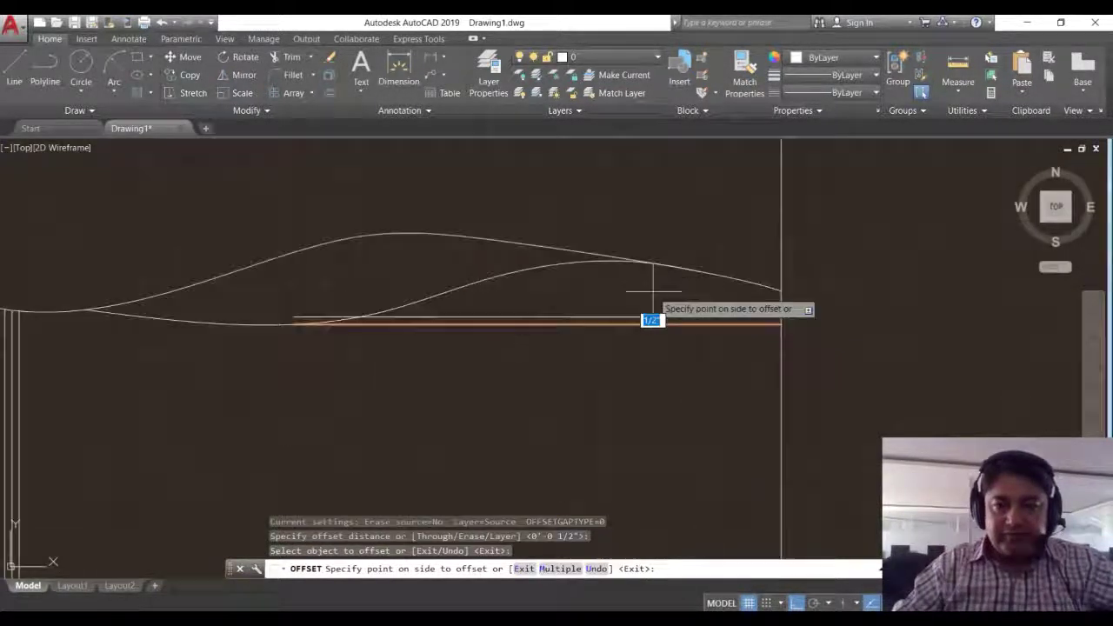
left_click(653, 296)
left_click(653, 317)
left_click(651, 301)
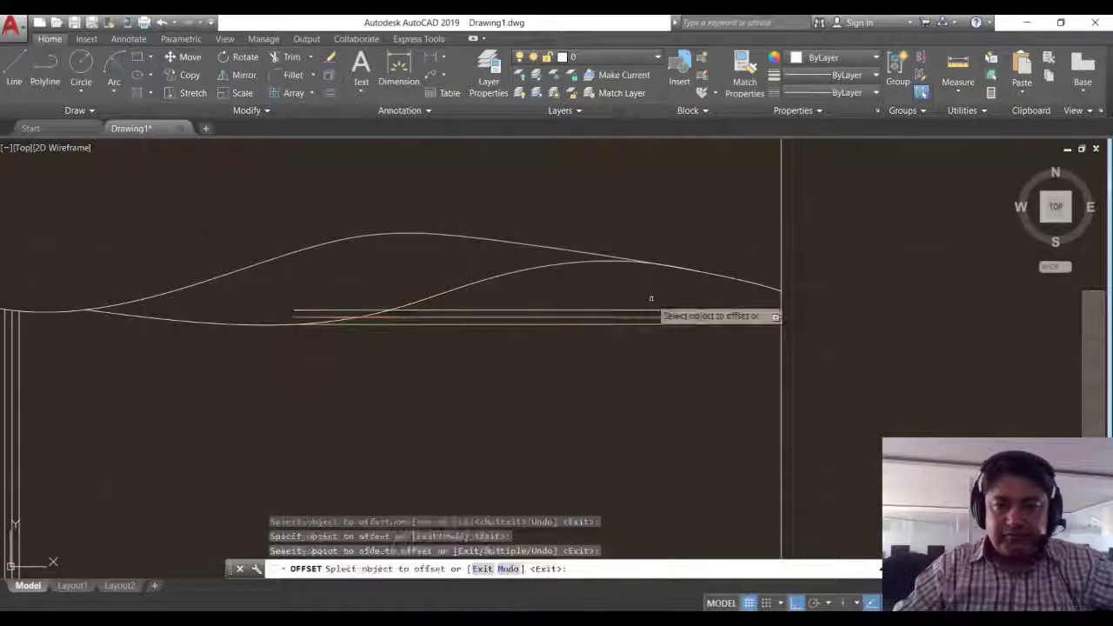
left_click(651, 300)
left_click(651, 293)
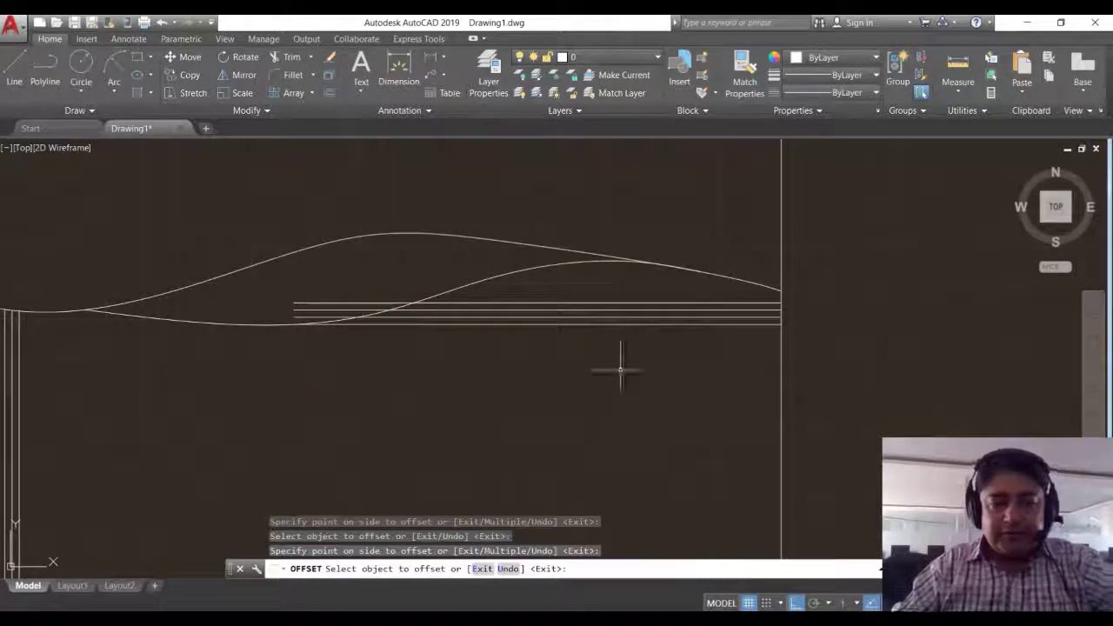
key("Escape")
- Trim the overhanging fold line ends with a crossing window
type("tr")
key("Return")
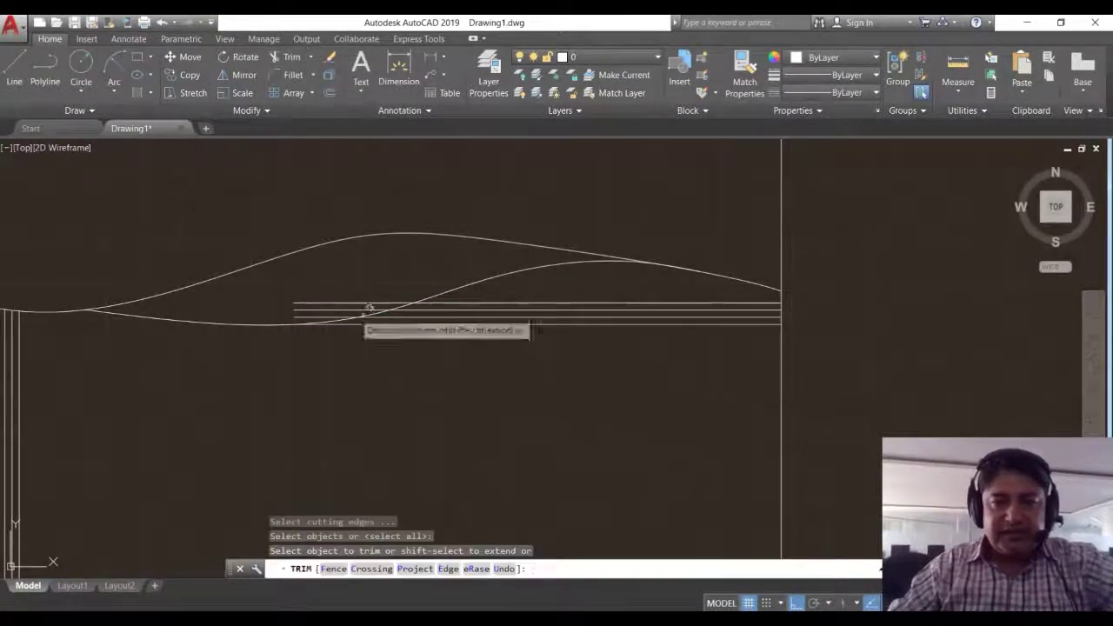
scroll(306, 292, "up", 5)
left_click(360, 283)
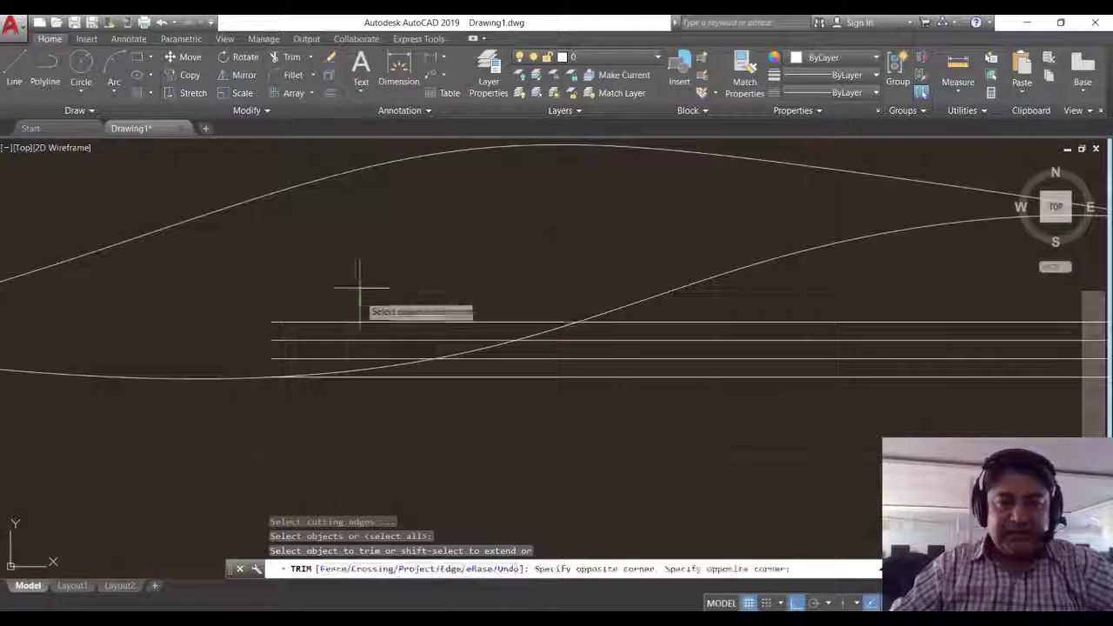
left_click(288, 357)
scroll(511, 343, "down", 4)
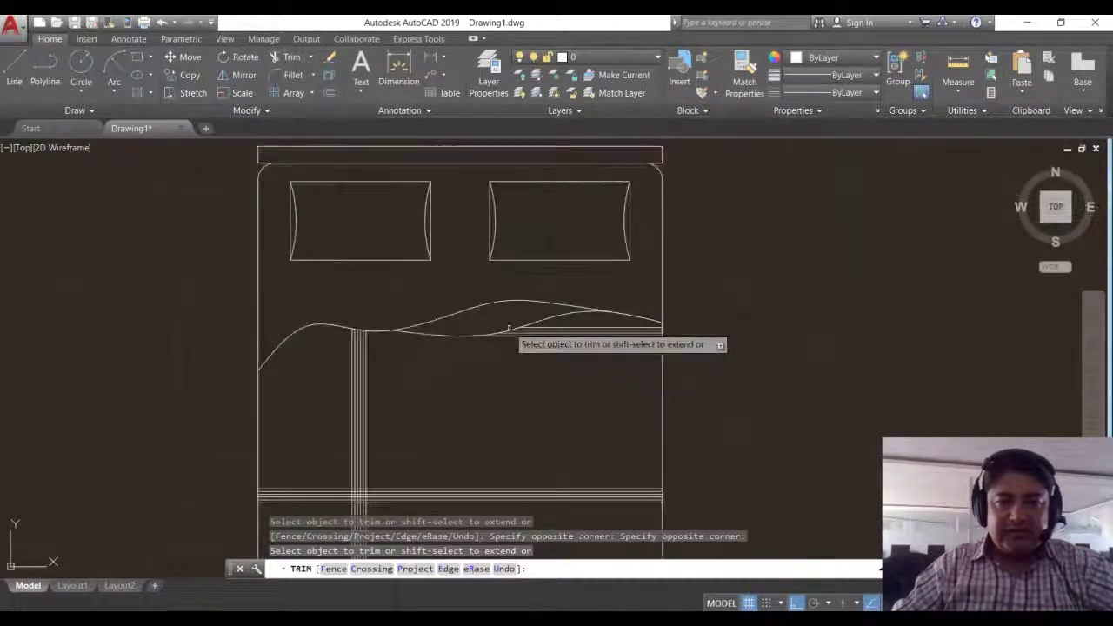
scroll(516, 371, "down", 3)
scroll(522, 375, "up", 2)
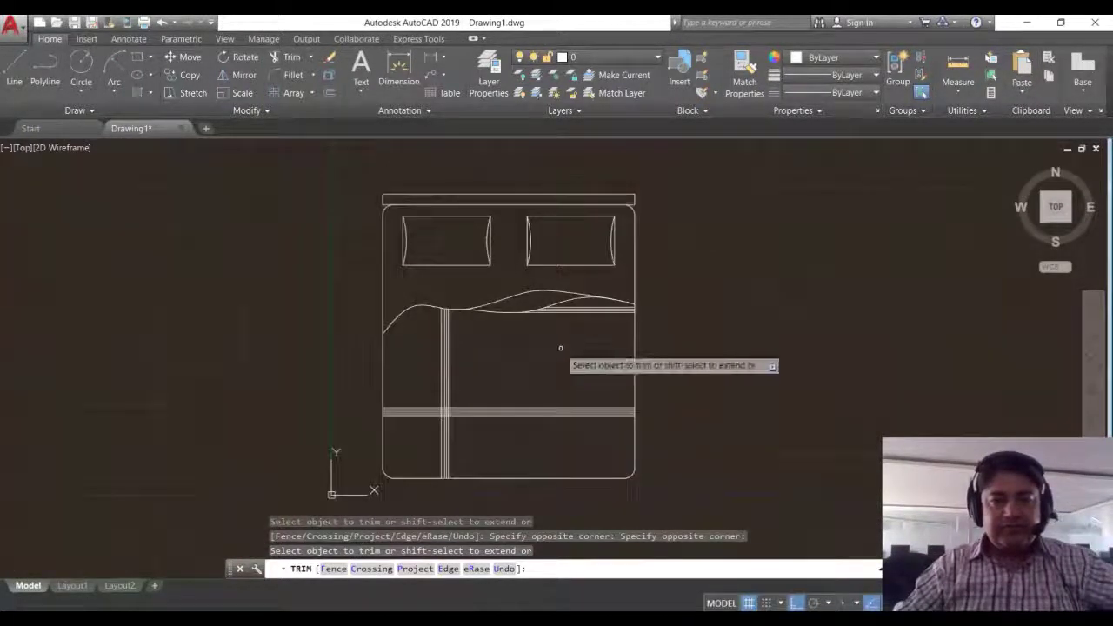
right_click(562, 351)
left_click(580, 363)
scroll(579, 370, "down", 2)
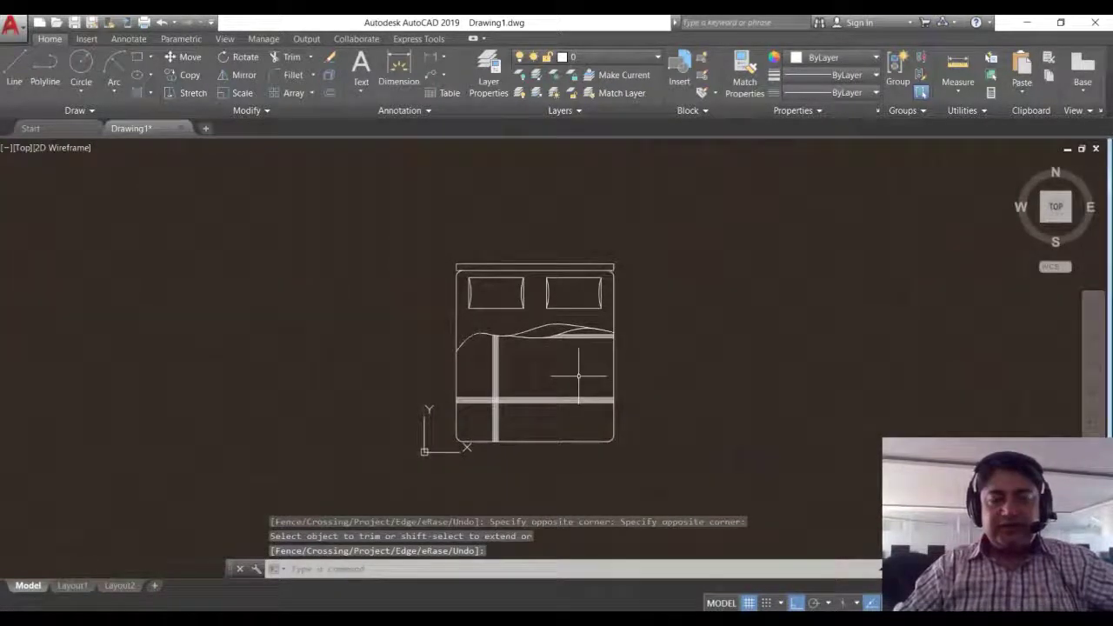
scroll(578, 376, "up", 2)
key("alt+Tab")
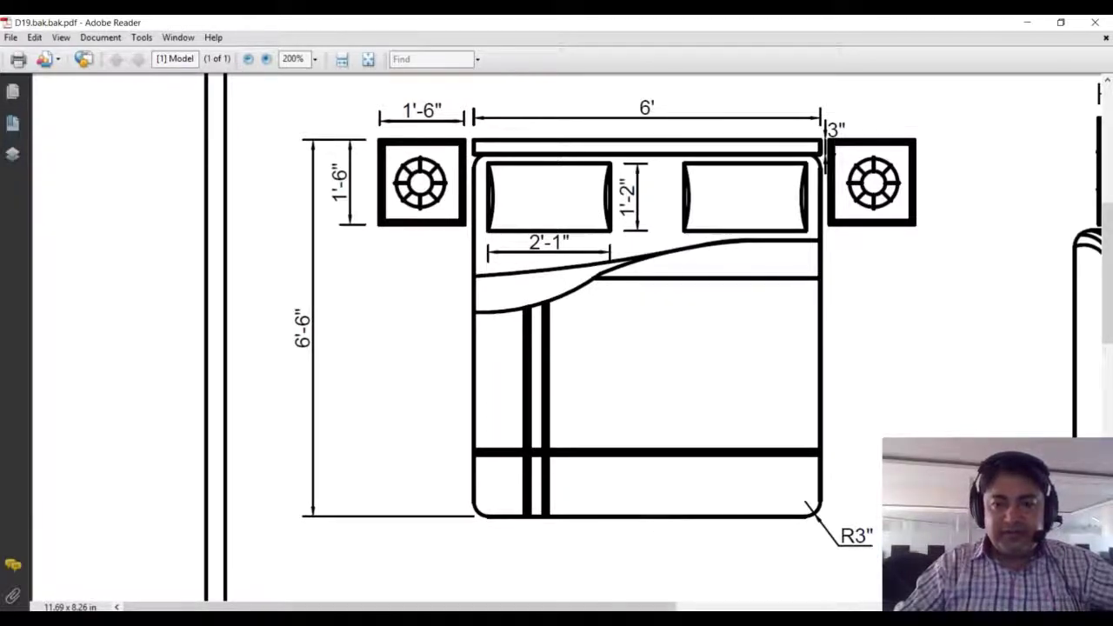
left_click(557, 561)
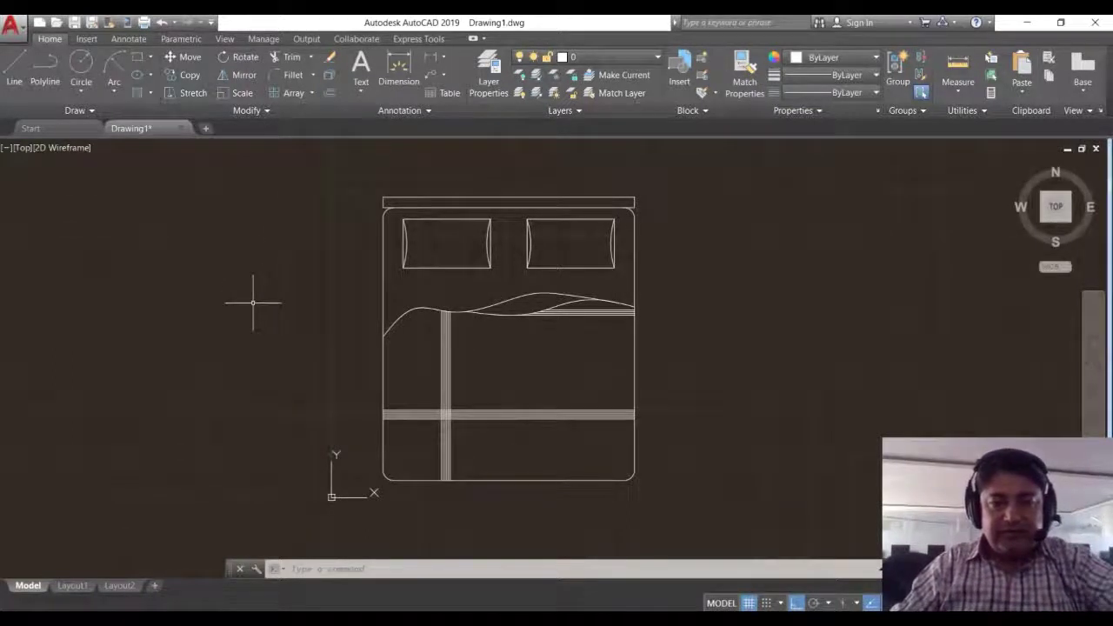
- Draw a 1'6" by 1'6" rectangle to the left of the bed as the side table
type("re")
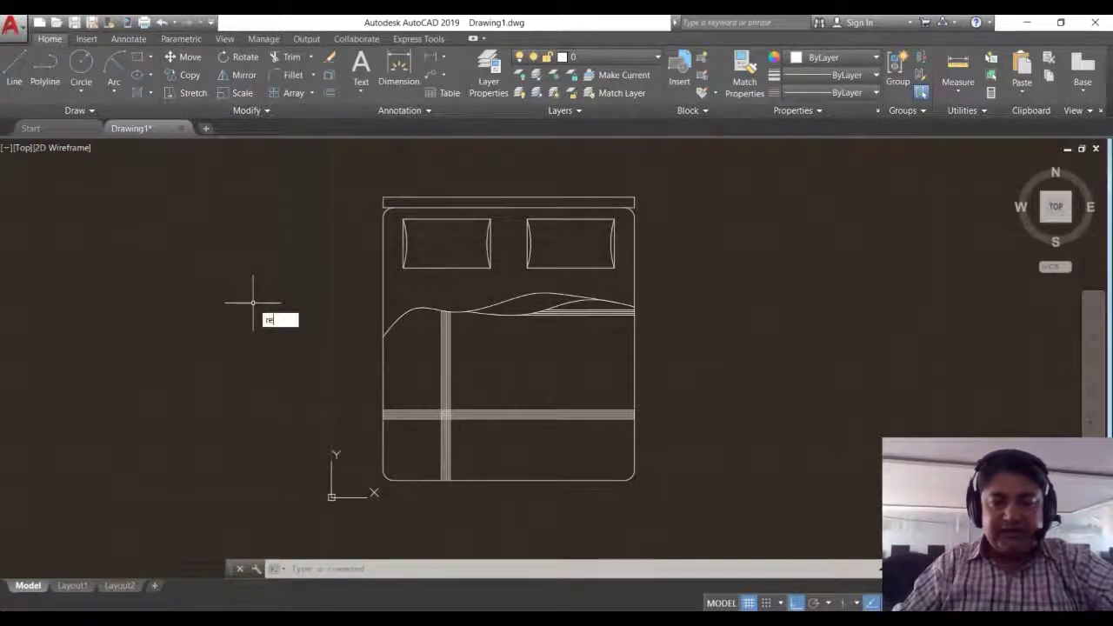
key("Return")
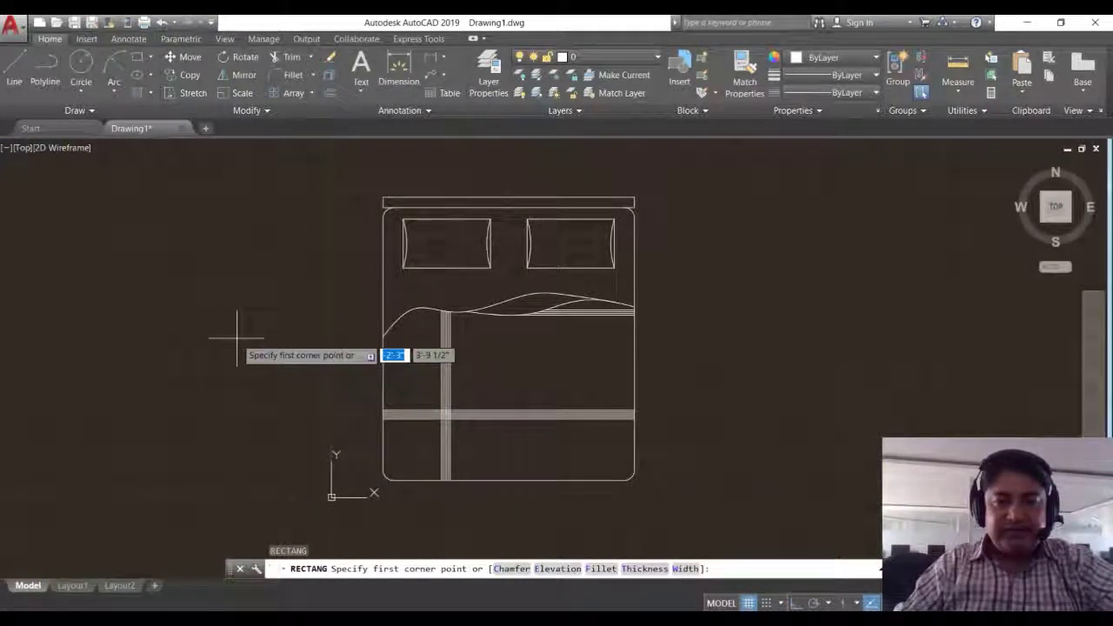
left_click(233, 341)
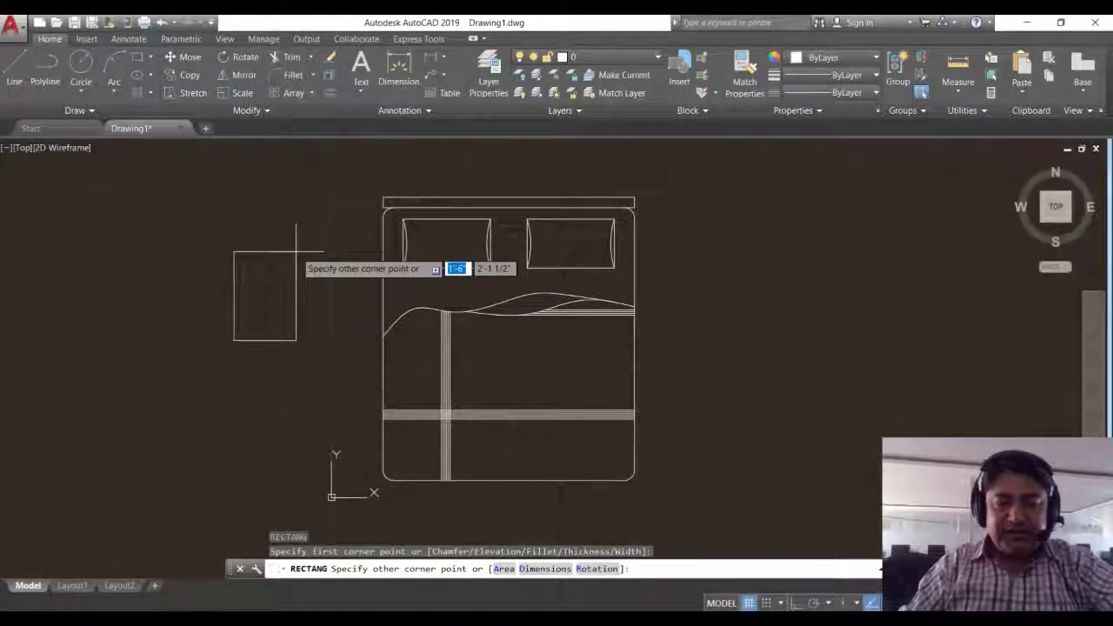
key("Return")
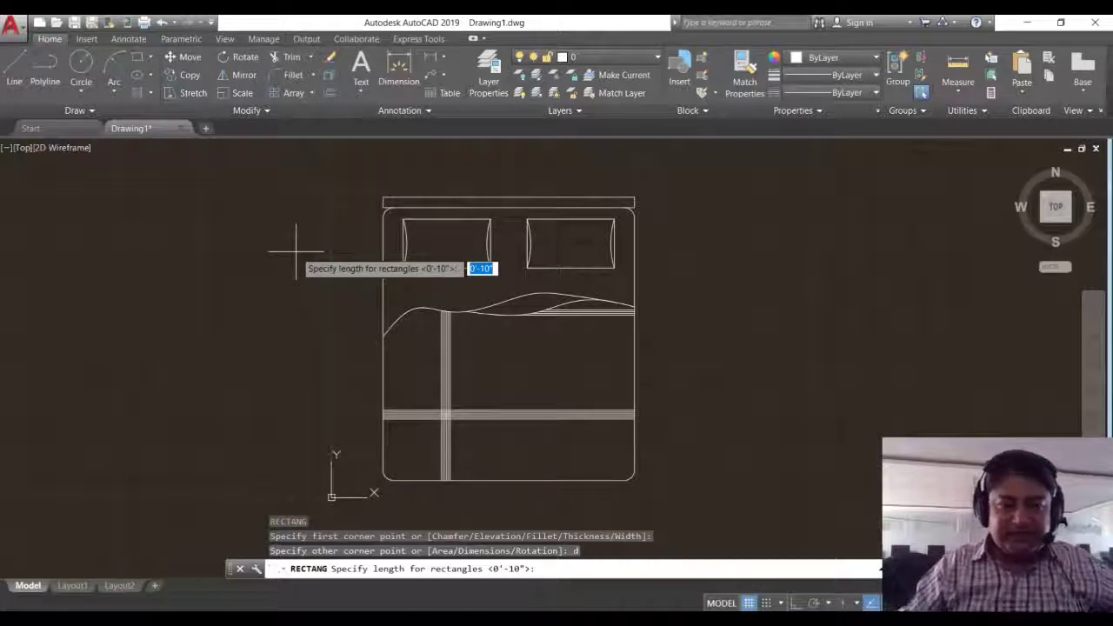
type("1")
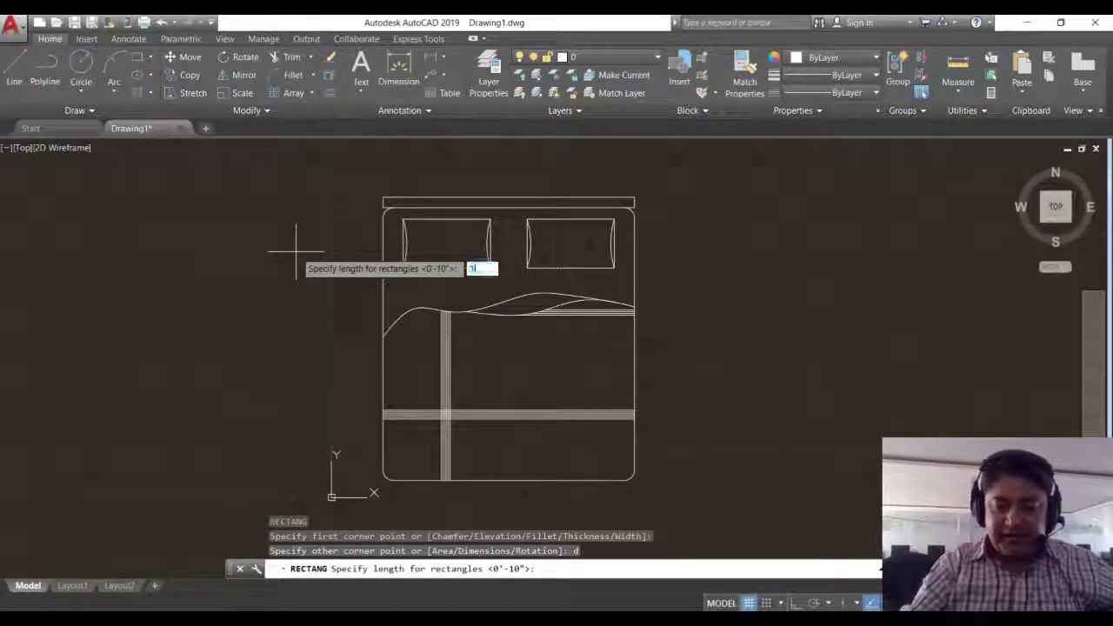
type("'6\"")
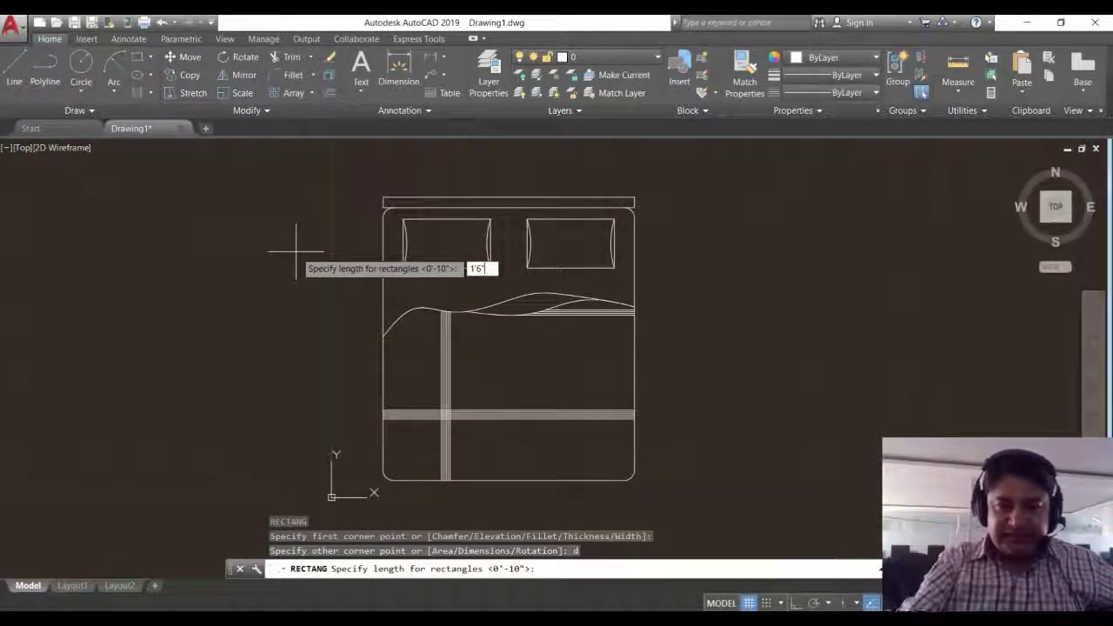
key("Return")
type("1'6")
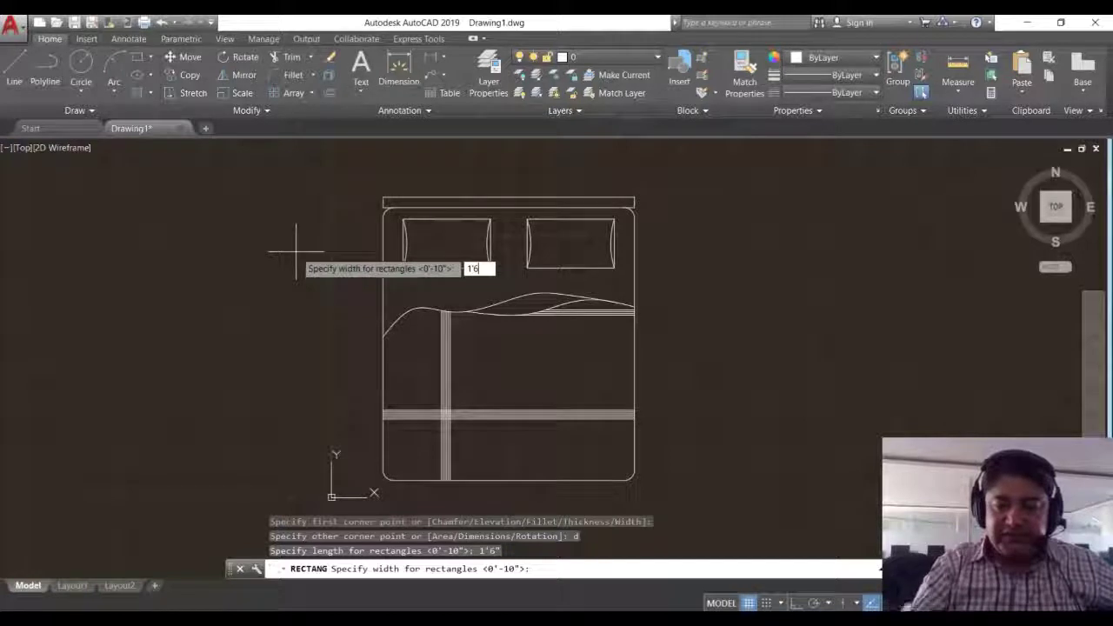
type("\"")
key("Return")
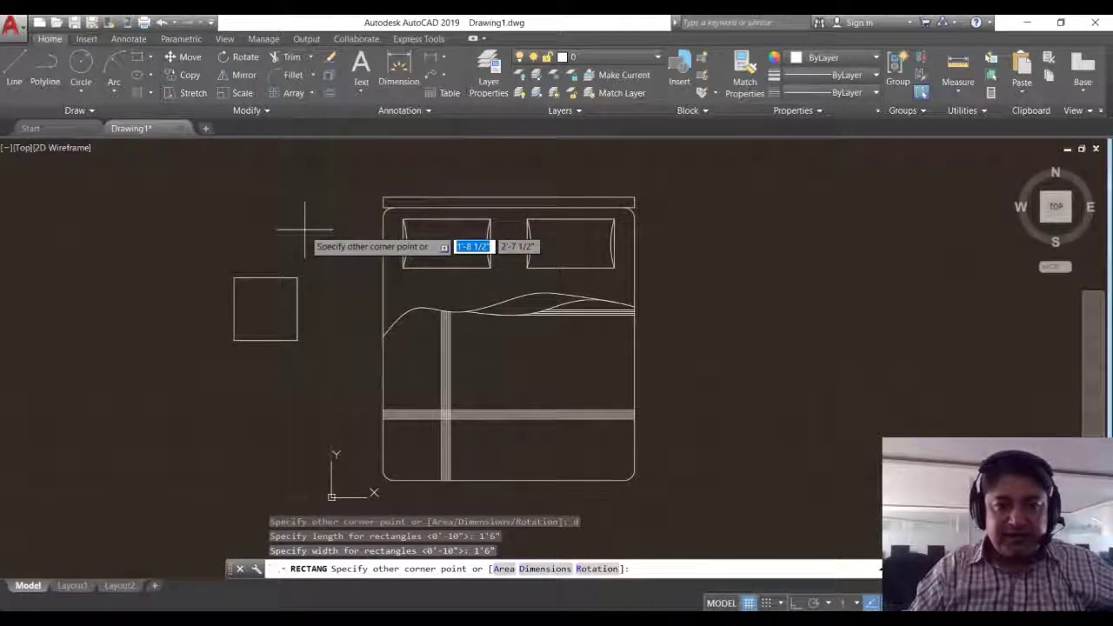
left_click(304, 229)
type("m")
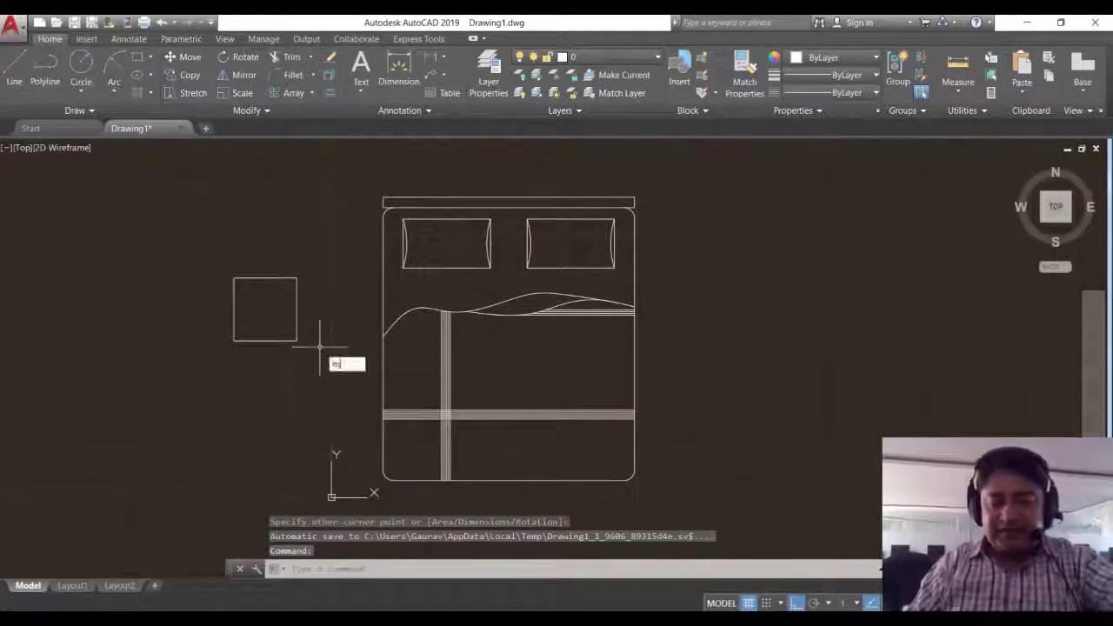
- Move the square side table up, level with the headboard at the bed's top-left, with Ortho off
key("Return")
left_click(322, 254)
left_click(296, 311)
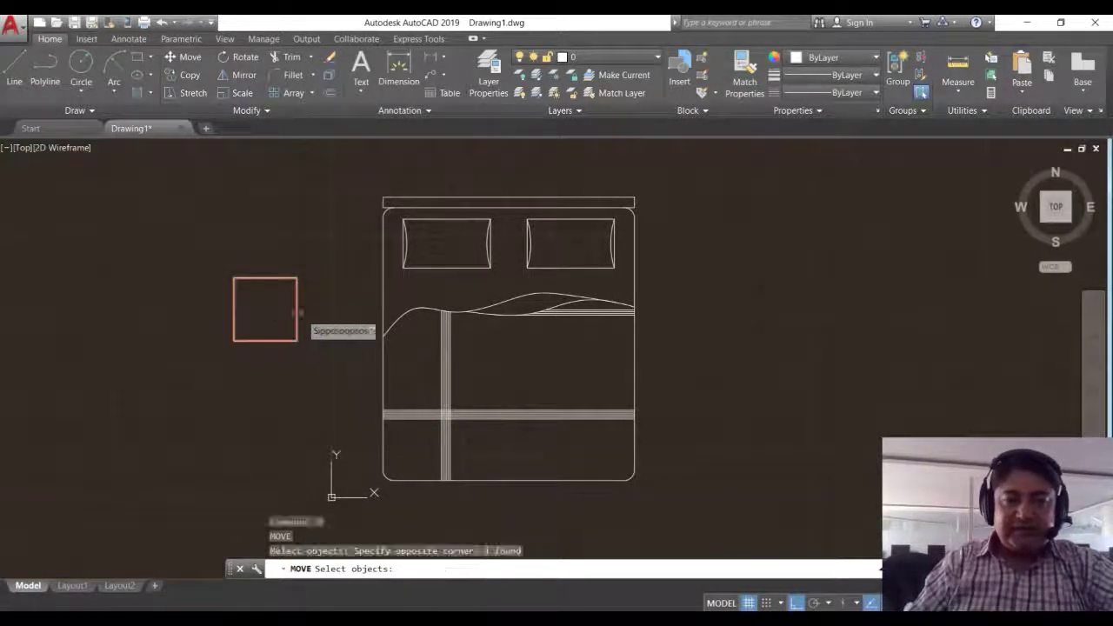
key("Return")
left_click(265, 309)
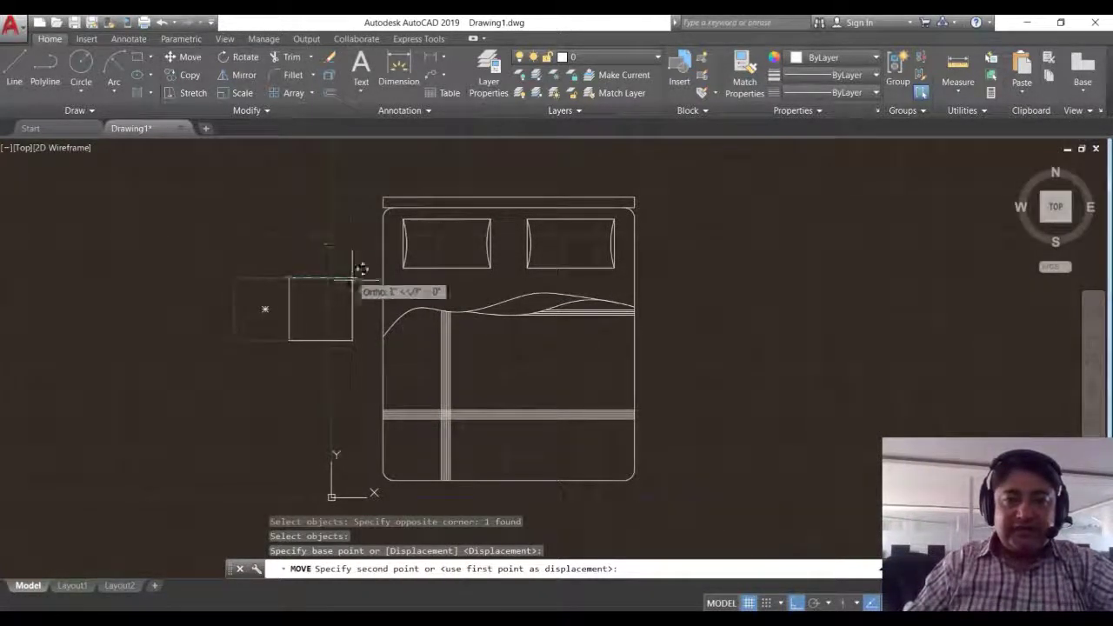
key("F8")
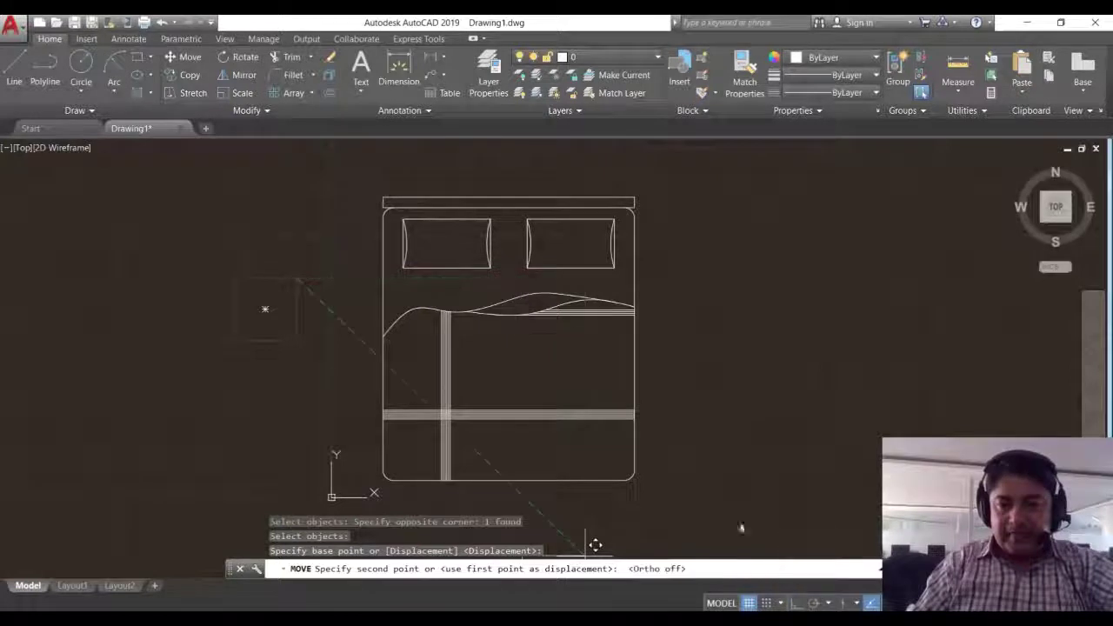
scroll(361, 222, "up", 2)
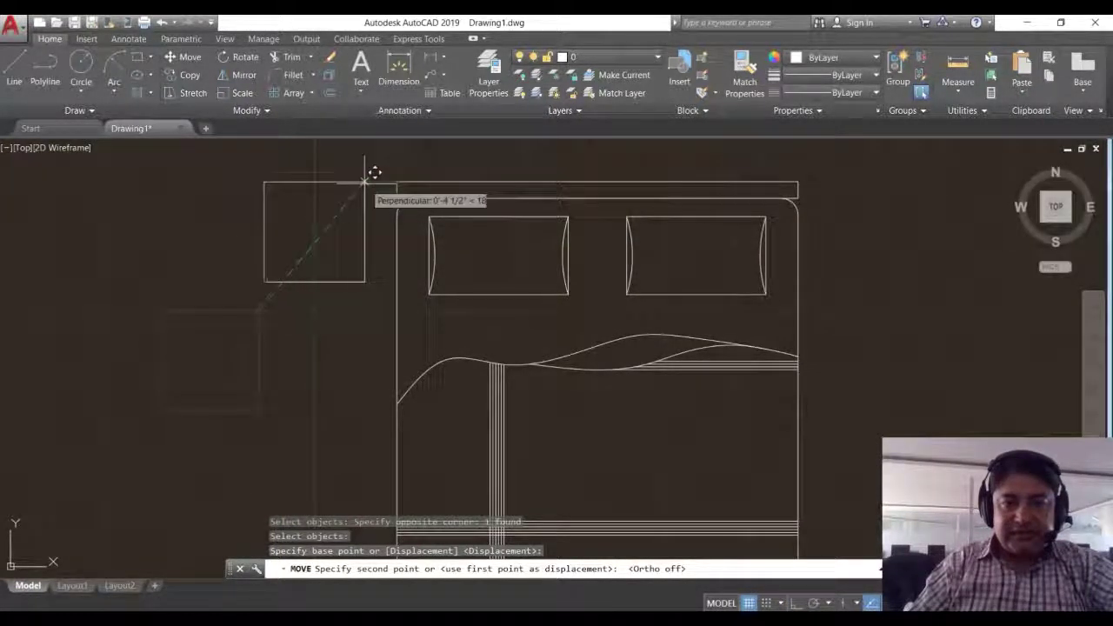
left_click(365, 181)
middle_click_drag(344, 296, 322, 319)
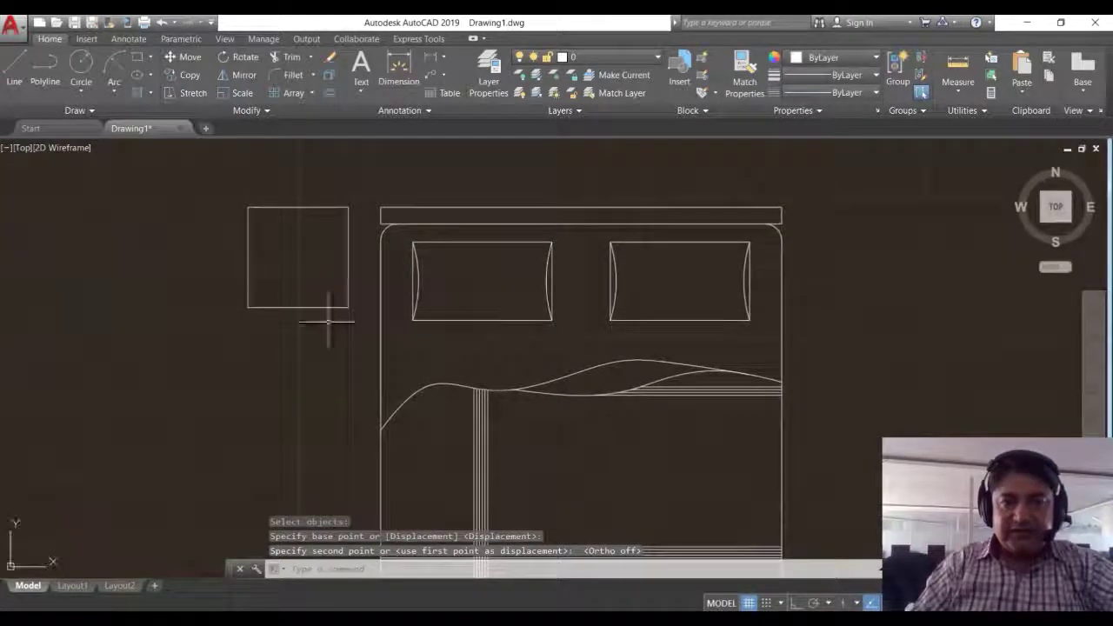
key("alt+Tab")
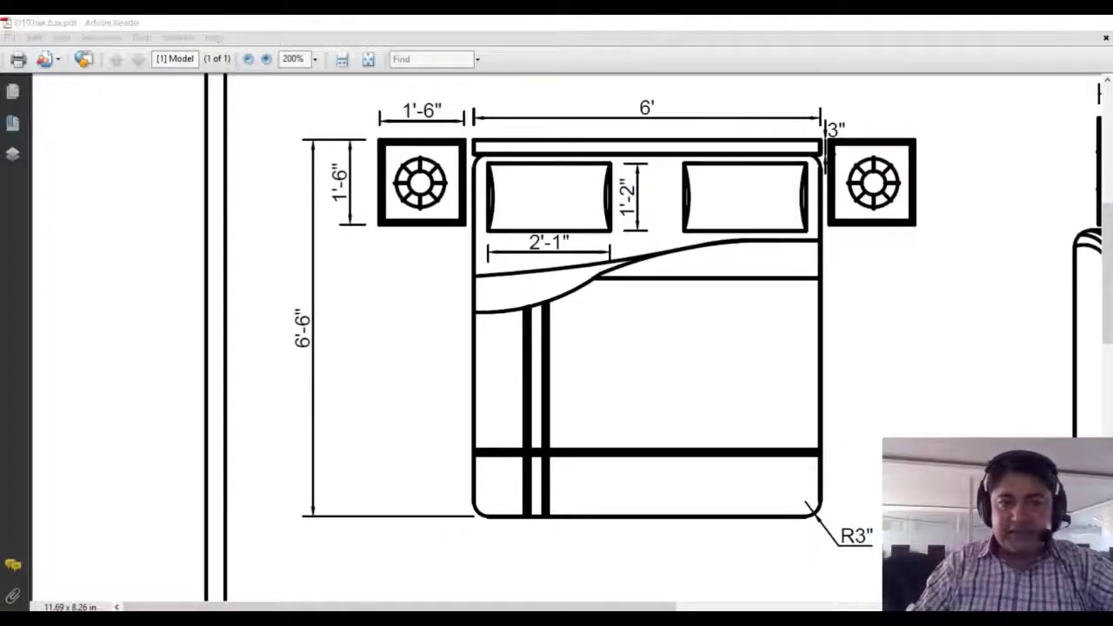
- Compare the reference bed plan PDF with the drawing, ending back in AutoCAD
key("alt+Tab")
key("alt+Tab")
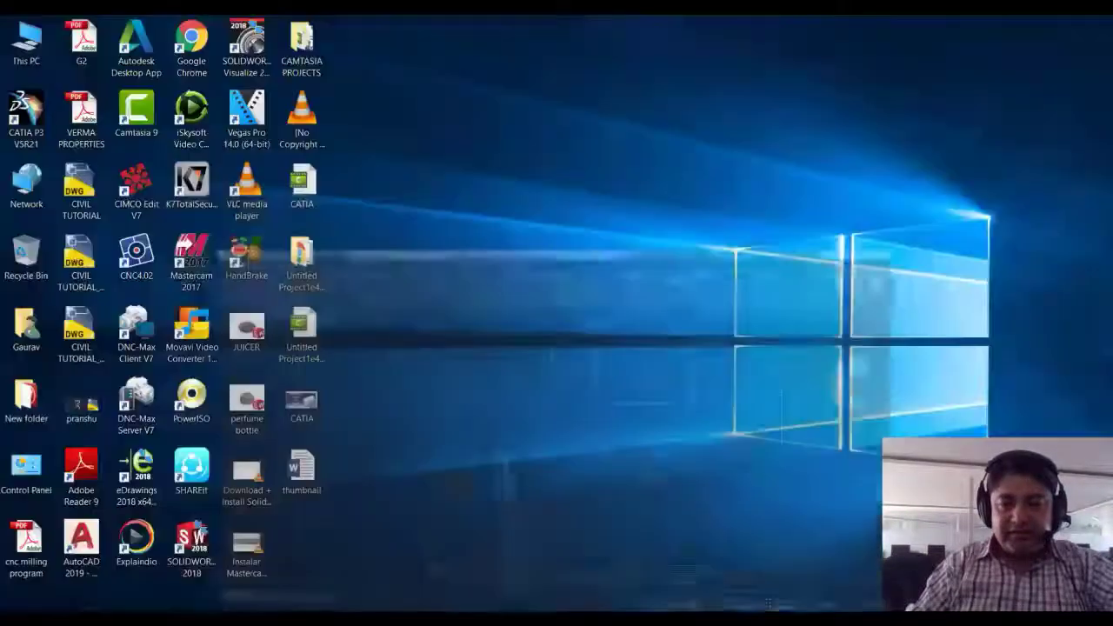
key("alt+Tab")
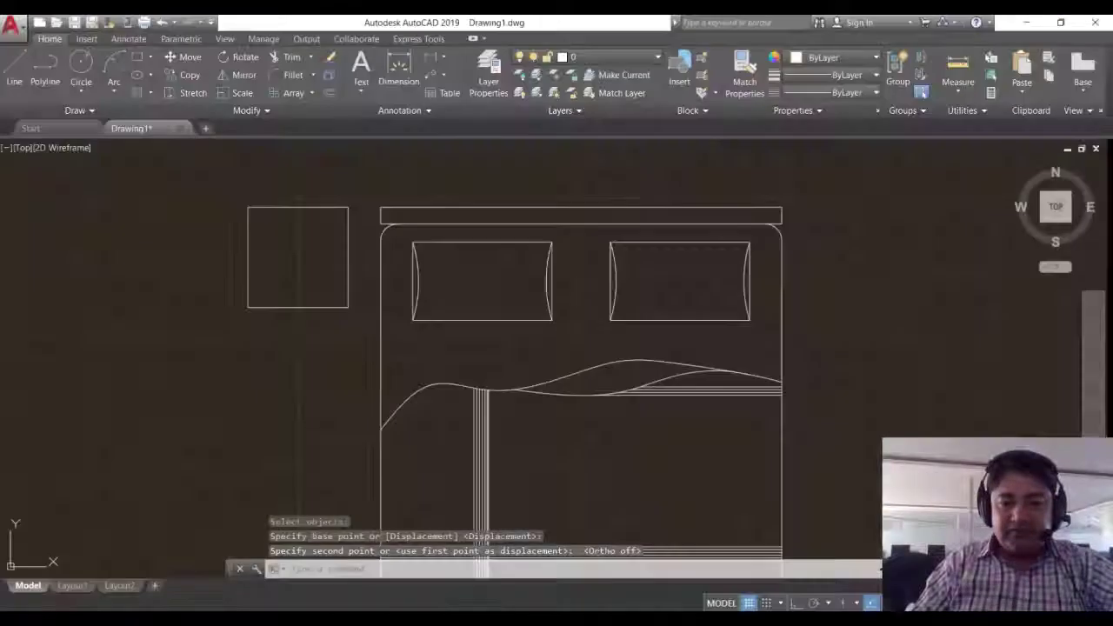
key("alt+Tab")
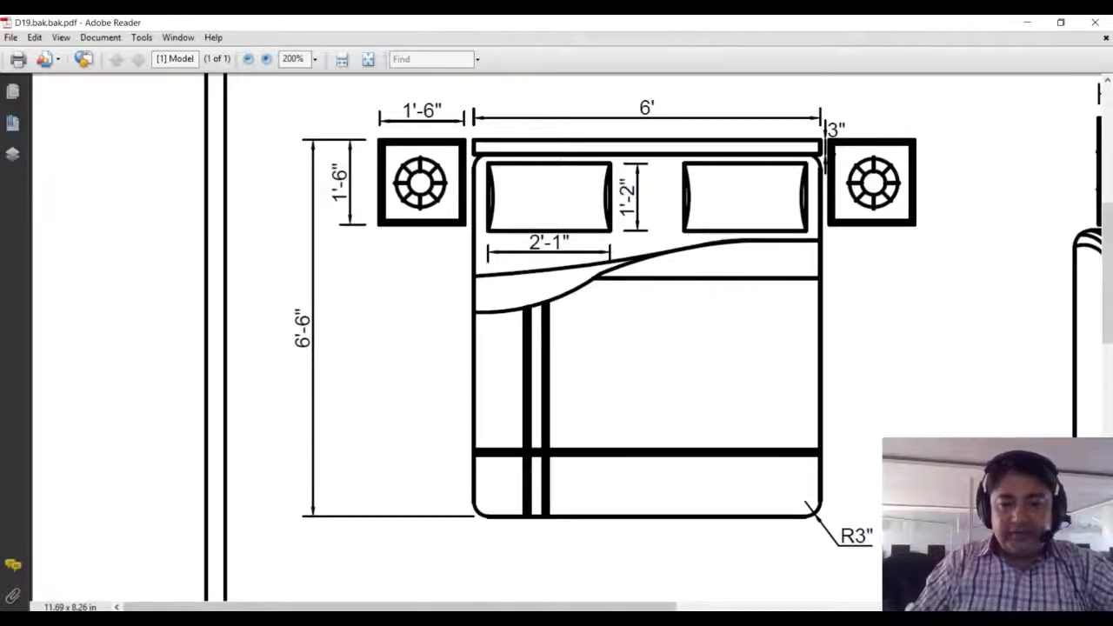
key("alt+Tab")
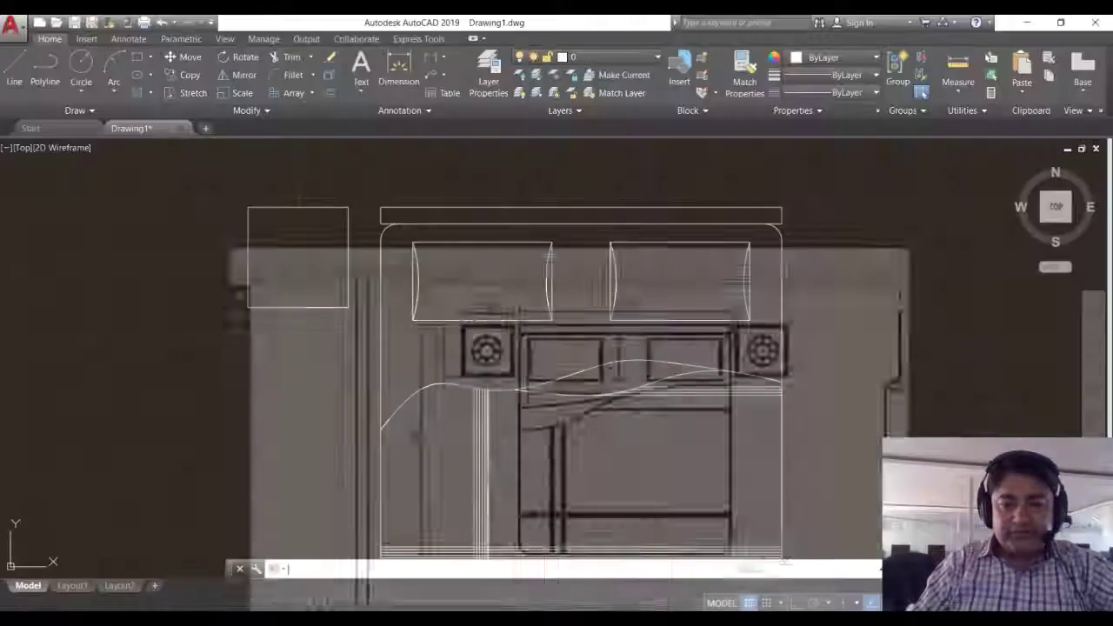
- Offset the side table square 1" inward to form an inner square
type("o")
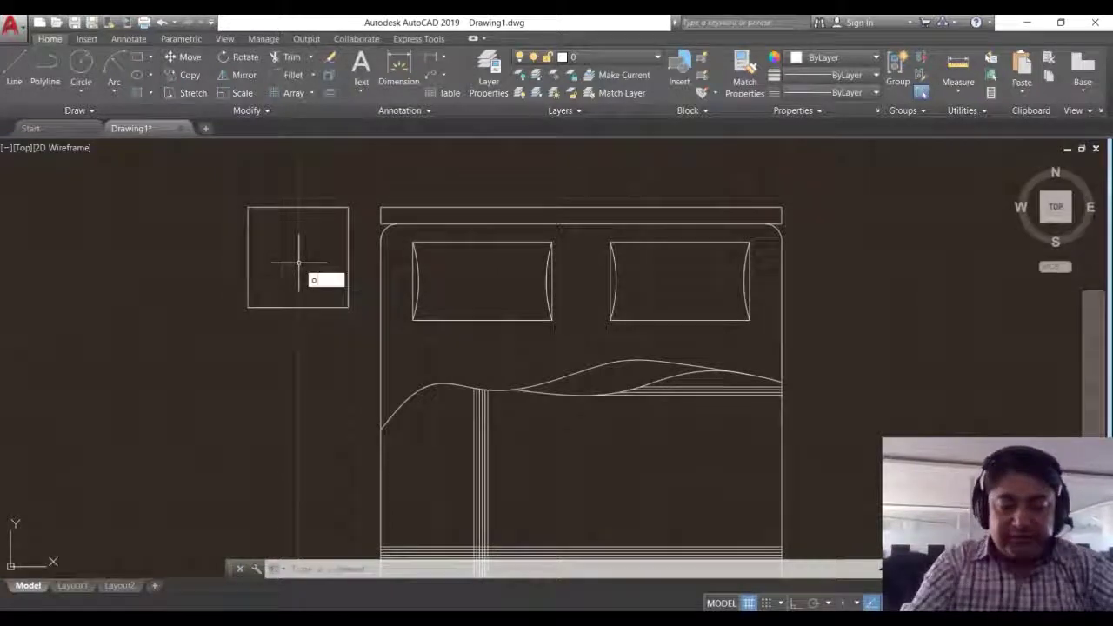
key("Return")
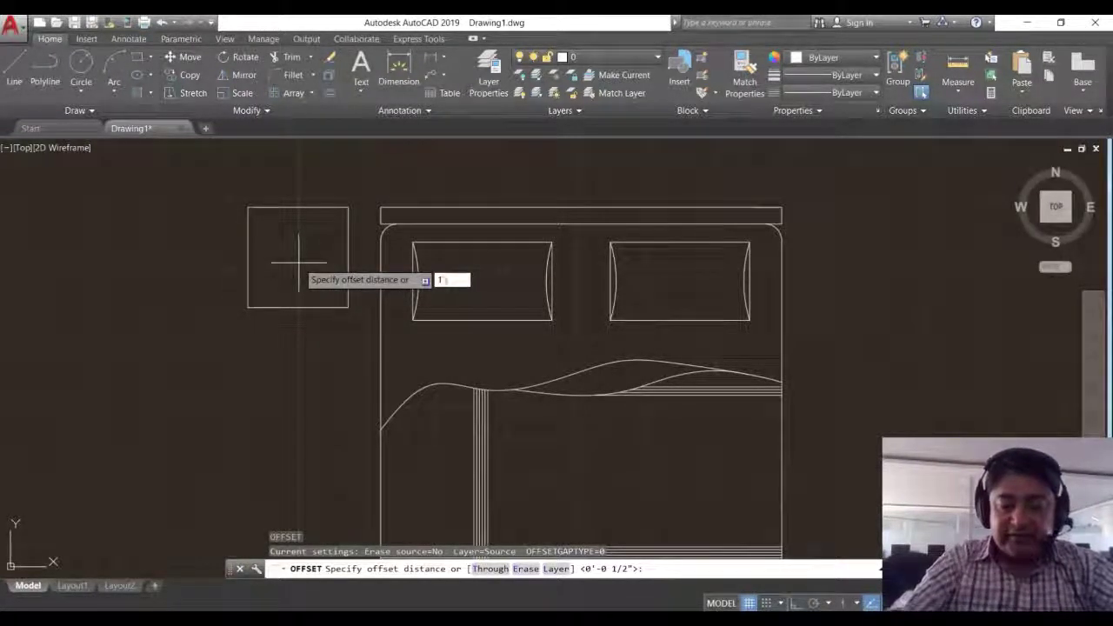
key("Return")
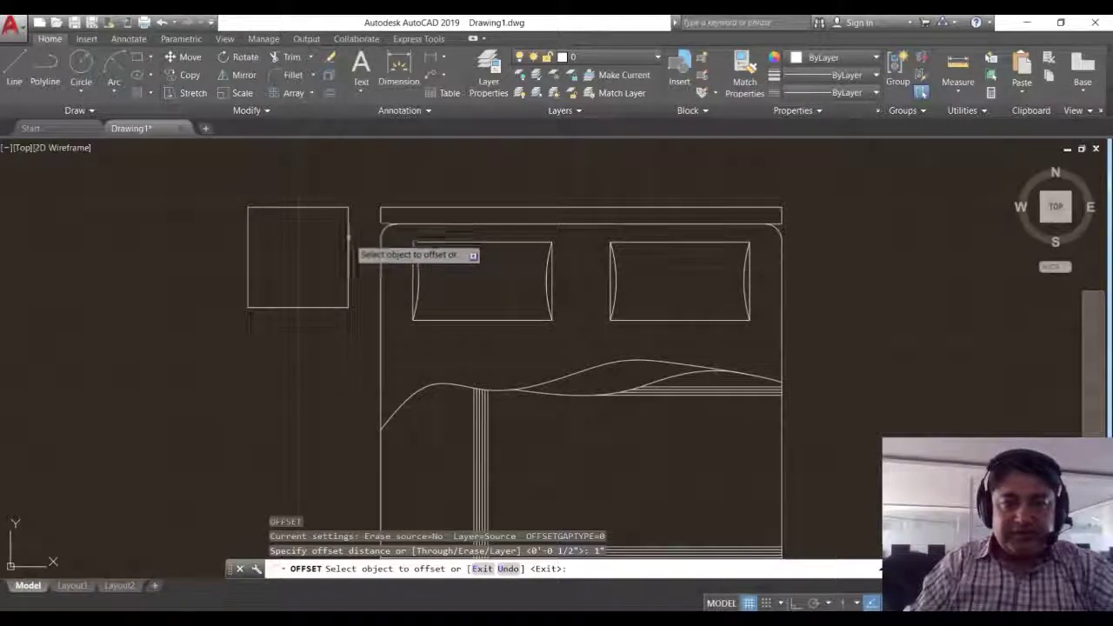
left_click(349, 228)
left_click(300, 253)
key("Escape")
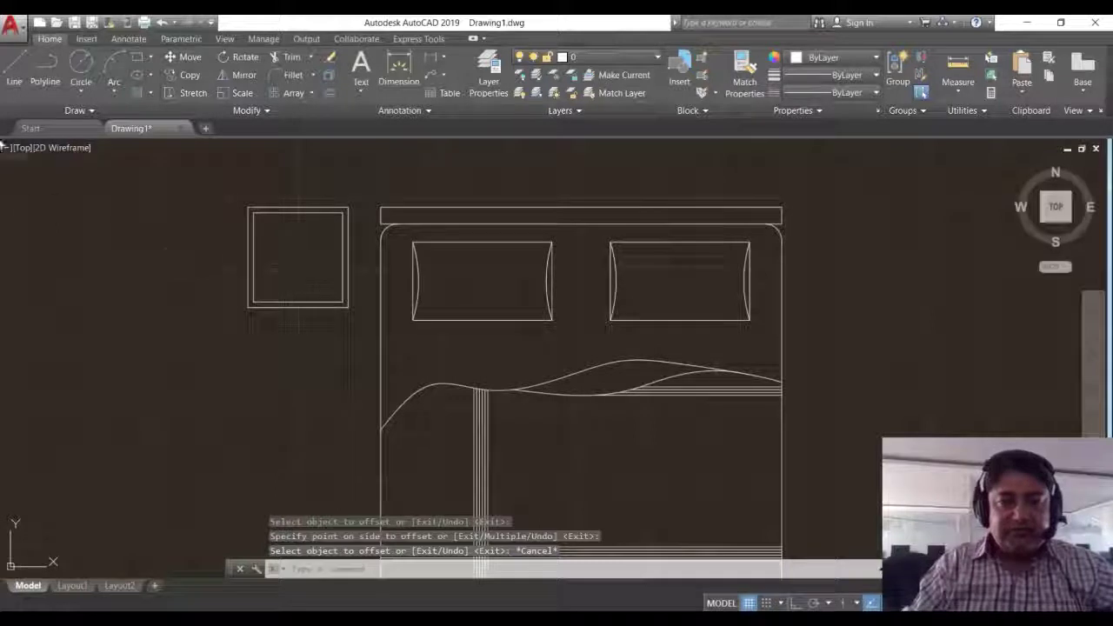
- Draw concentric outer and inner lamp circles centred in the left table
left_click(80, 84)
left_click(103, 117)
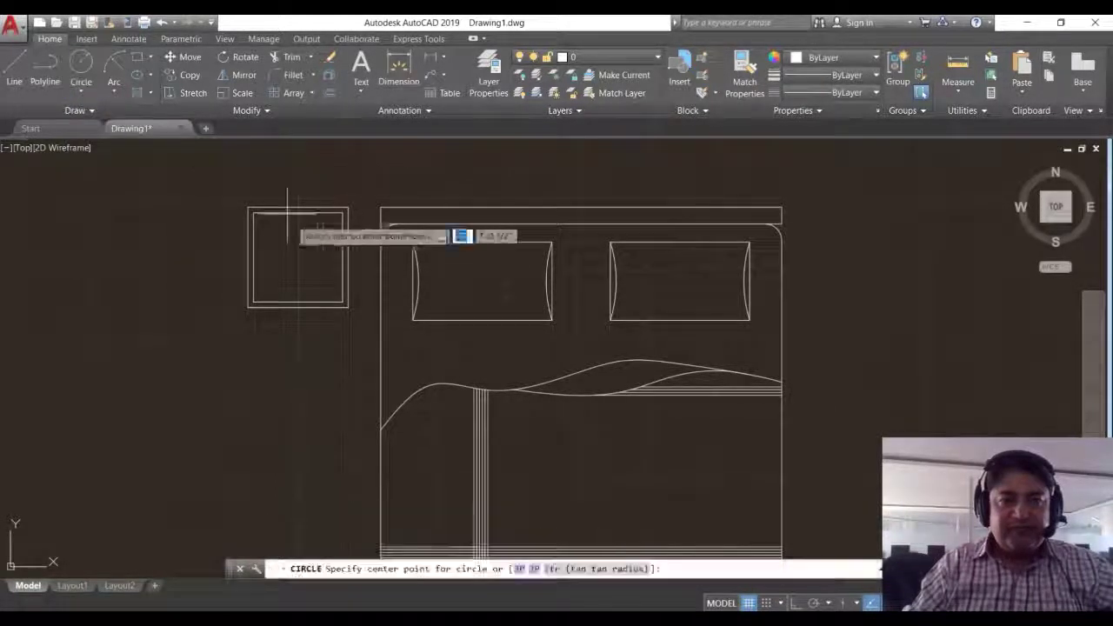
left_click(298, 257)
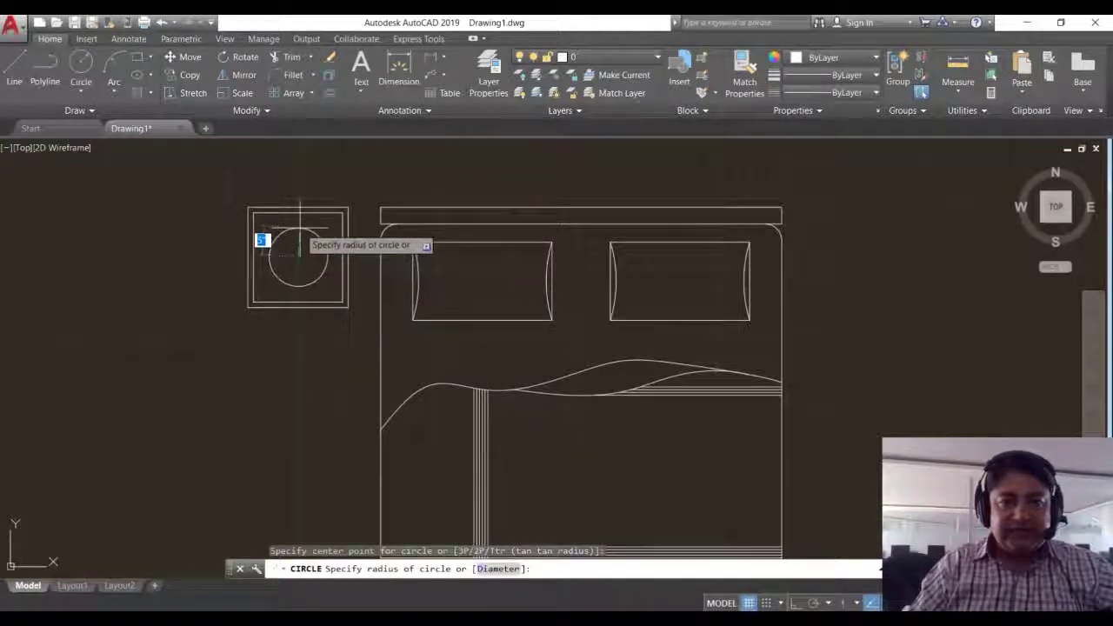
left_click(298, 224)
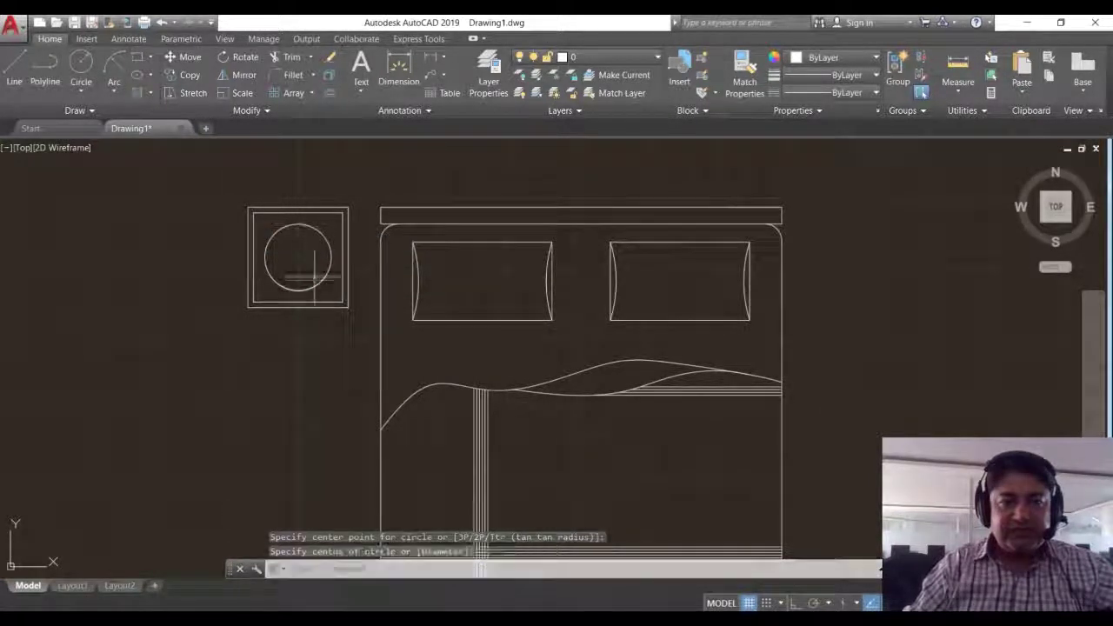
left_click(81, 91)
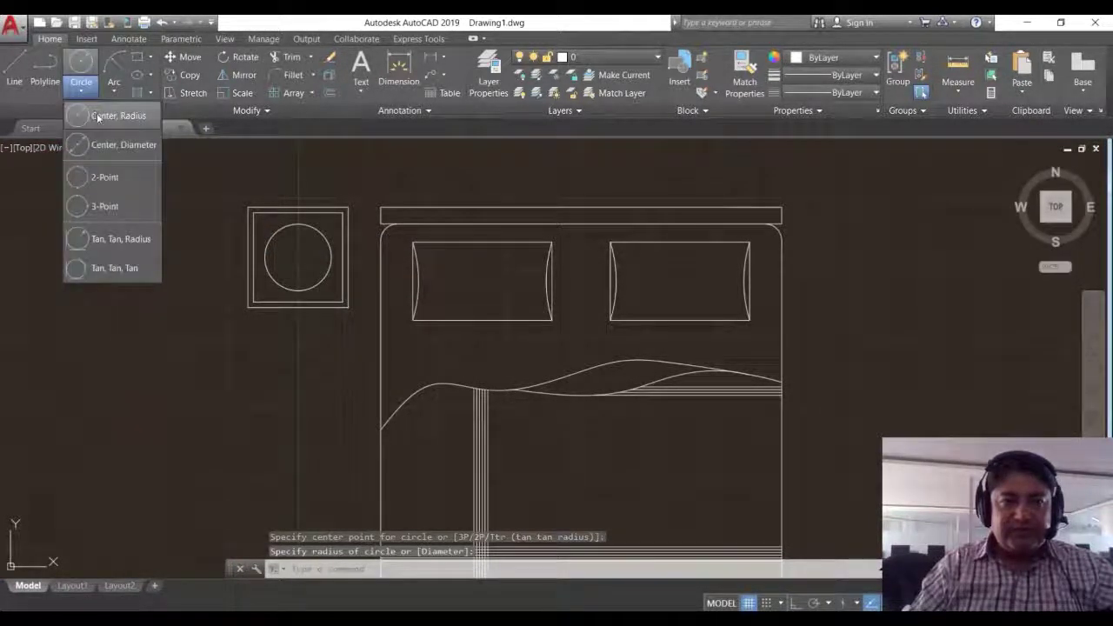
left_click(99, 115)
left_click(298, 256)
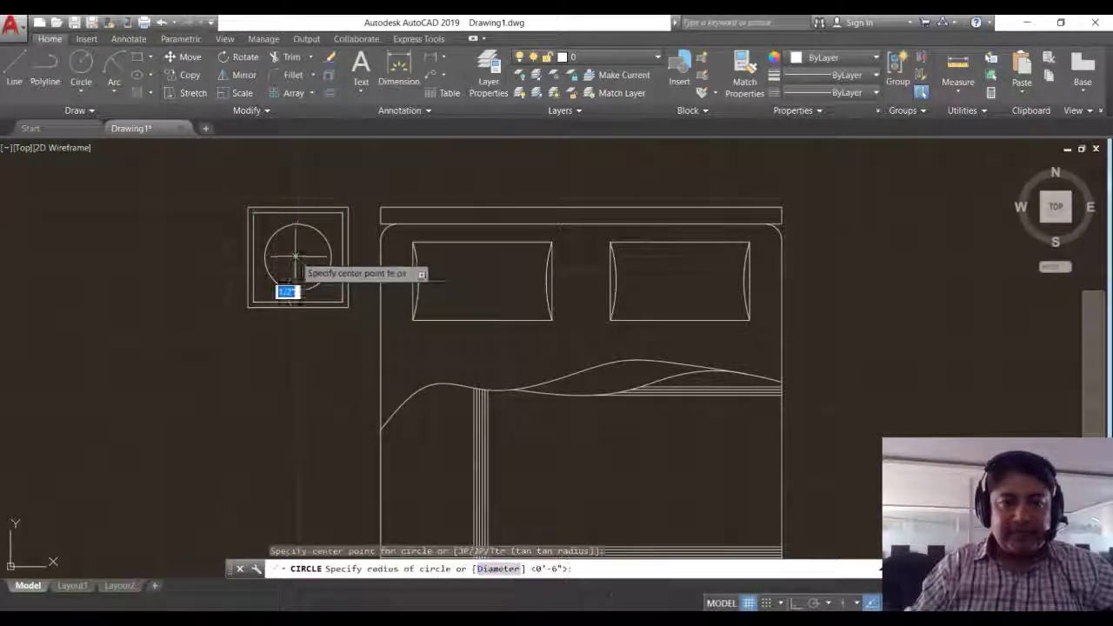
left_click(298, 246)
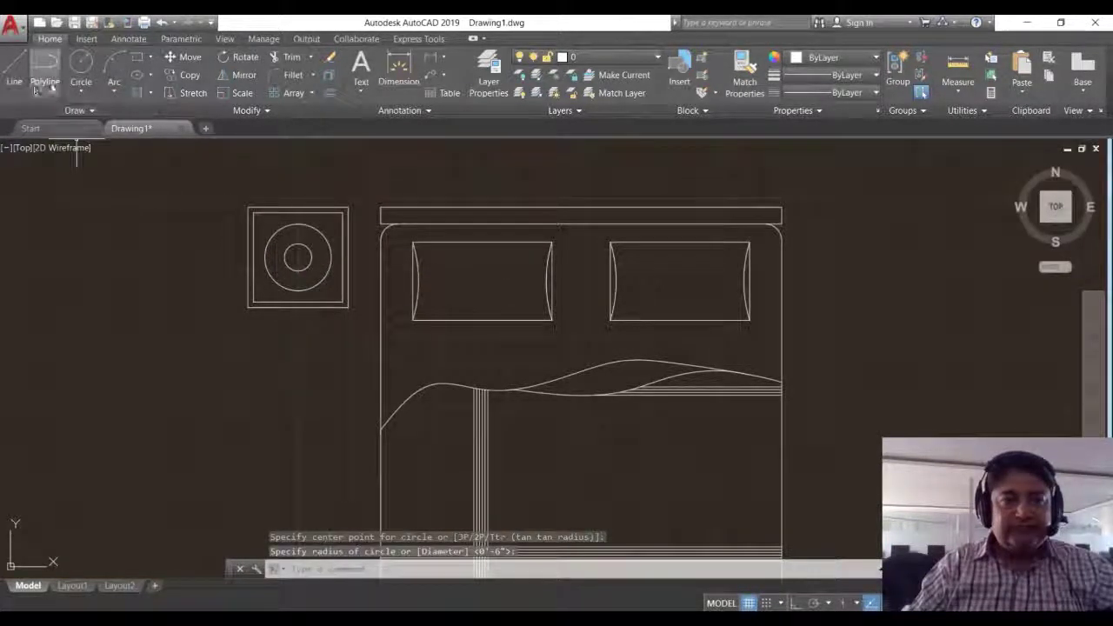
- Draw a vertical line from the inner circle's top to the outer circle's top
left_click(14, 70)
scroll(298, 252, "up", 2)
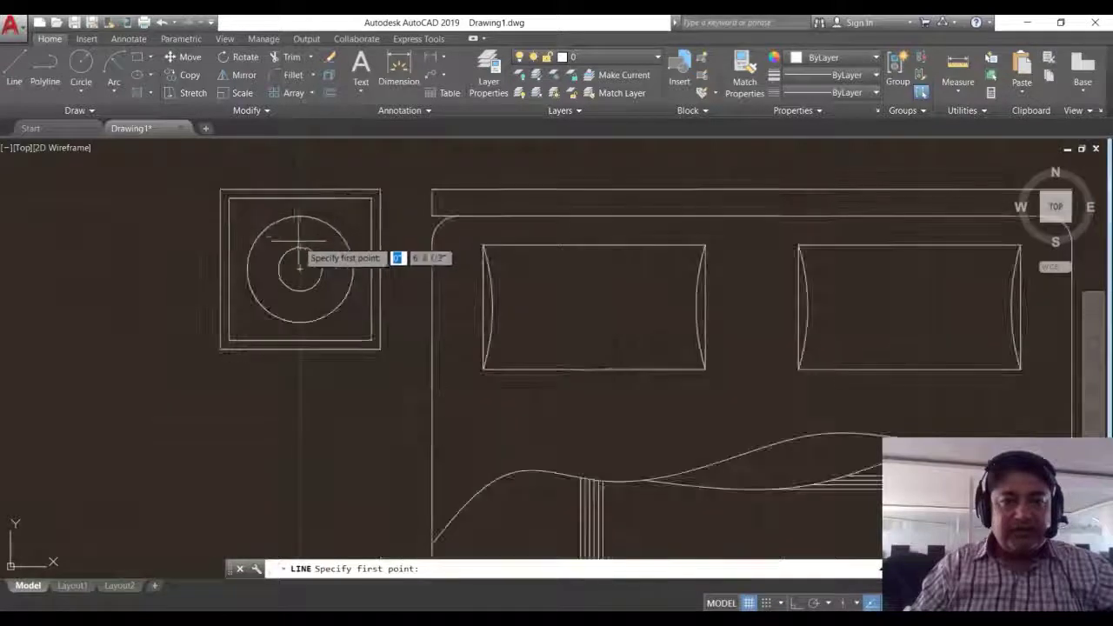
left_click(300, 248)
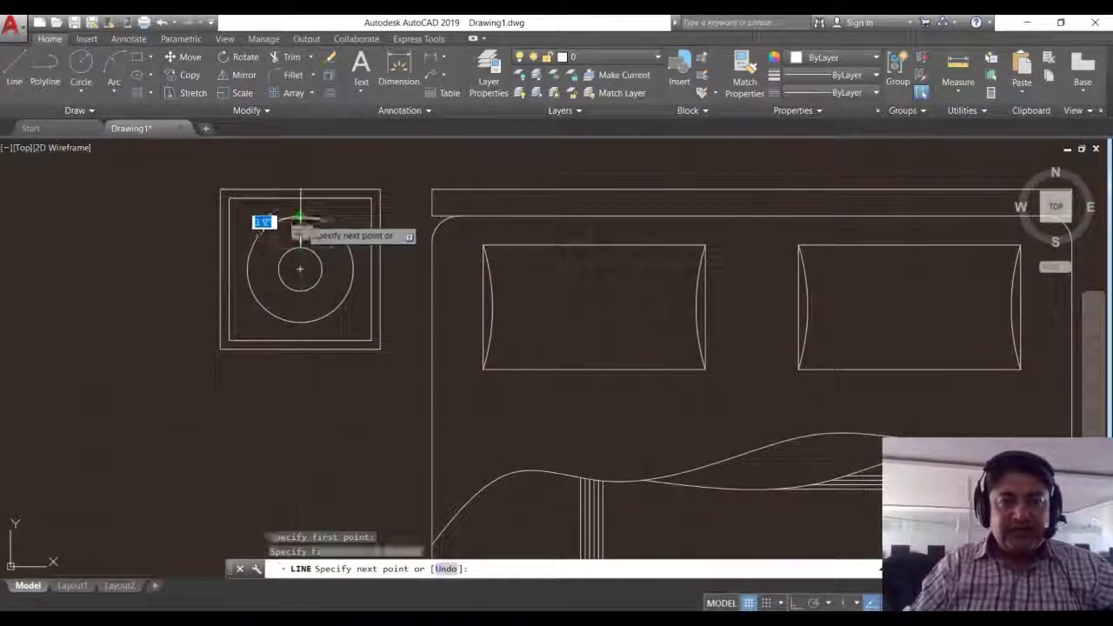
left_click(300, 219)
key("Return")
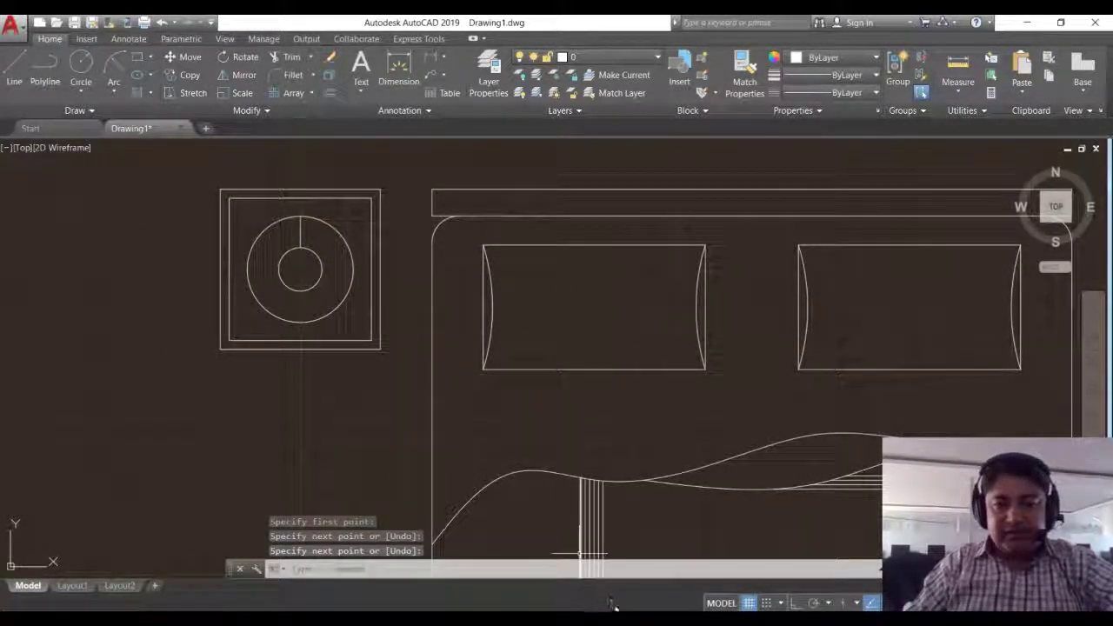
key("alt+Tab")
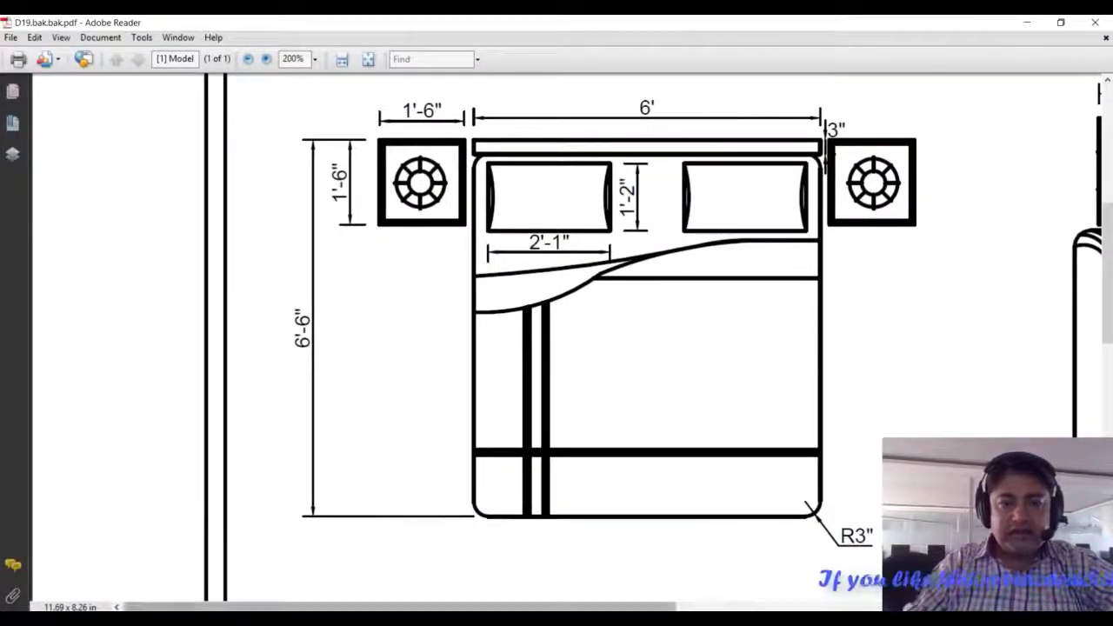
- Return to the AutoCAD drawing after checking the reference PDF
key("alt+Tab")
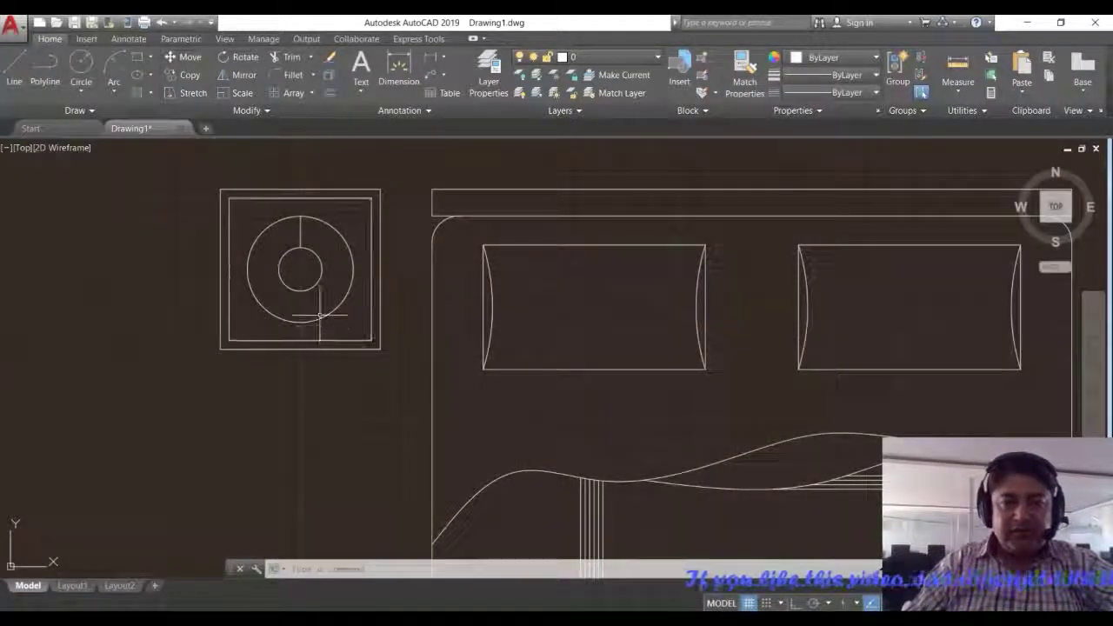
- Polar-array the radial lamp line into 8 items around the circle centre
left_click(313, 93)
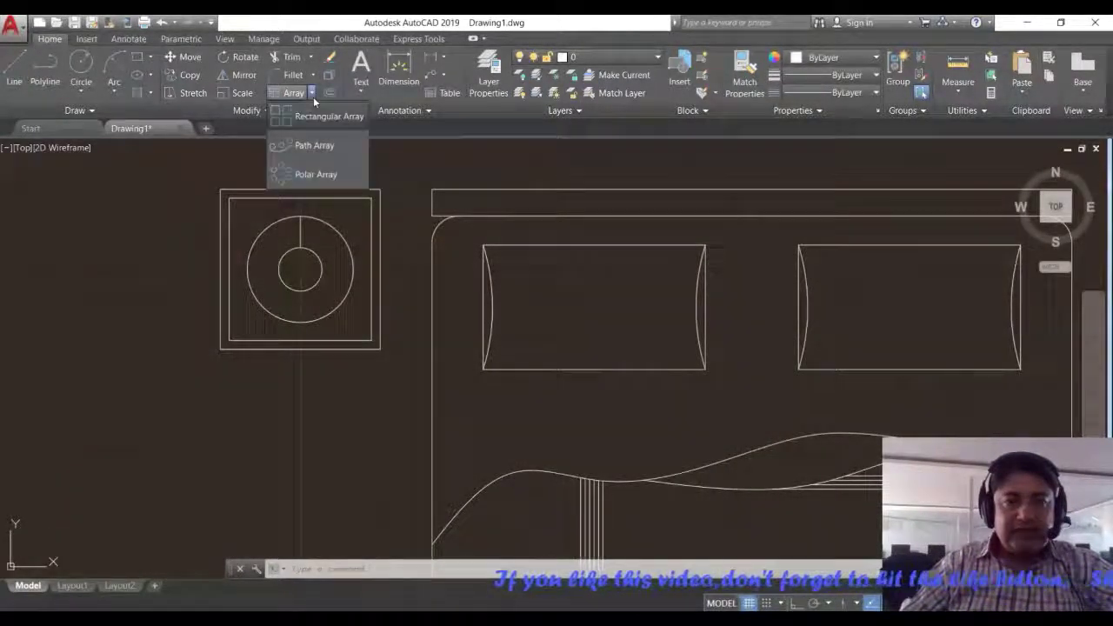
left_click(341, 176)
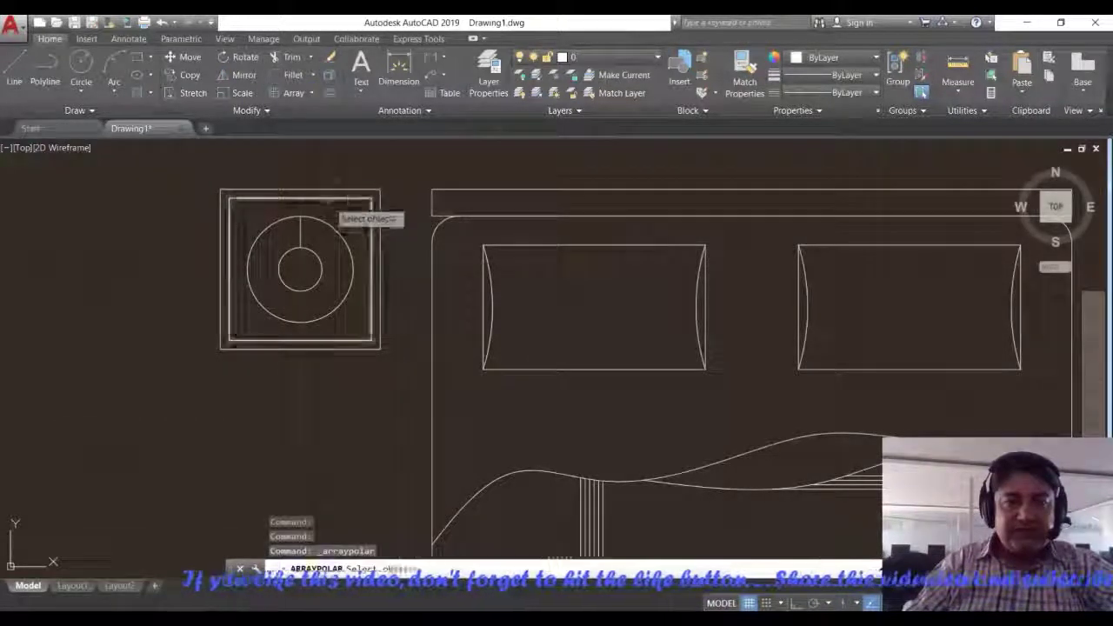
left_click(301, 233)
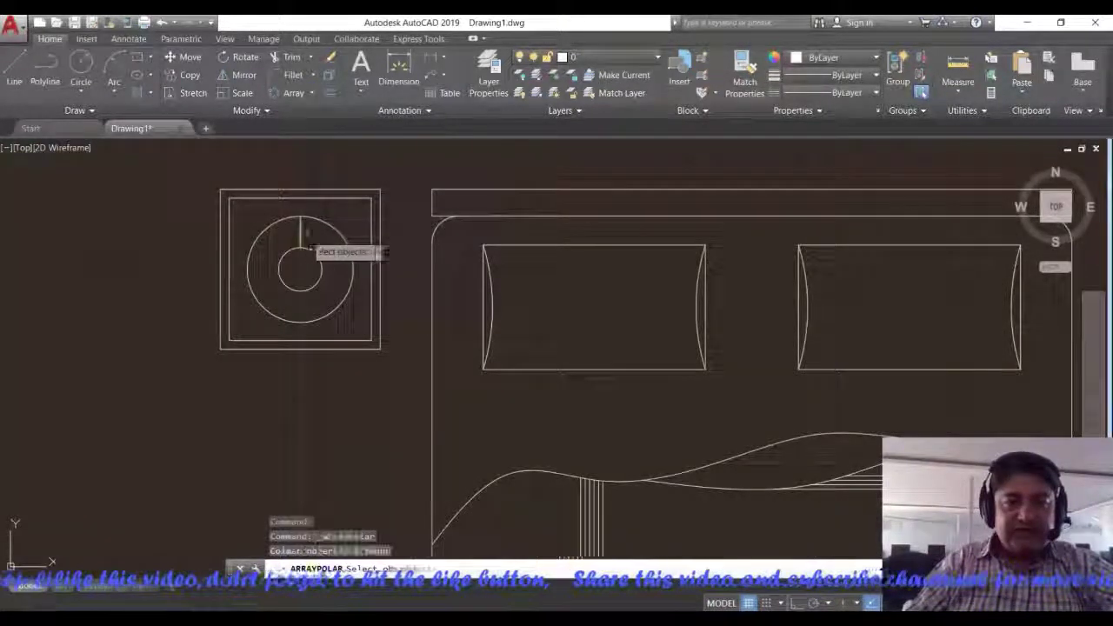
key("Return")
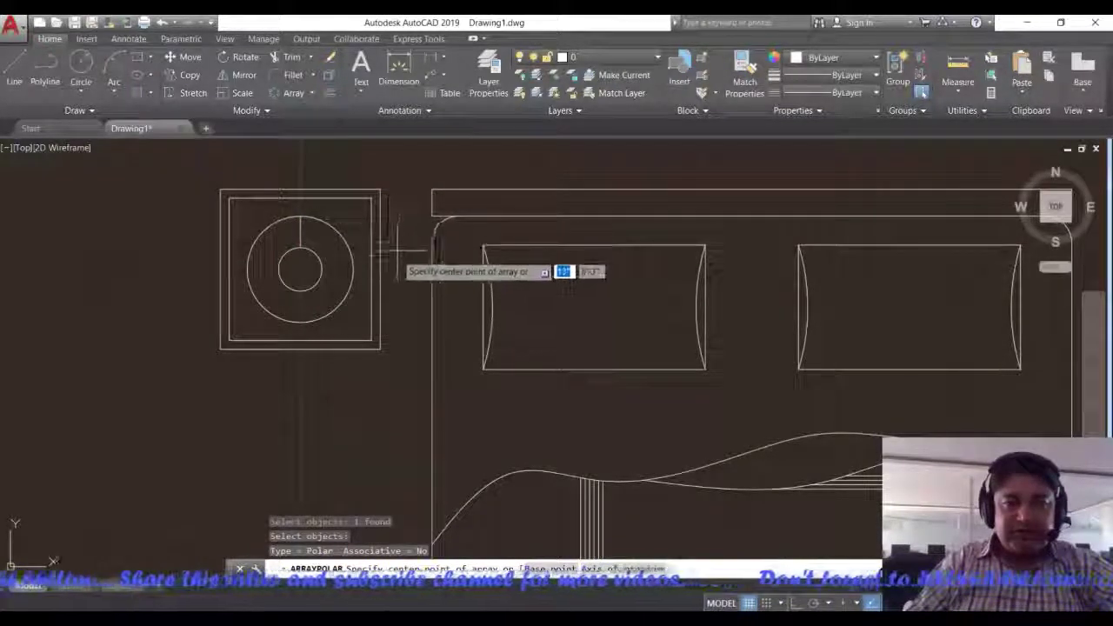
left_click(300, 270)
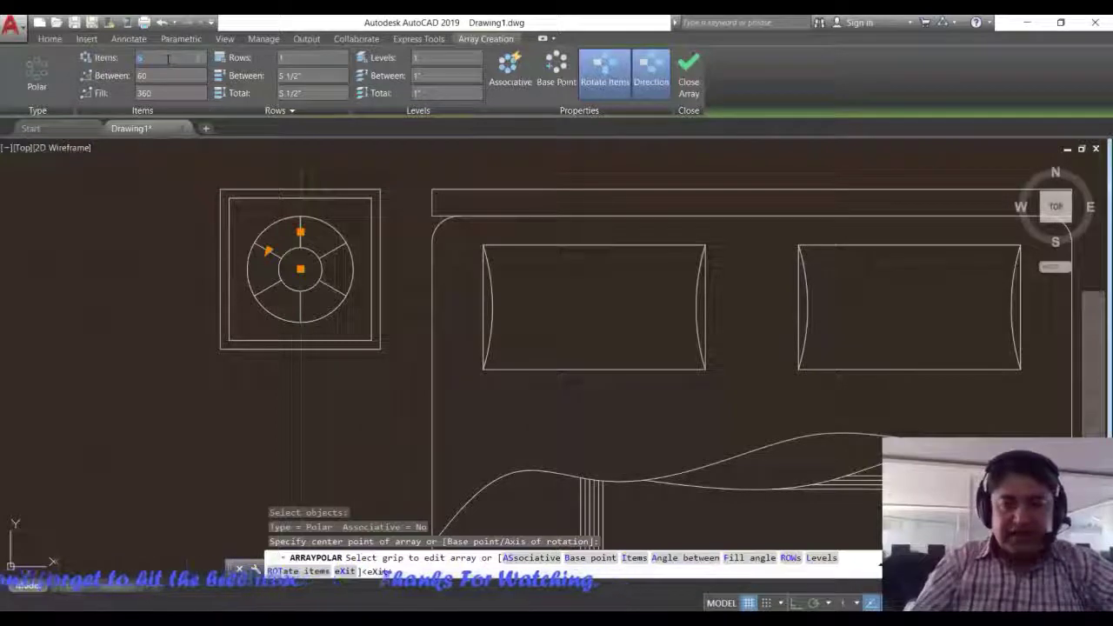
type("8")
key("Return")
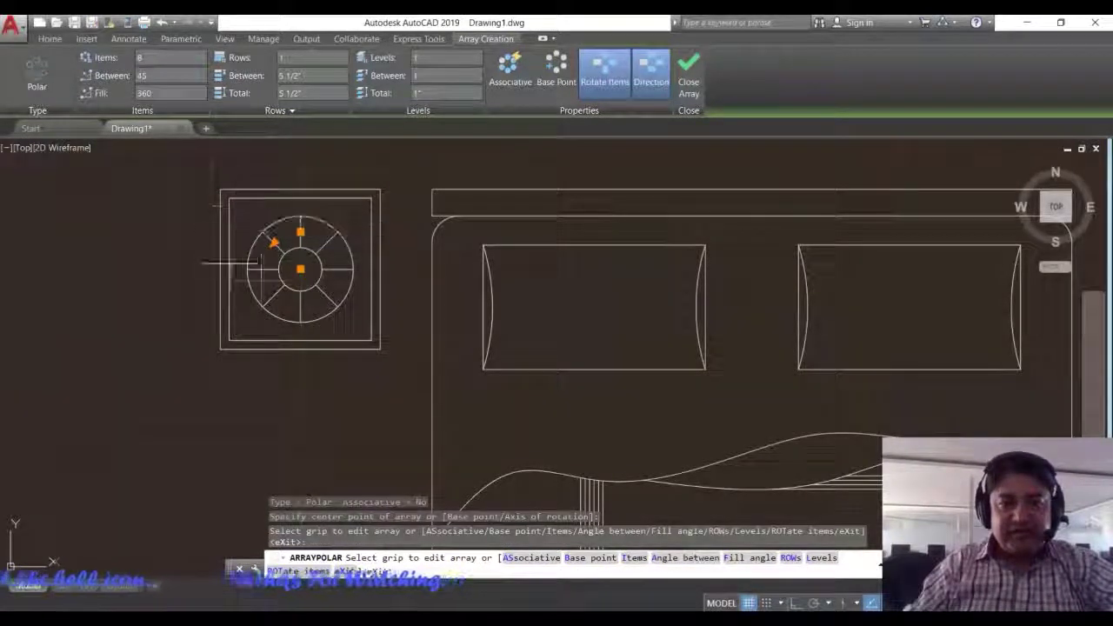
left_click(689, 74)
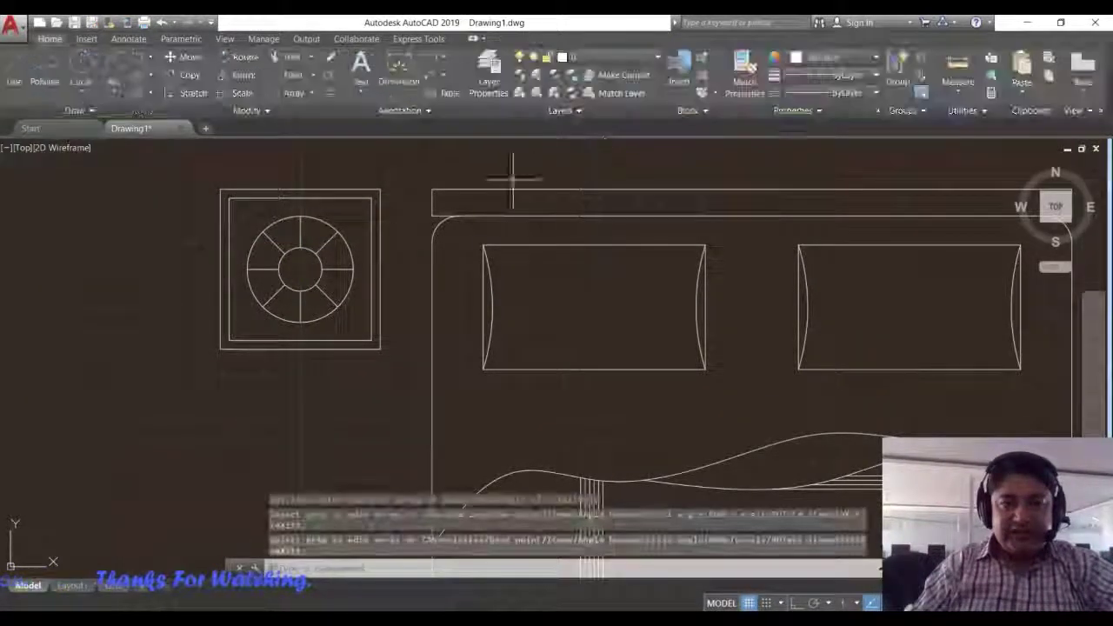
- Mirror the left lamp table across the bed's vertical centreline, keeping the original
scroll(261, 243, "down", 2)
scroll(261, 243, "down", 1)
scroll(261, 243, "down", 1)
scroll(261, 243, "down", 1)
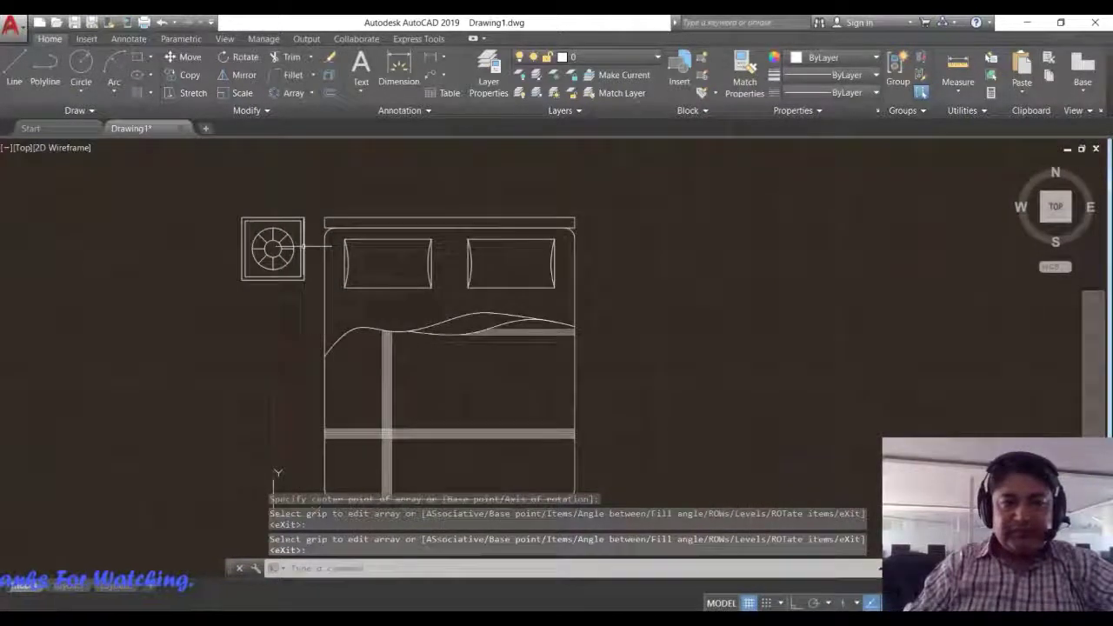
middle_click_drag(312, 296, 322, 266)
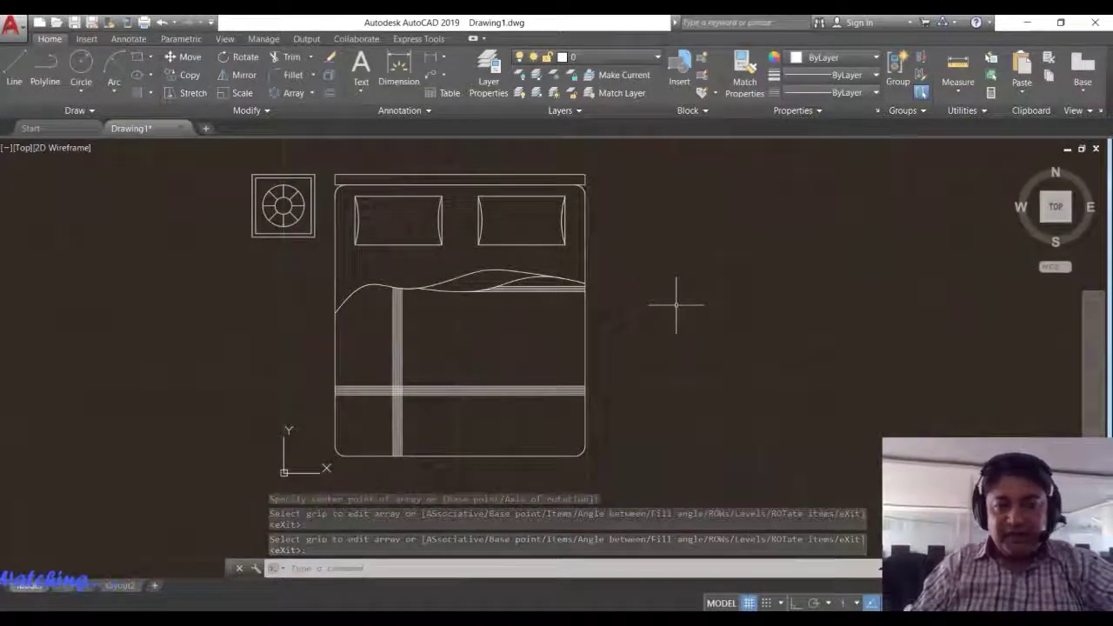
type("mirror")
key("Return")
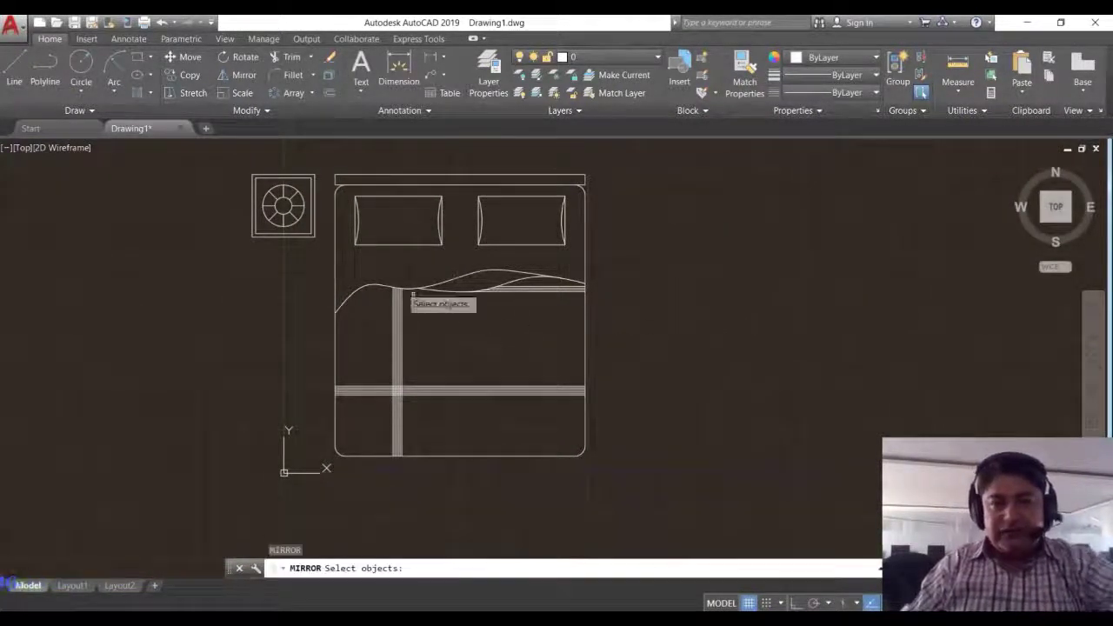
left_click(320, 158)
left_click(239, 261)
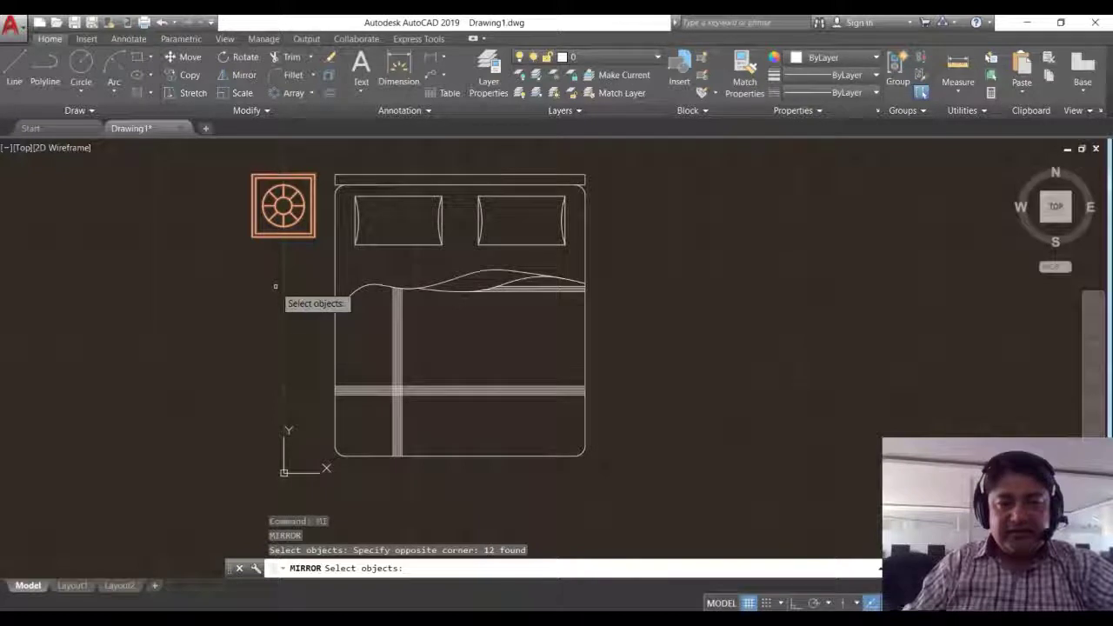
key("Return")
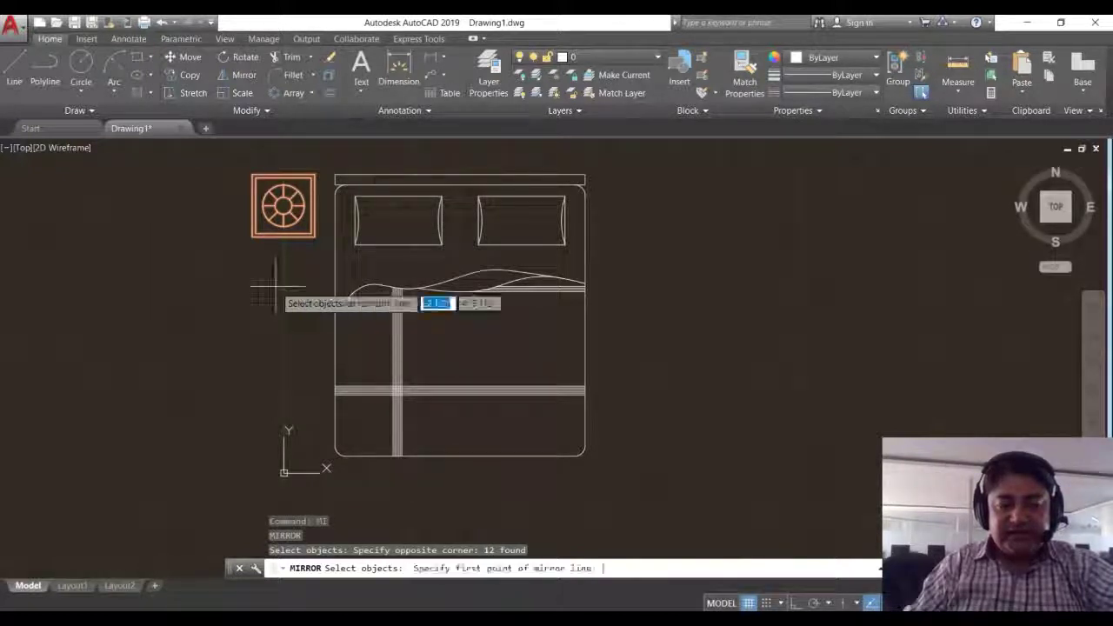
left_click(460, 176)
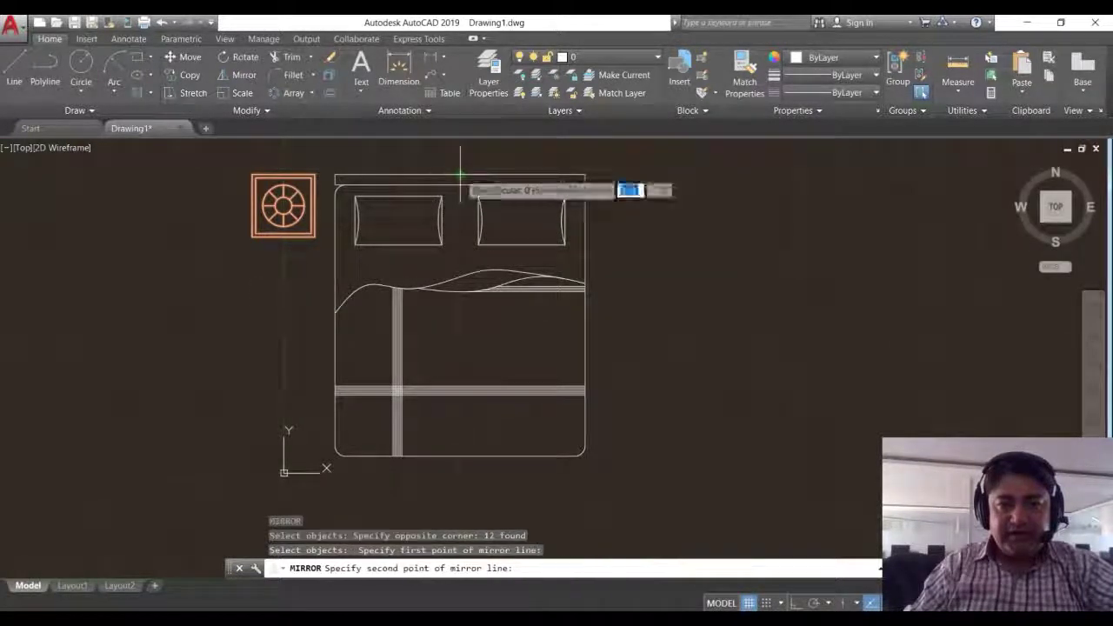
left_click(461, 455)
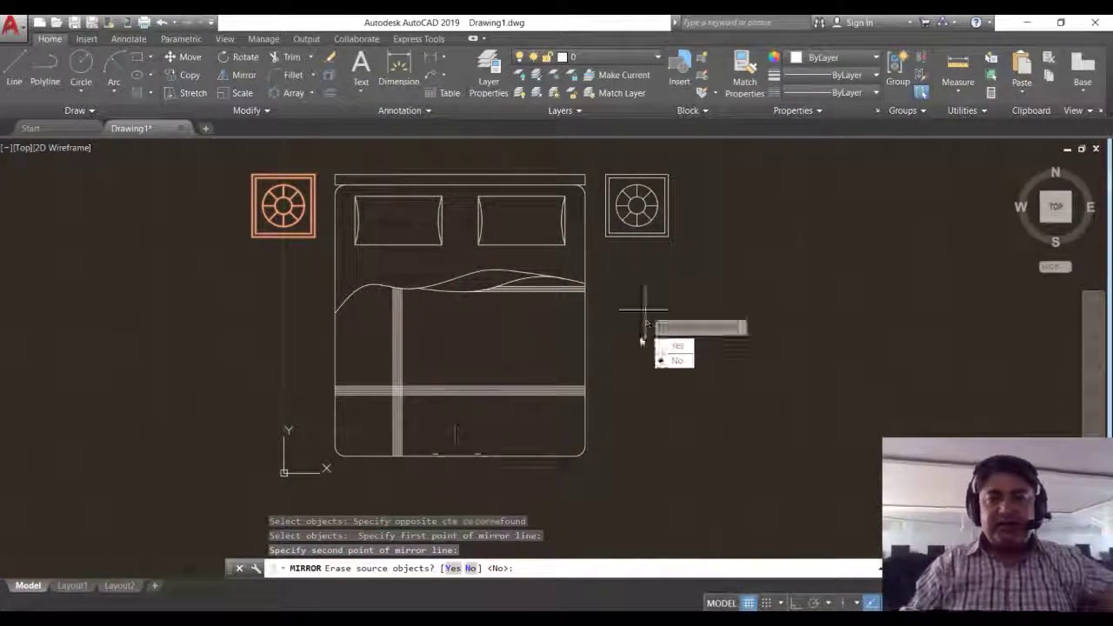
key("Return")
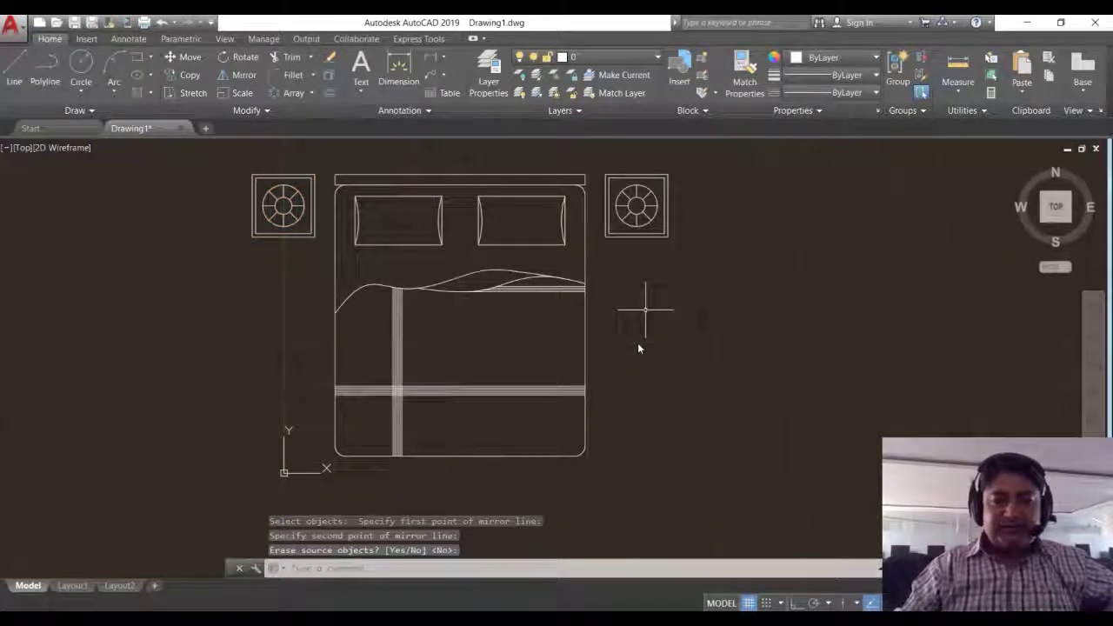
key("alt+Tab")
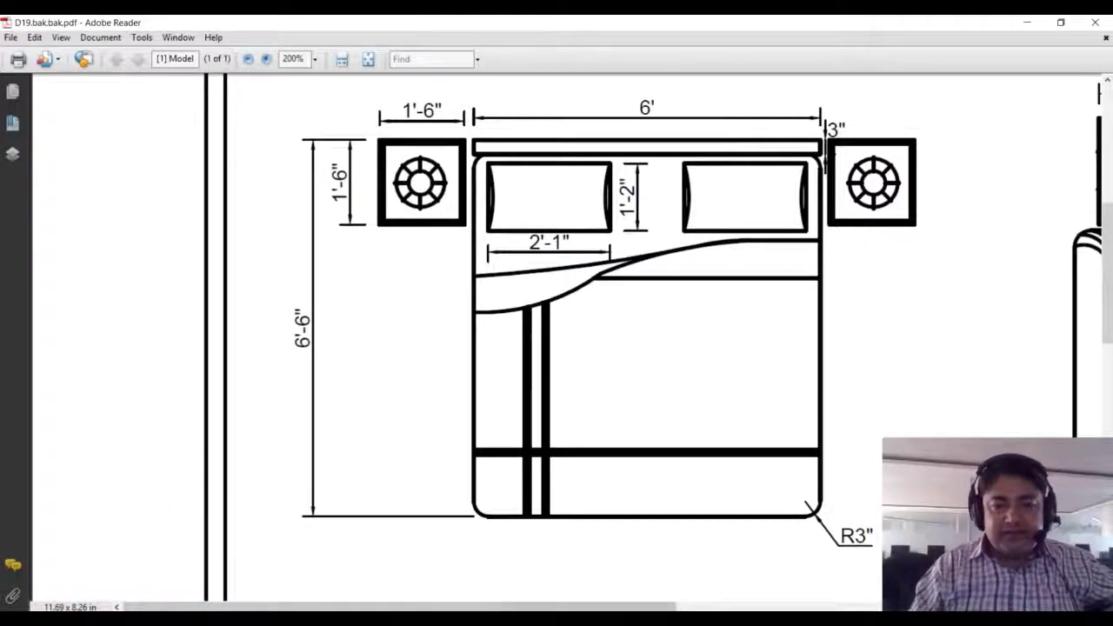
left_click(570, 619)
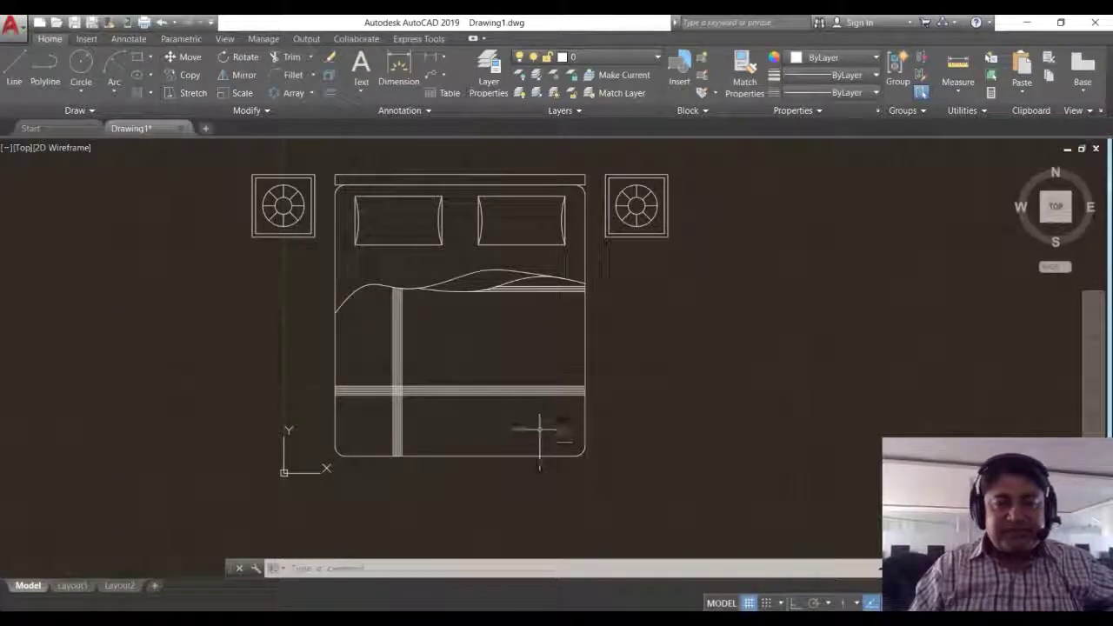
middle_click_drag(537, 410, 551, 442)
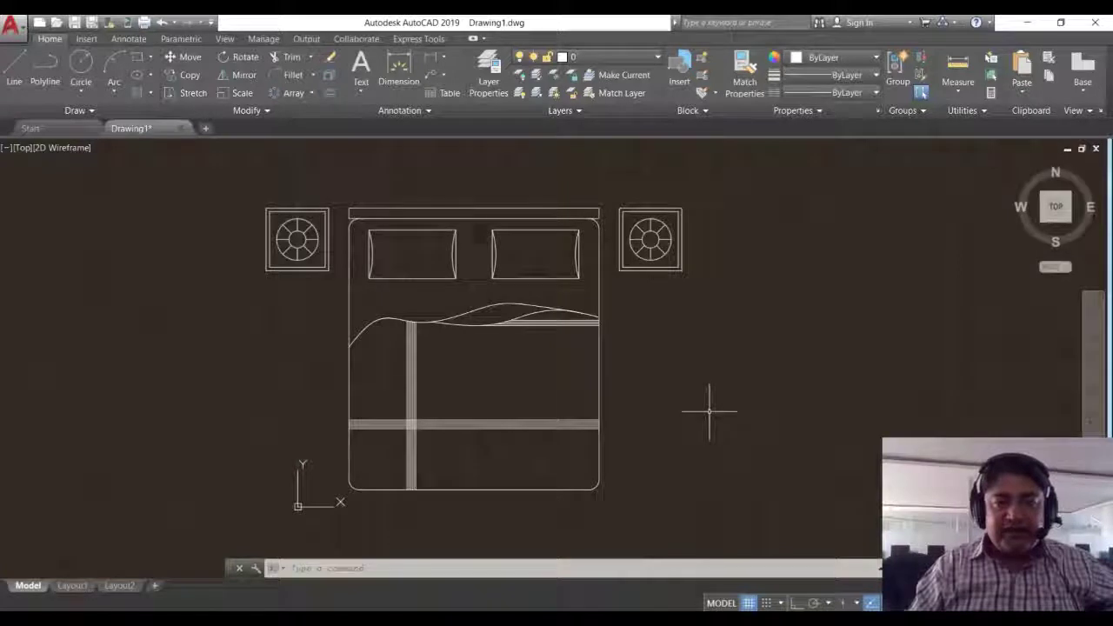